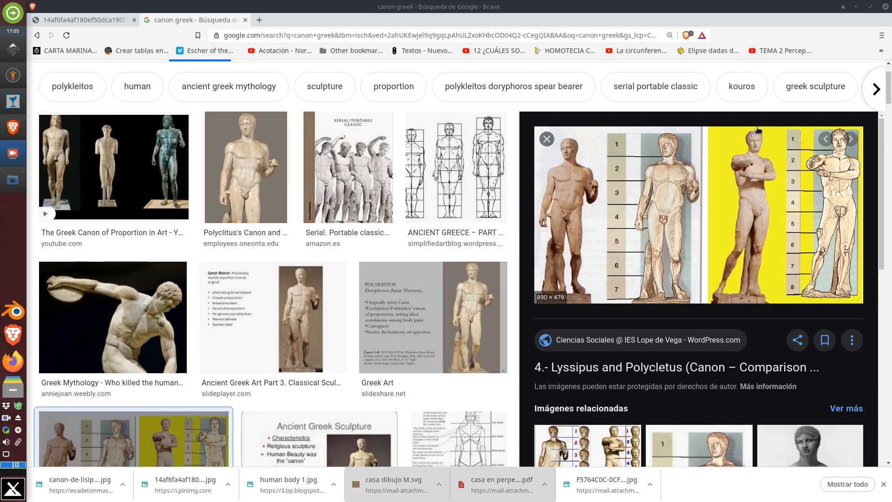
Switch to MakeHuman and try the figure's gender at fully male and fully female.
{"action": "left_click", "coordinate": [14, 76]}
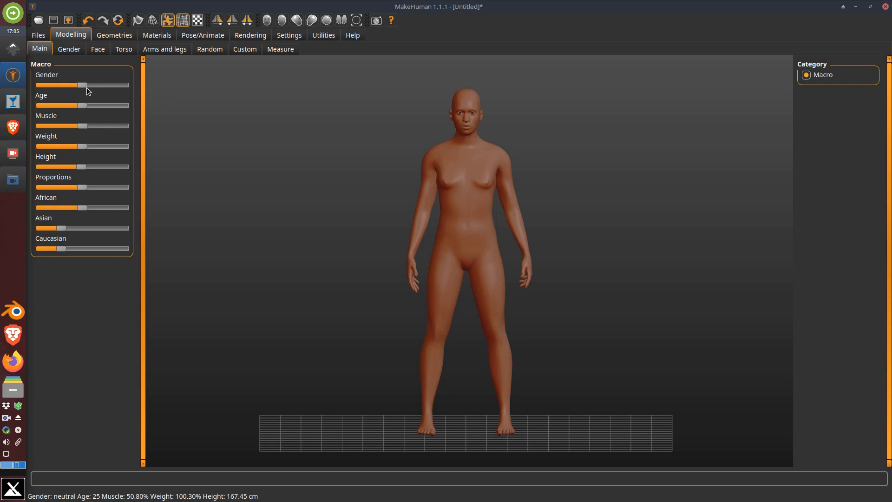
{"action": "left_click_drag", "start_coordinate": [87, 88], "coordinate": [129, 91]}
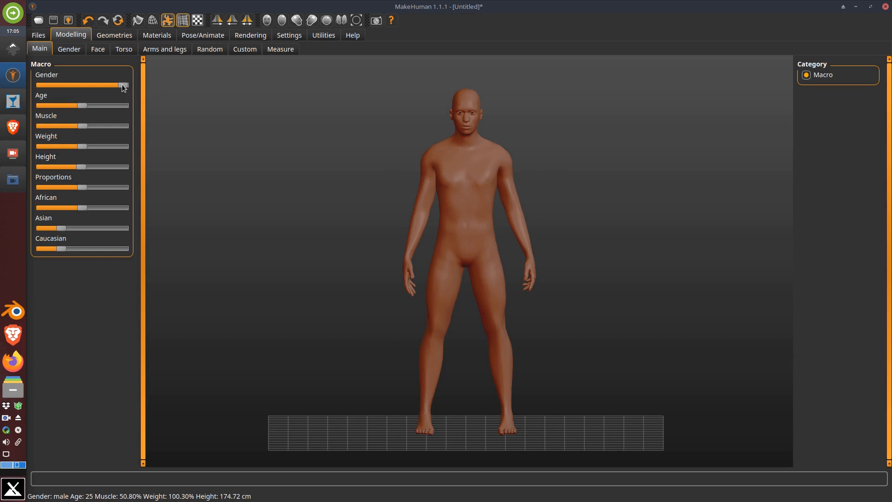
{"action": "left_click_drag", "start_coordinate": [122, 84], "coordinate": [41, 85]}
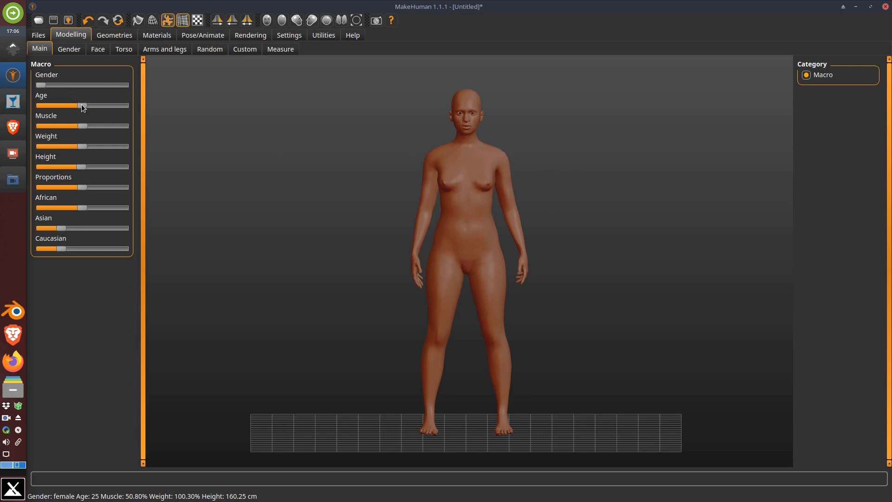
Try the figure's age at 90 and at 1, and set it to 24.
{"action": "left_click_drag", "start_coordinate": [82, 104], "coordinate": [159, 107]}
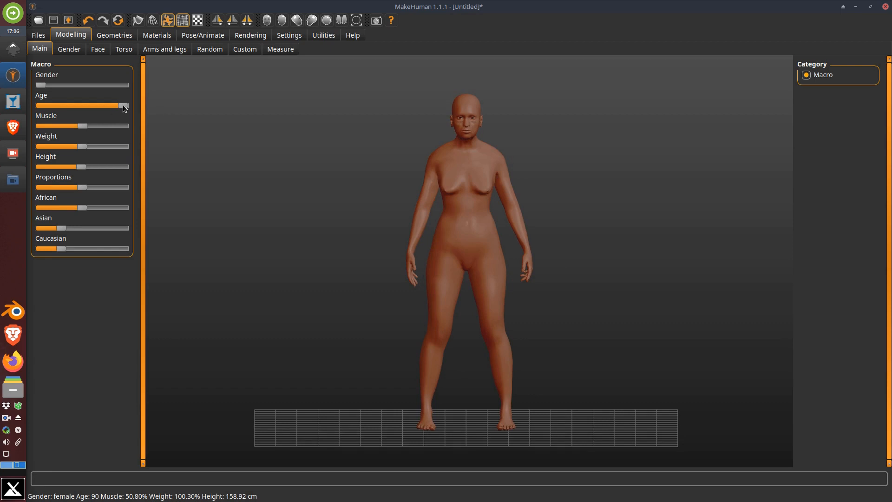
{"action": "left_click_drag", "start_coordinate": [121, 105], "coordinate": [40, 105]}
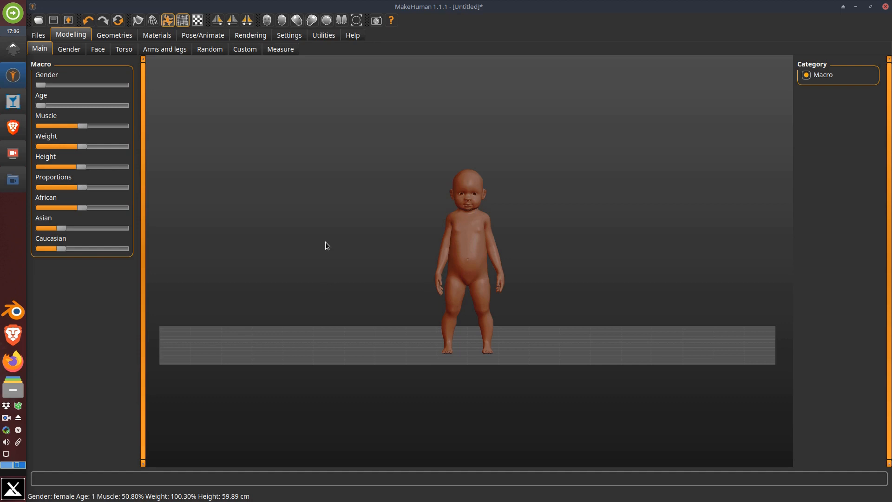
{"action": "left_click_drag", "start_coordinate": [49, 105], "coordinate": [80, 105]}
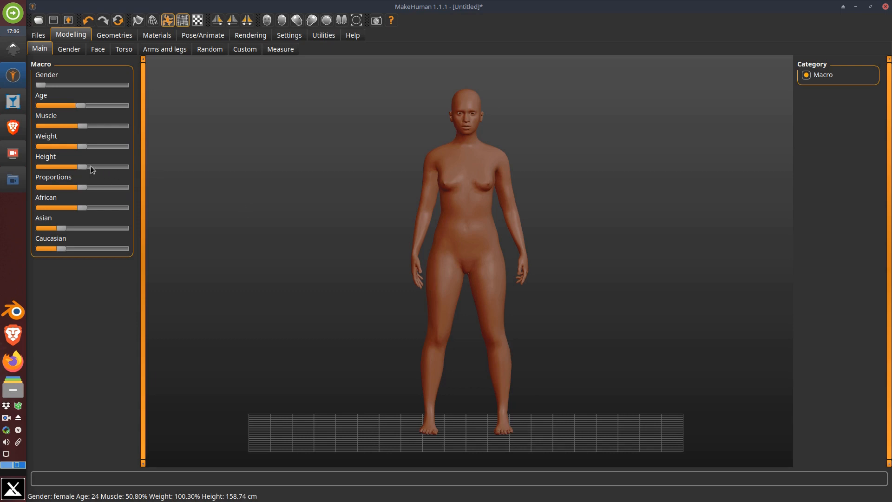
Try the figure's height at about 231 cm and 123 cm, and set it to about 157 cm.
{"action": "left_click_drag", "start_coordinate": [91, 166], "coordinate": [126, 167]}
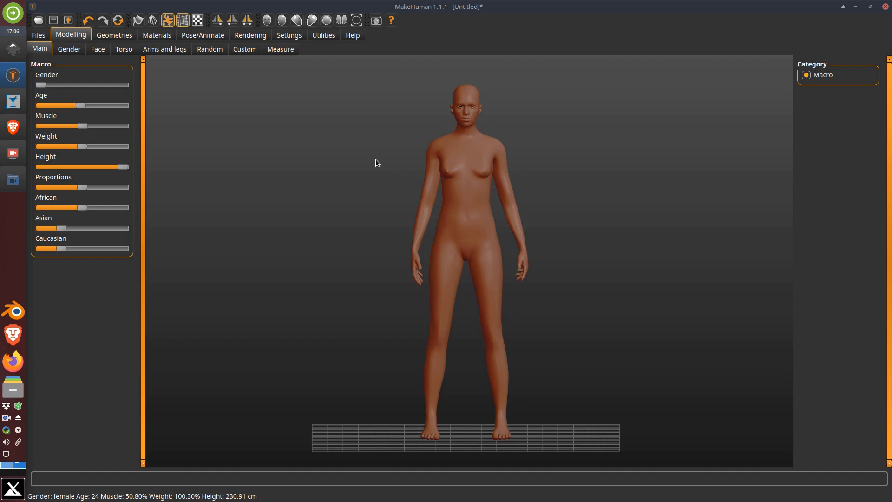
{"action": "left_click_drag", "start_coordinate": [119, 166], "coordinate": [32, 166]}
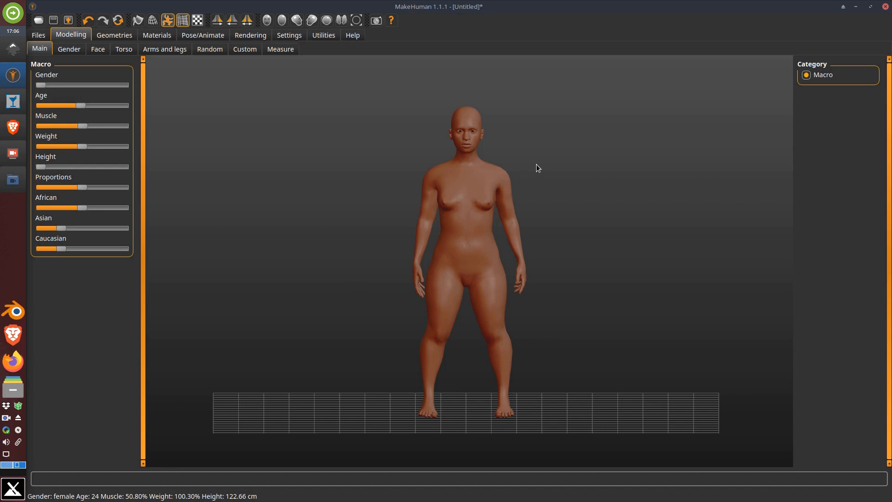
{"action": "left_click_drag", "start_coordinate": [41, 166], "coordinate": [80, 170]}
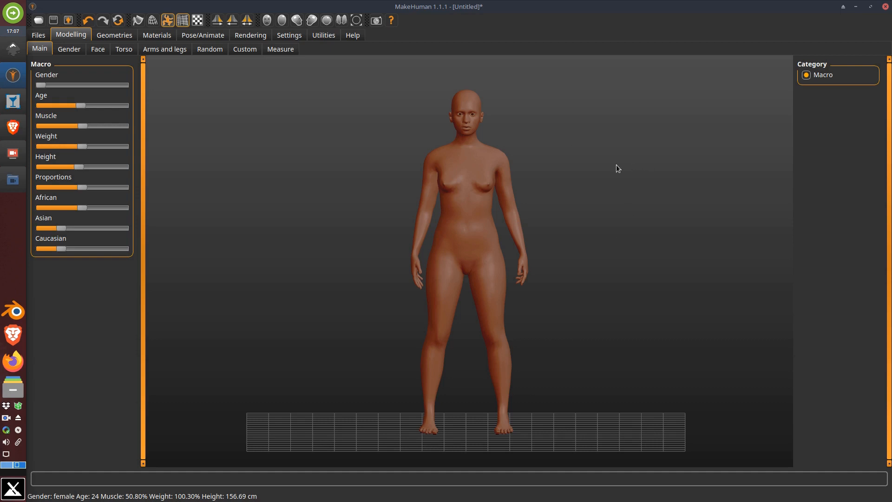
Switch to Inkscape and examine how the head-sized grid modules divide the figure, comparing them with the Greek canon image in the browser.
{"action": "left_click", "coordinate": [856, 7]}
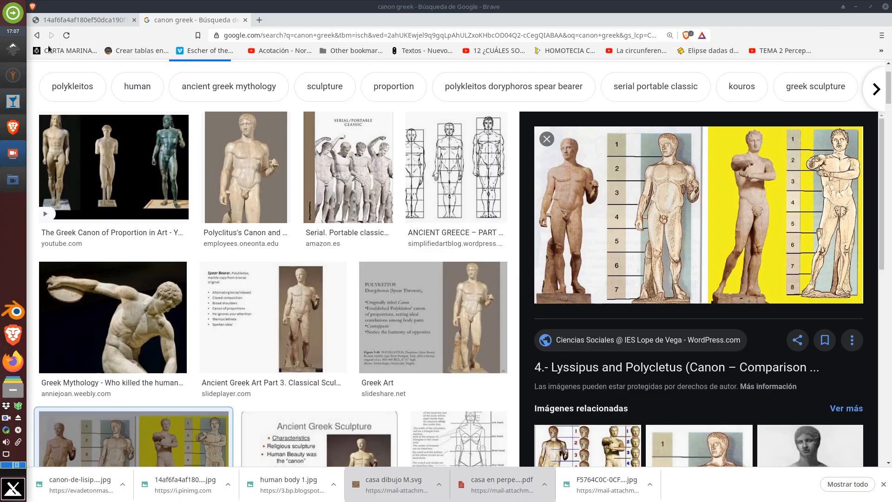
{"action": "left_click", "coordinate": [10, 47]}
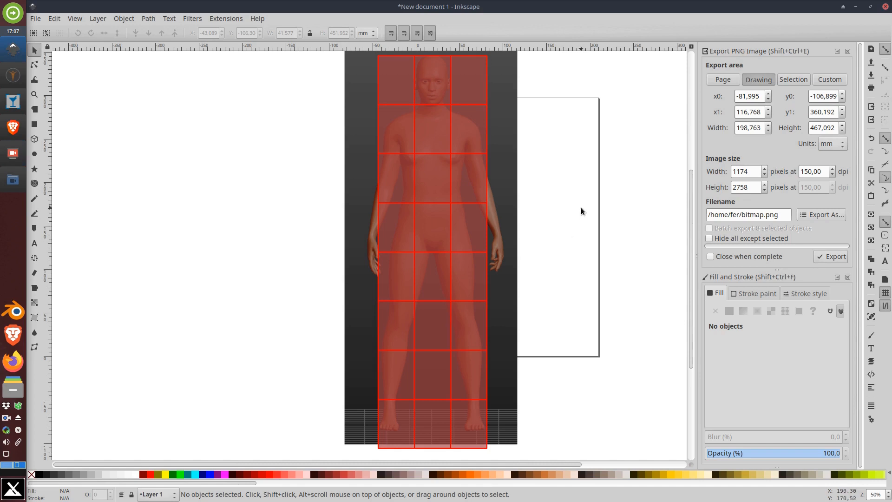
{"action": "left_click", "coordinate": [436, 84]}
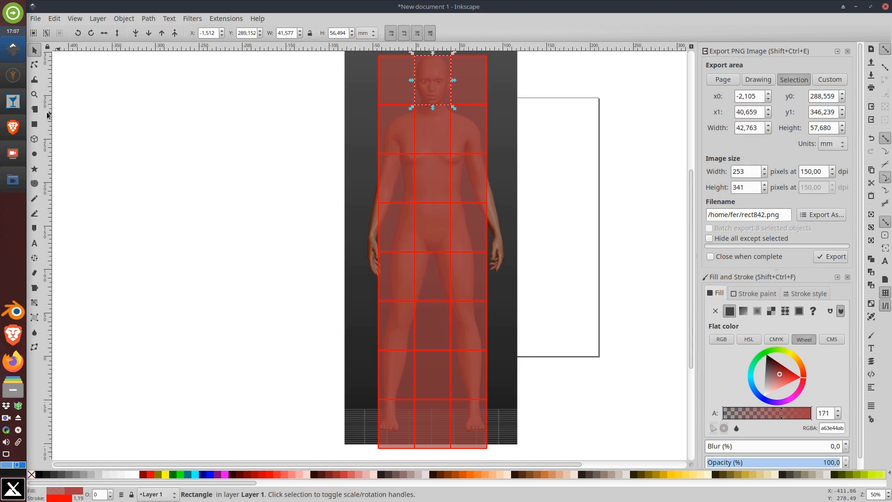
{"action": "left_click", "coordinate": [13, 126]}
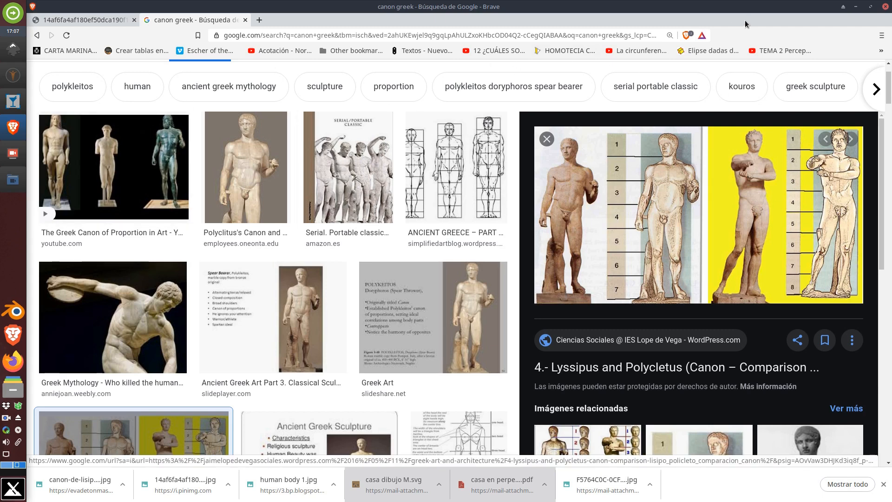
{"action": "left_click", "coordinate": [856, 6]}
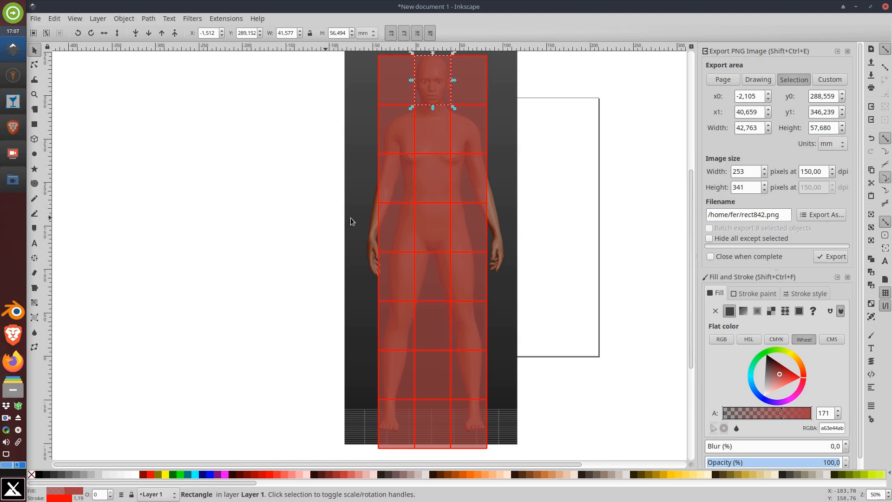
{"action": "mouse_move", "coordinate": [578, 209]}
{"action": "left_mouse_down"}
{"action": "mouse_move", "coordinate": [498, 199]}
{"action": "mouse_move", "coordinate": [578, 206]}
{"action": "left_mouse_up"}
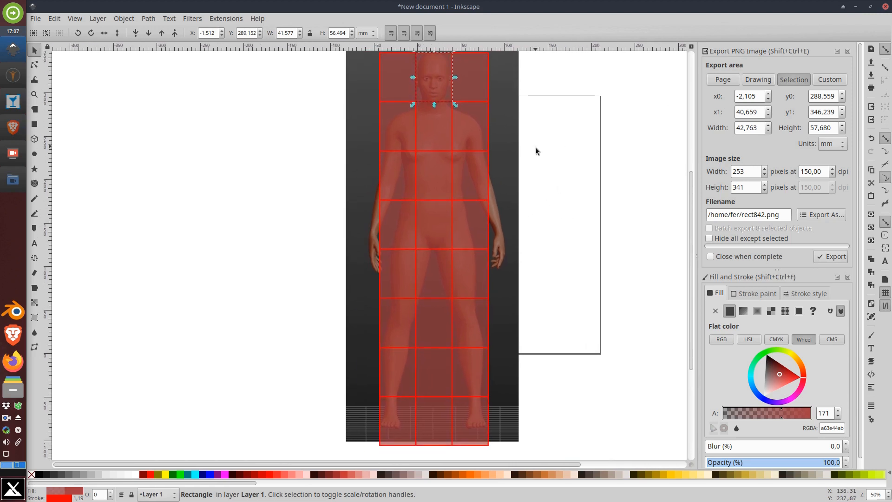
{"action": "left_click_drag", "start_coordinate": [535, 147], "coordinate": [533, 180]}
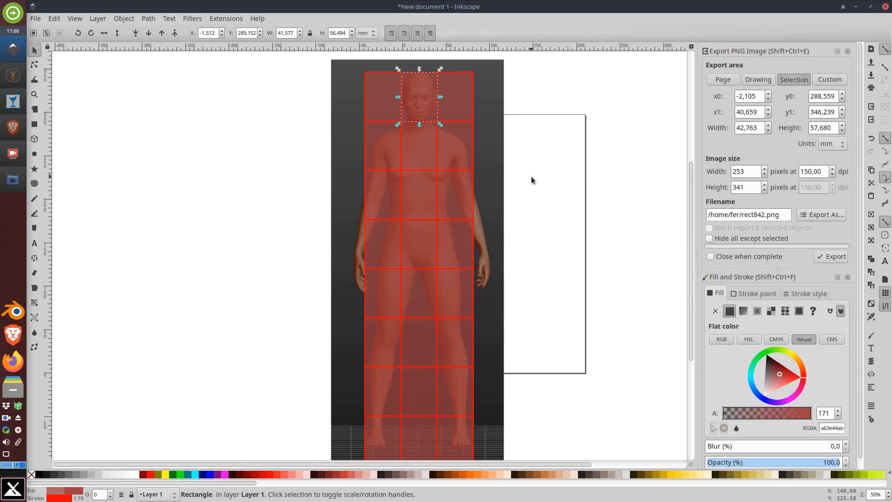
{"action": "left_click", "coordinate": [213, 135]}
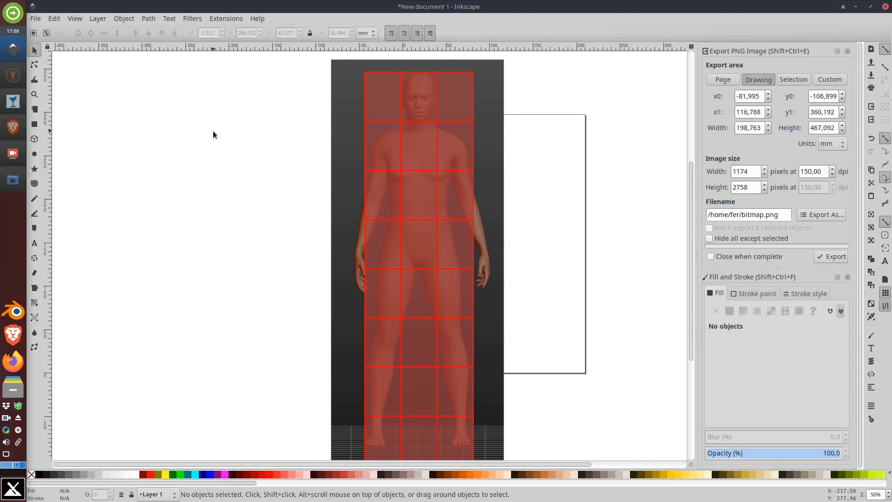
{"action": "mouse_move", "coordinate": [185, 166]}
{"action": "left_mouse_down"}
{"action": "mouse_move", "coordinate": [203, 163]}
{"action": "mouse_move", "coordinate": [154, 150]}
{"action": "mouse_move", "coordinate": [135, 160]}
{"action": "left_mouse_up"}
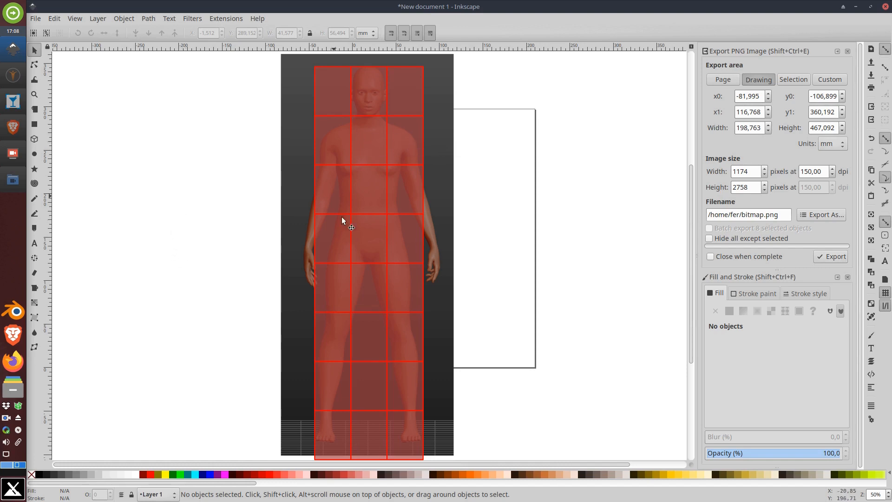
Move all 24 red grid rectangles off the figure image onto the empty canvas to its left.
{"action": "left_click_drag", "start_coordinate": [266, 61], "coordinate": [436, 467]}
{"action": "left_click_drag", "start_coordinate": [392, 220], "coordinate": [209, 217]}
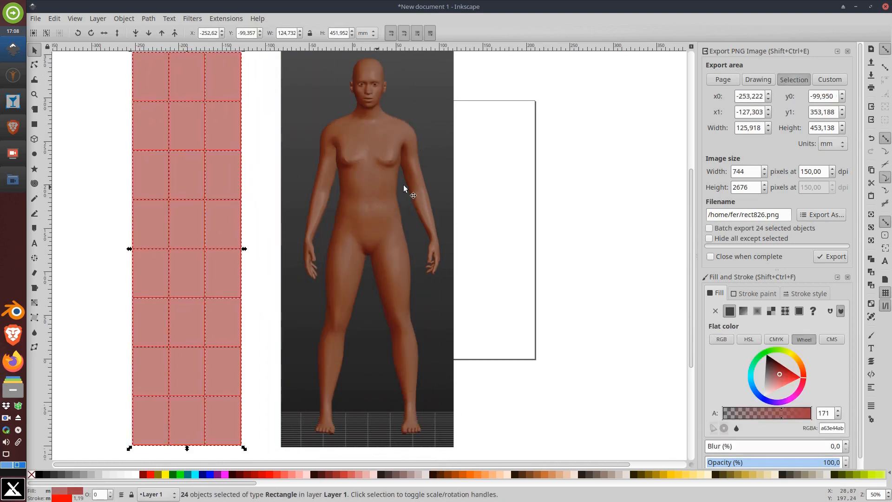
{"action": "left_click_drag", "start_coordinate": [498, 196], "coordinate": [534, 248]}
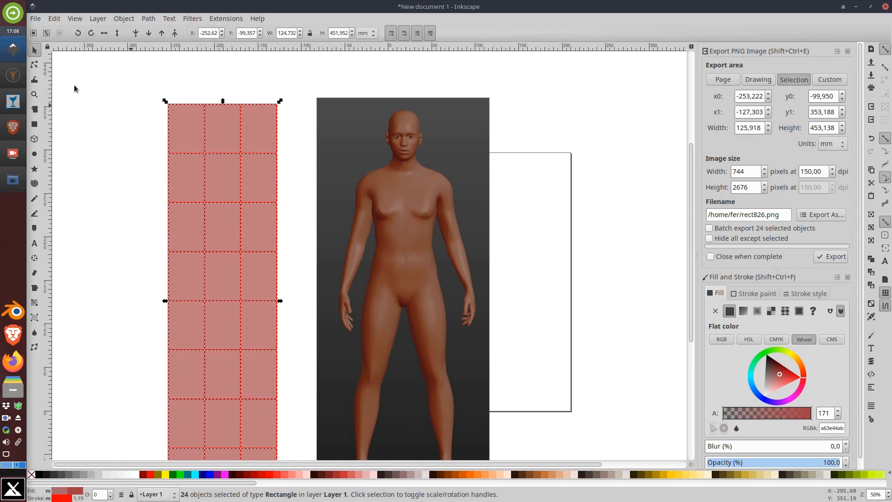
Switch to MakeHuman and make the figure fully male with a height of about 198 cm.
{"action": "left_click", "coordinate": [14, 77]}
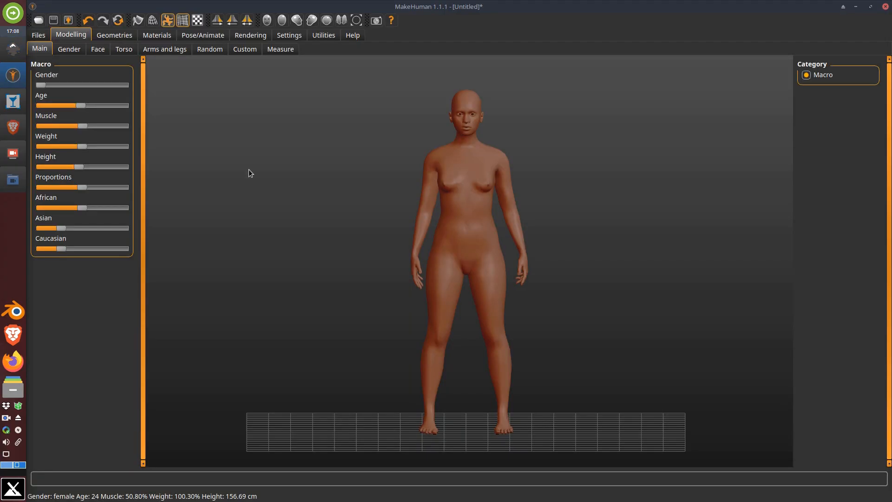
{"action": "left_click", "coordinate": [78, 85]}
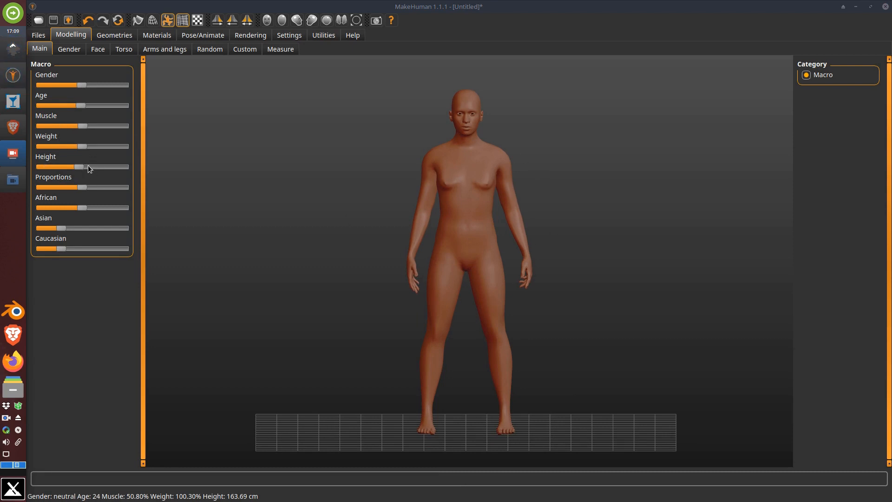
{"action": "left_click_drag", "start_coordinate": [81, 166], "coordinate": [96, 171]}
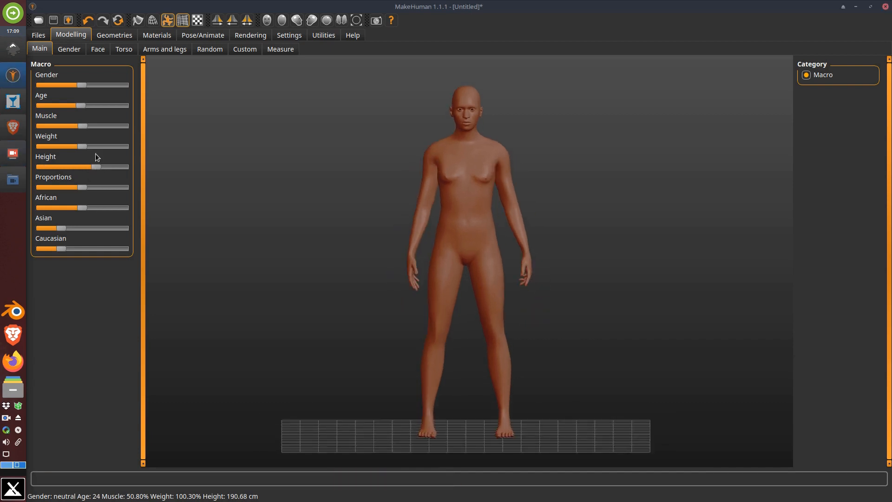
{"action": "left_click_drag", "start_coordinate": [82, 87], "coordinate": [125, 87]}
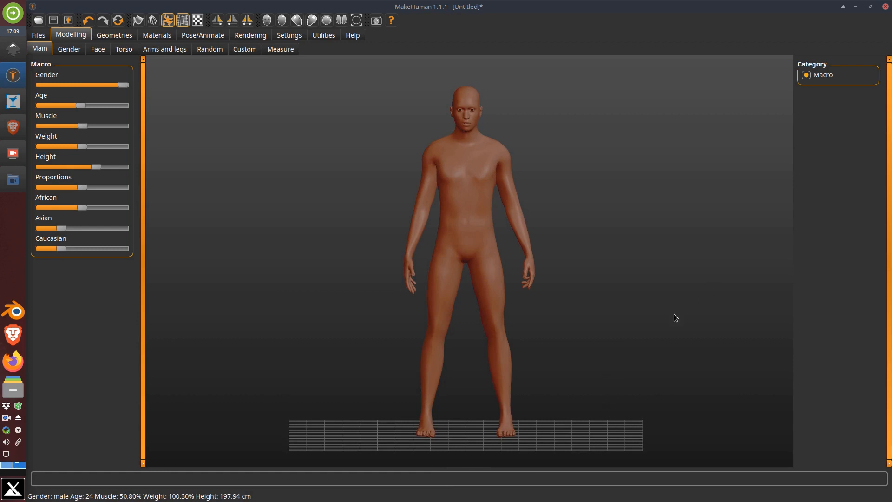
Capture a screen region around the whole male figure and copy it to the clipboard.
{"action": "key", "text": "Print"}
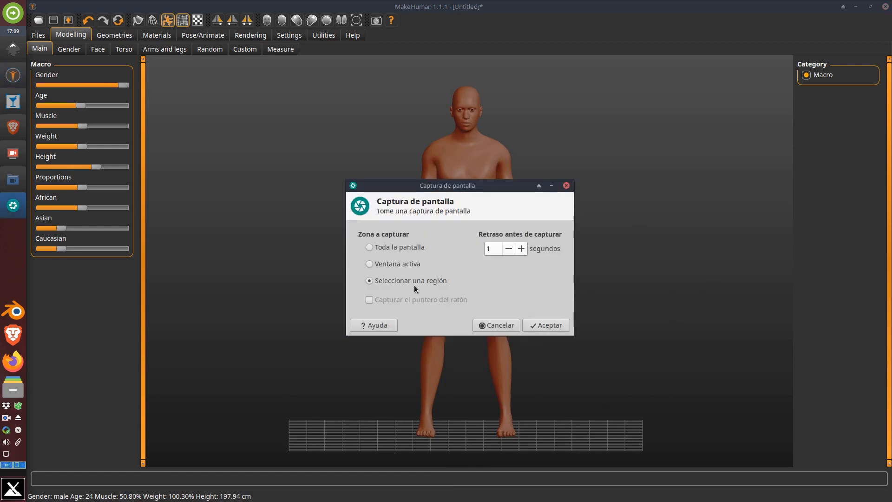
{"action": "left_click", "coordinate": [539, 325]}
{"action": "left_click_drag", "start_coordinate": [379, 80], "coordinate": [550, 449]}
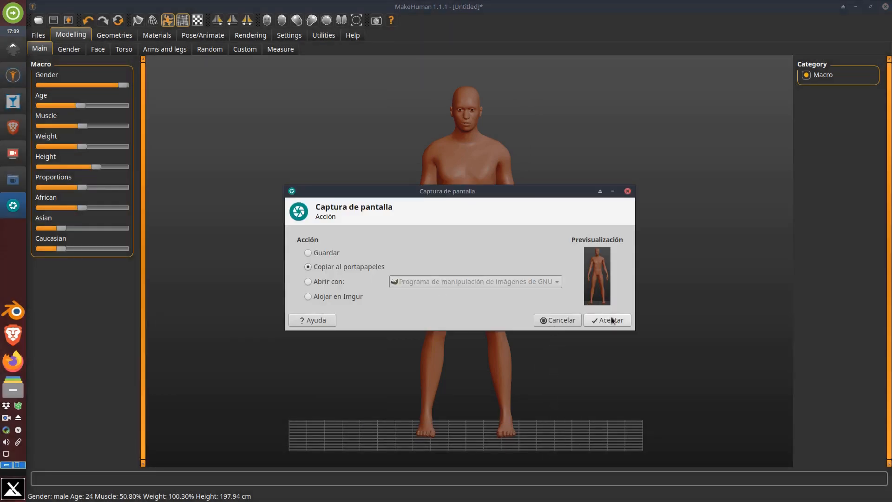
{"action": "left_click", "coordinate": [612, 320]}
In Inkscape, replace the old figure image with the copied capture, placed over the red grid's area and lowered behind it.
{"action": "left_click", "coordinate": [13, 46]}
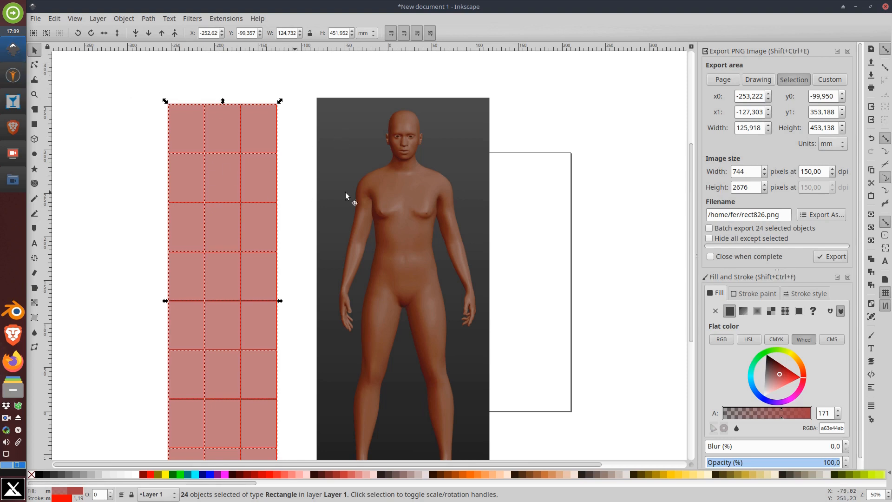
{"action": "left_click", "coordinate": [438, 197]}
{"action": "key", "text": "Delete"}
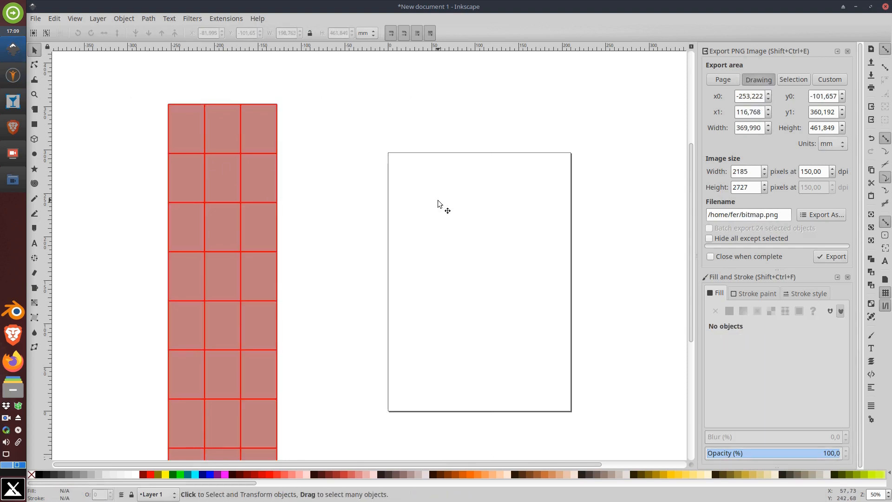
{"action": "key", "text": "ctrl+v"}
{"action": "left_click_drag", "start_coordinate": [442, 136], "coordinate": [223, 133]}
{"action": "left_click", "coordinate": [149, 32]}
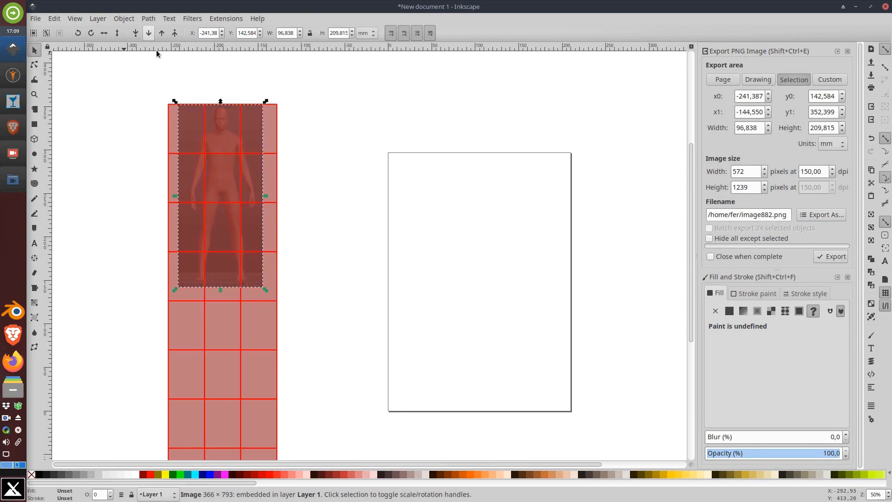
Scale the new figure image to about 216 × 468 mm and position it so the body fits the grid's eight rows.
{"action": "left_click_drag", "start_coordinate": [266, 290], "coordinate": [375, 394]}
{"action": "left_click_drag", "start_coordinate": [288, 94], "coordinate": [291, 219]}
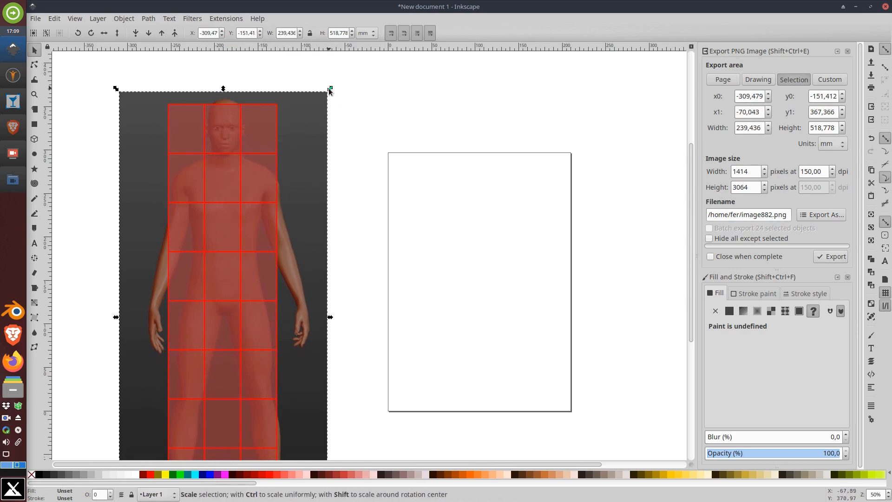
{"action": "left_click_drag", "start_coordinate": [335, 88], "coordinate": [305, 114]}
{"action": "left_click_drag", "start_coordinate": [380, 327], "coordinate": [440, 237]}
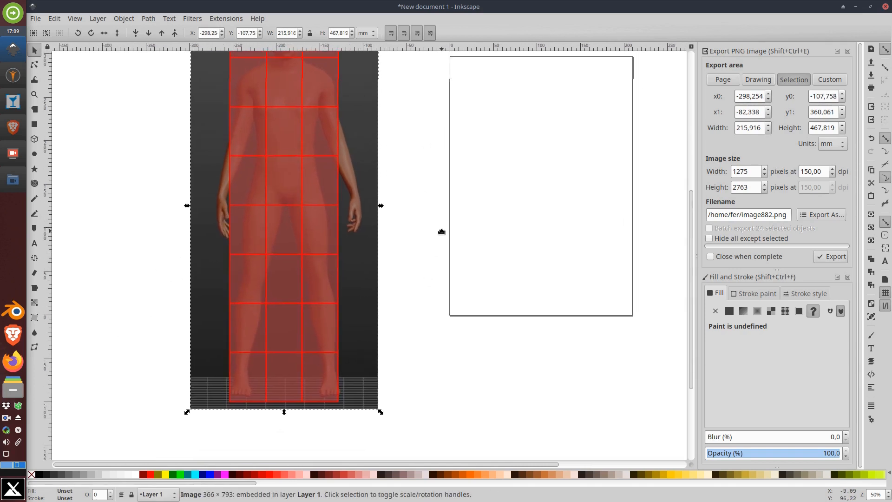
{"action": "scroll", "coordinate": [400, 335], "scroll_direction": "up", "scroll_amount": 3}
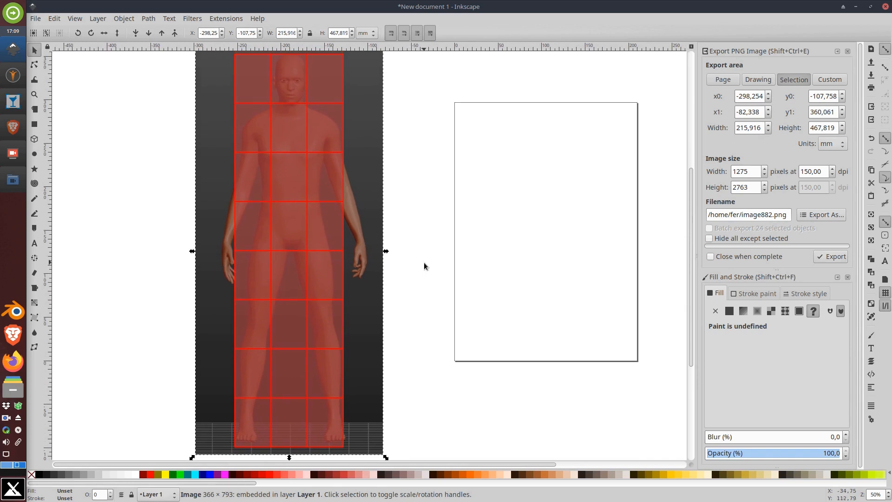
Draw a rectangle about 26 × 34 mm near the upper edge of the blank page as a head module.
{"action": "left_click_drag", "start_coordinate": [434, 223], "coordinate": [302, 219]}
{"action": "scroll", "coordinate": [403, 212], "scroll_direction": "right", "scroll_amount": 2}
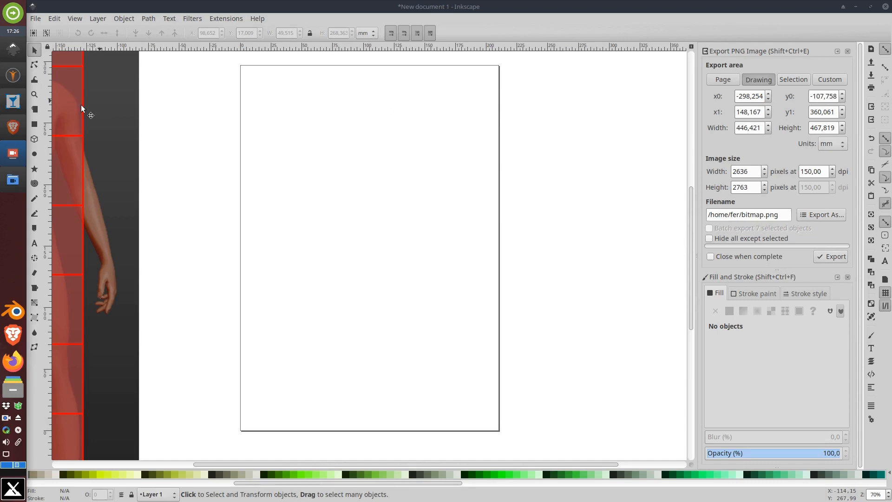
{"action": "left_click", "coordinate": [34, 124]}
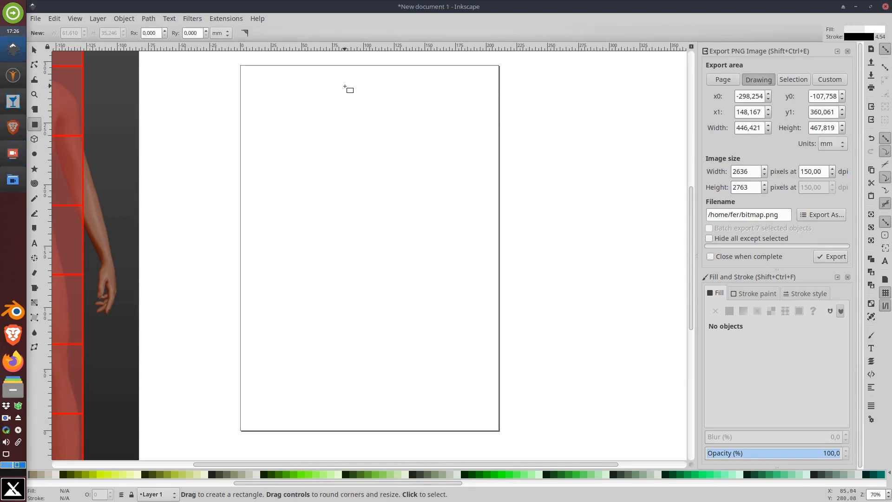
{"action": "left_click_drag", "start_coordinate": [344, 86], "coordinate": [376, 129]}
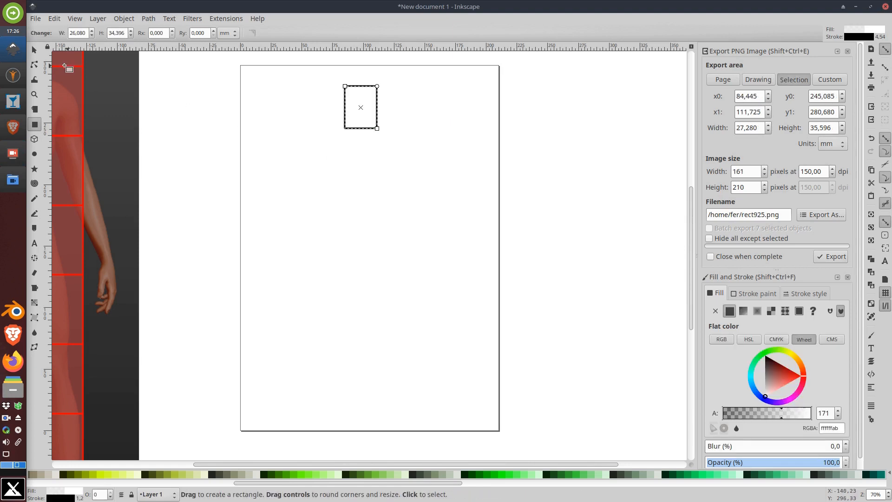
Move the head-module rectangle slightly closer to the page's upper edge and place a duplicate directly beneath it, edge to edge.
{"action": "left_click", "coordinate": [34, 50]}
{"action": "left_click", "coordinate": [199, 95]}
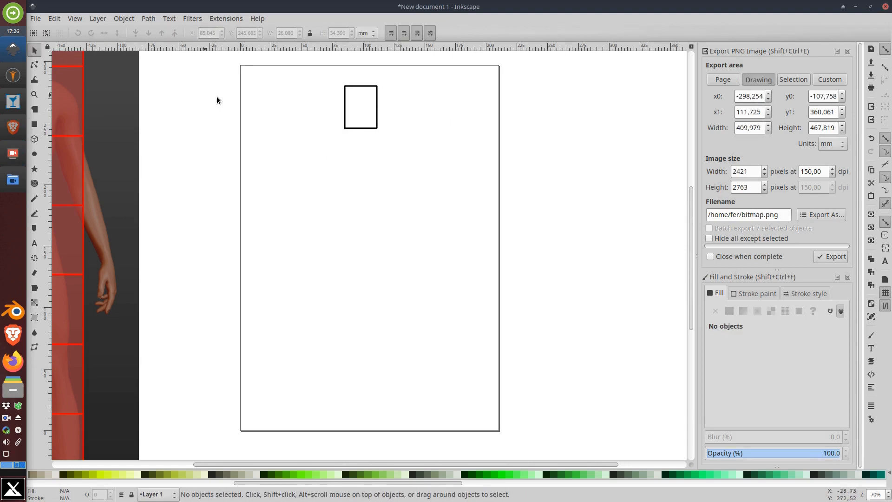
{"action": "left_click_drag", "start_coordinate": [357, 90], "coordinate": [356, 87]}
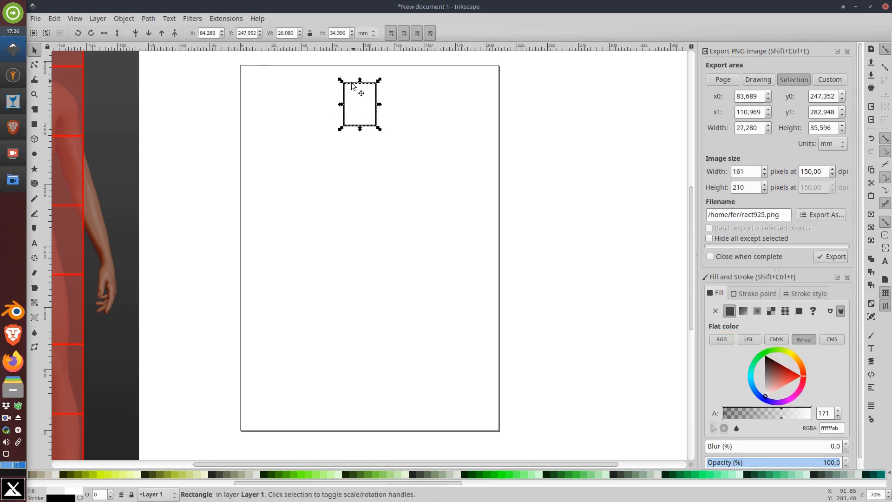
{"action": "key", "text": "ctrl+d"}
{"action": "left_click_drag", "start_coordinate": [356, 88], "coordinate": [351, 139]}
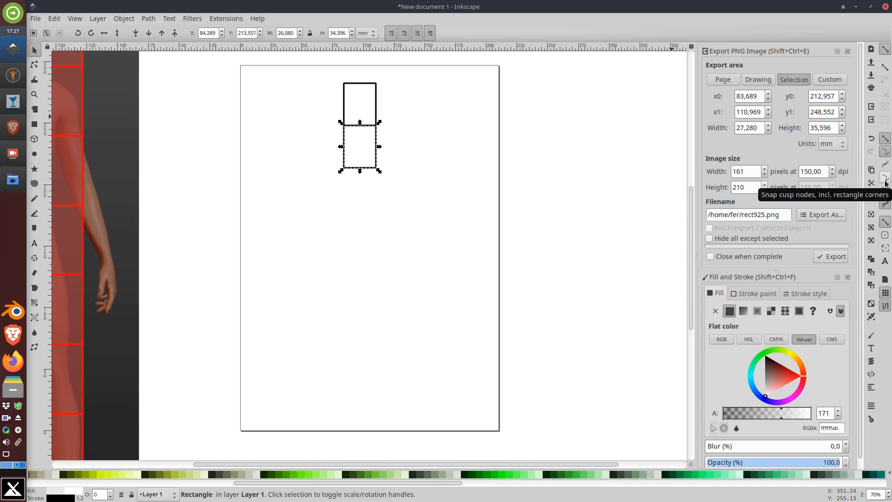
Add a third and a fourth module by duplicating the lowest rectangle and snapping each copy beneath the previous one.
{"action": "left_click", "coordinate": [417, 171]}
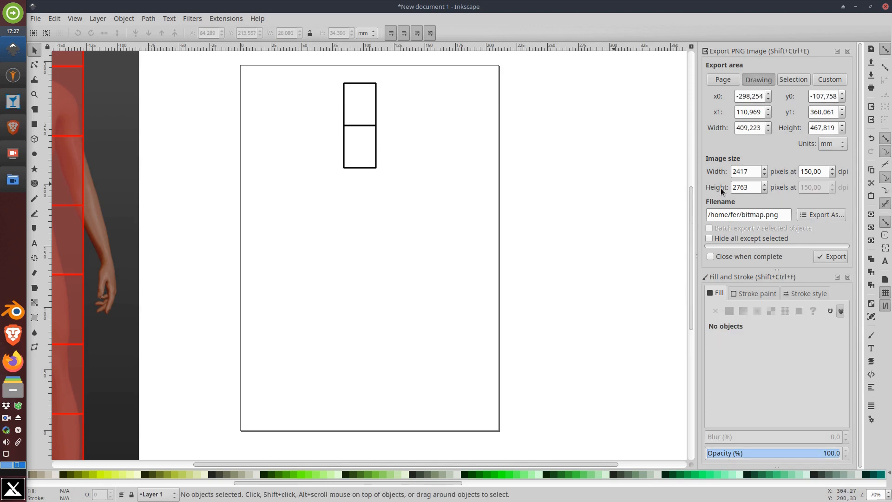
{"action": "left_click", "coordinate": [345, 134]}
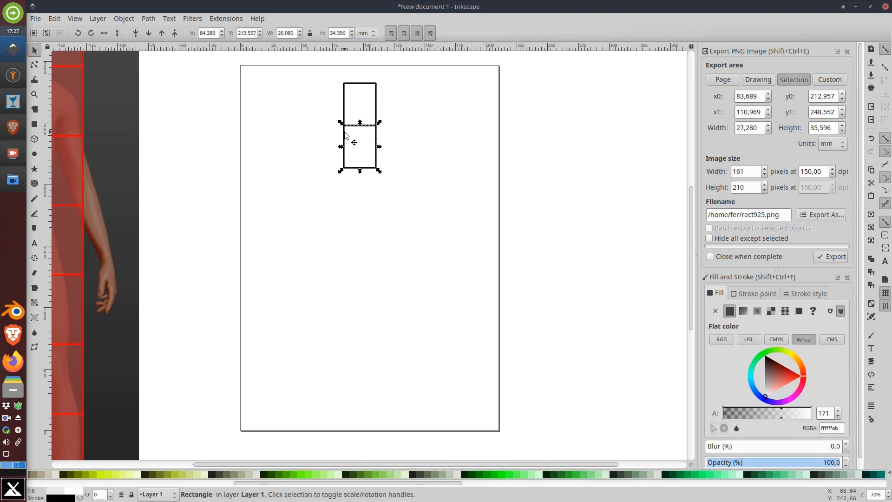
{"action": "left_click_drag", "start_coordinate": [346, 134], "coordinate": [349, 183]}
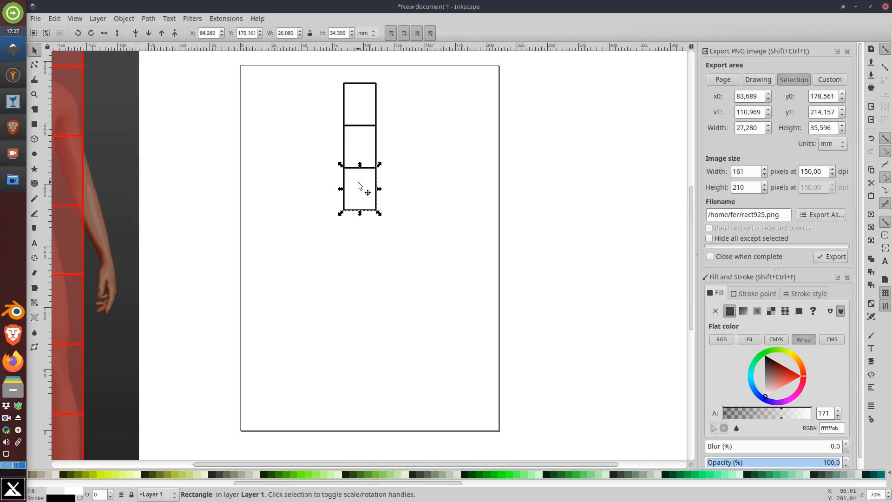
{"action": "right_click", "coordinate": [359, 186]}
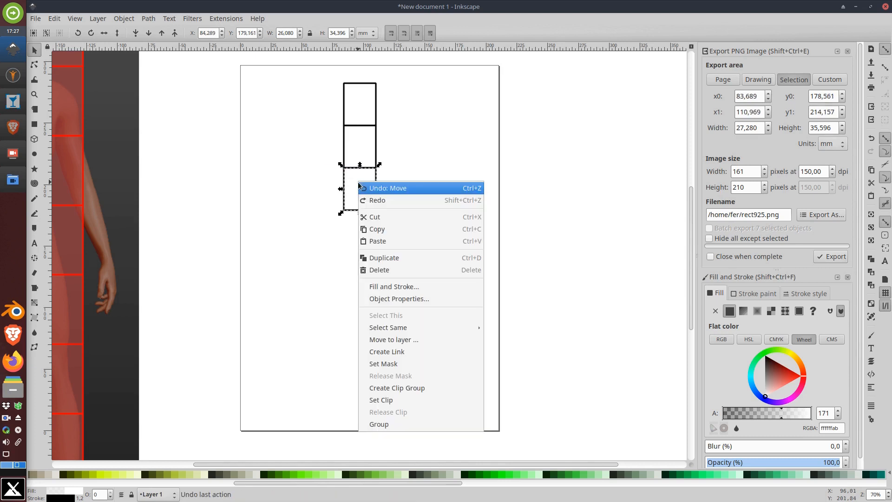
{"action": "left_click", "coordinate": [379, 258]}
{"action": "left_click_drag", "start_coordinate": [369, 174], "coordinate": [368, 212]}
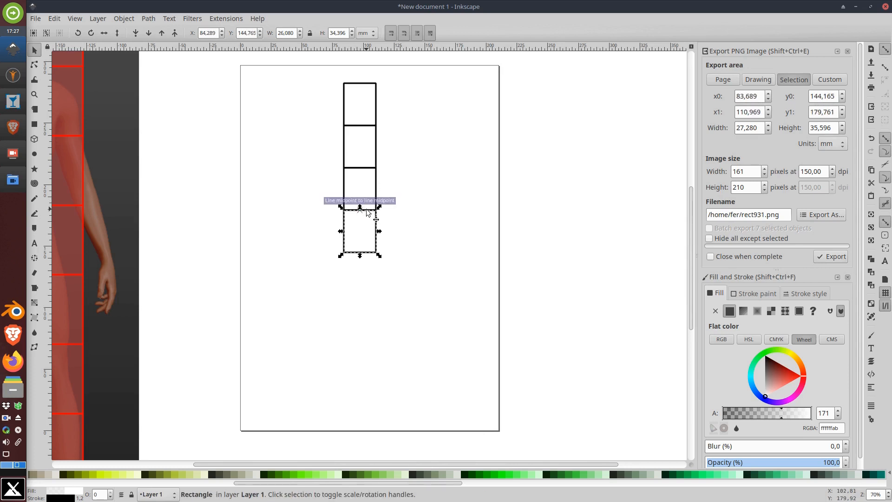
Duplicate the four stacked rectangles and snap the copies beneath them to form a column of eight modules.
{"action": "left_click", "coordinate": [329, 88]}
{"action": "left_click_drag", "start_coordinate": [329, 74], "coordinate": [400, 271]}
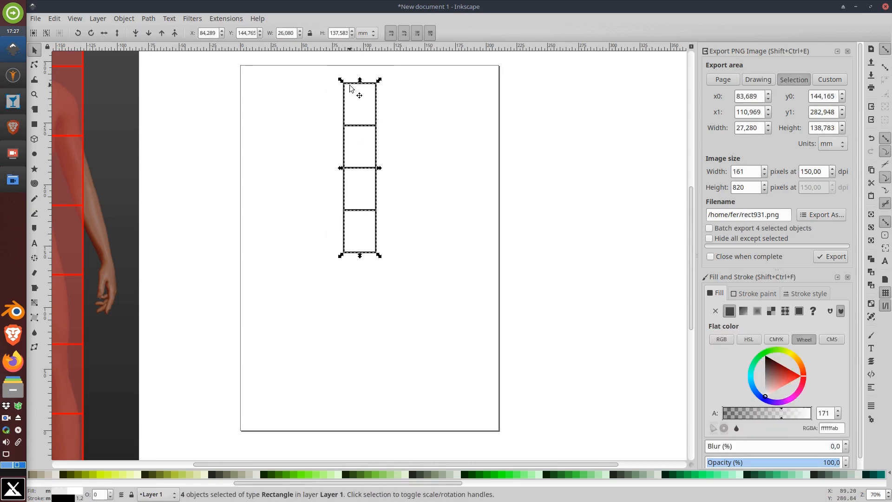
{"action": "key", "text": "ctrl+d"}
{"action": "left_click_drag", "start_coordinate": [351, 88], "coordinate": [351, 256]}
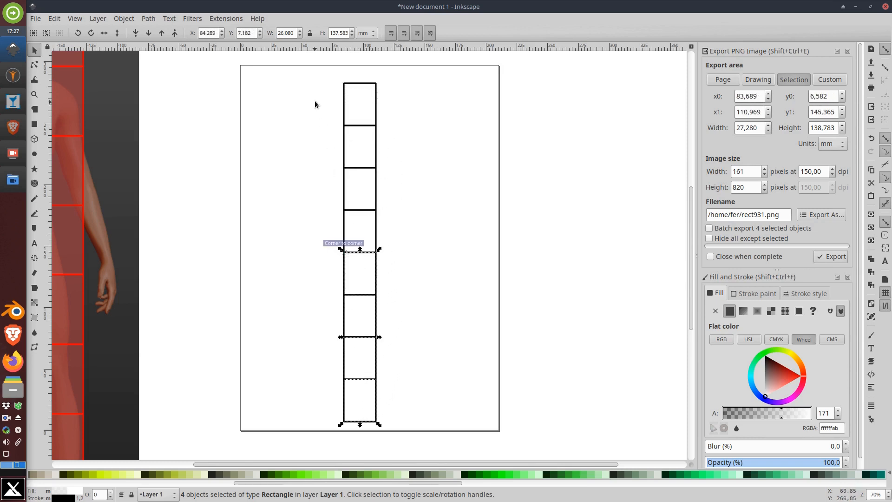
Scale the whole eight-module column to about 26.7 × 281 mm so it nearly fills the page height.
{"action": "left_click", "coordinate": [315, 88]}
{"action": "mouse_move", "coordinate": [316, 70]}
{"action": "left_mouse_down"}
{"action": "mouse_move", "coordinate": [382, 253]}
{"action": "mouse_move", "coordinate": [410, 441]}
{"action": "left_mouse_up"}
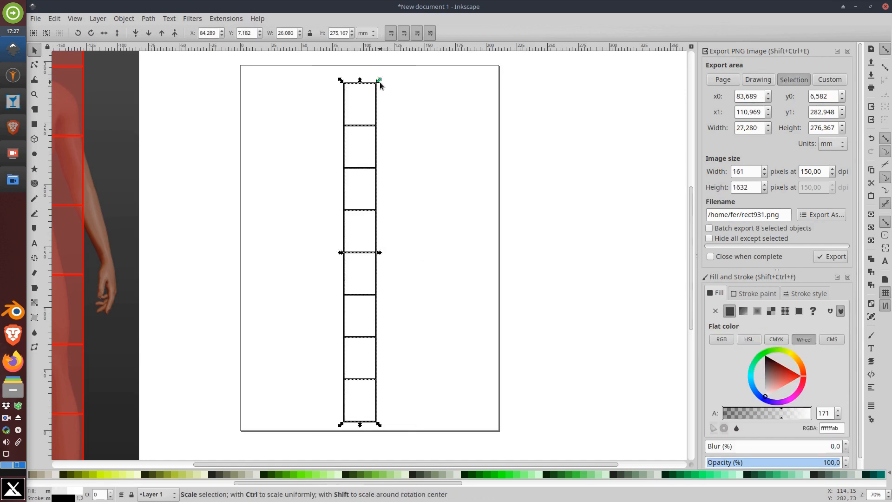
{"action": "mouse_move", "coordinate": [380, 80]}
{"action": "left_mouse_down"}
{"action": "mouse_move", "coordinate": [393, 71]}
{"action": "mouse_move", "coordinate": [390, 81]}
{"action": "left_mouse_up"}
{"action": "left_click_drag", "start_coordinate": [370, 97], "coordinate": [390, 71]}
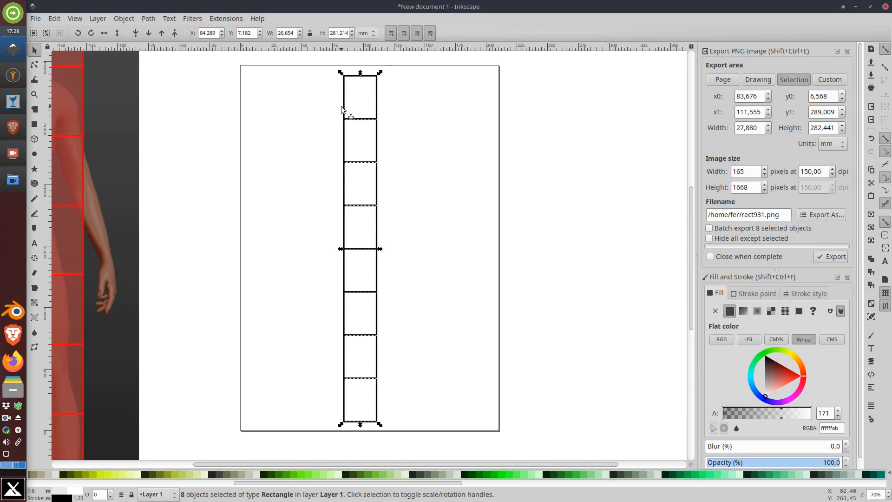
Examine how the figure's head, shoulders and body line up with the rows and columns of the red grid.
{"action": "left_click_drag", "start_coordinate": [177, 168], "coordinate": [443, 181]}
{"action": "scroll", "coordinate": [443, 181], "scroll_direction": "down", "scroll_amount": 1}
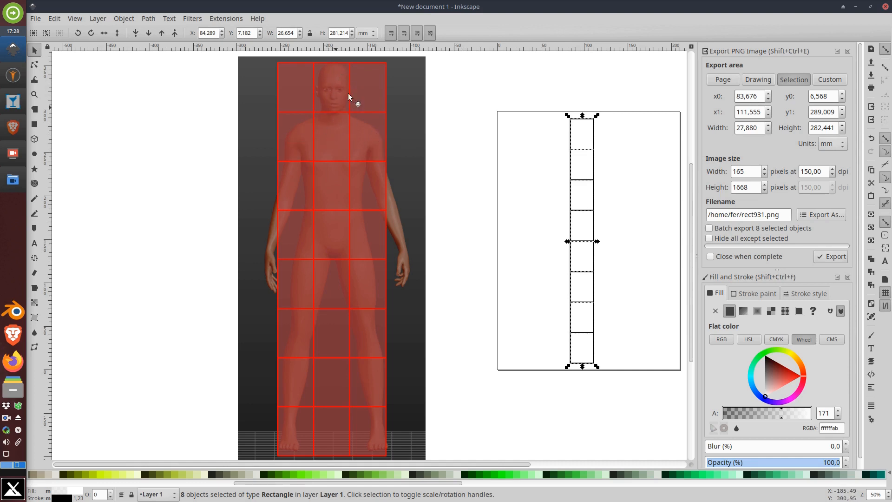
{"action": "left_click", "coordinate": [462, 146]}
{"action": "scroll", "coordinate": [358, 131], "scroll_direction": "up", "scroll_amount": 2}
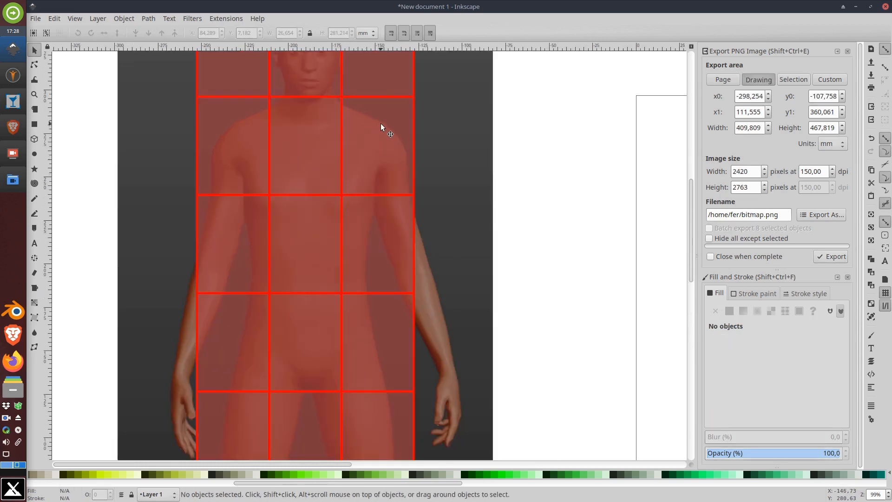
{"action": "left_click_drag", "start_coordinate": [381, 123], "coordinate": [392, 198]}
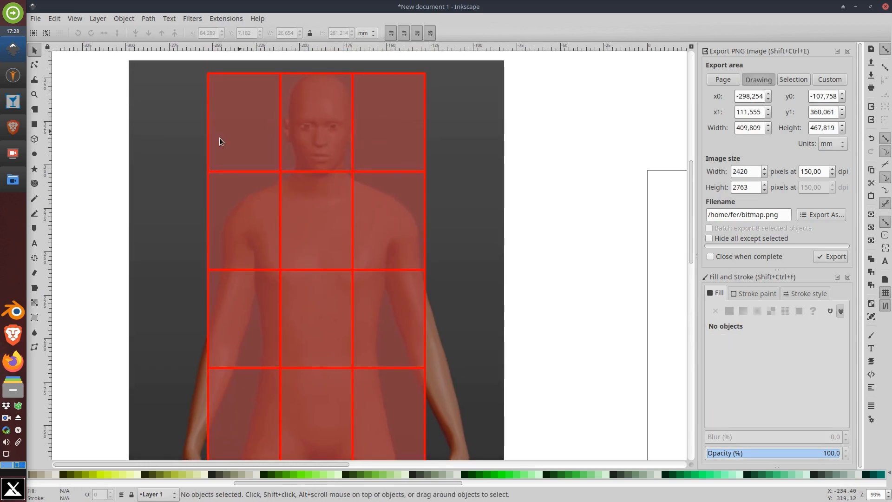
{"action": "scroll", "coordinate": [420, 177], "scroll_direction": "down", "scroll_amount": 1}
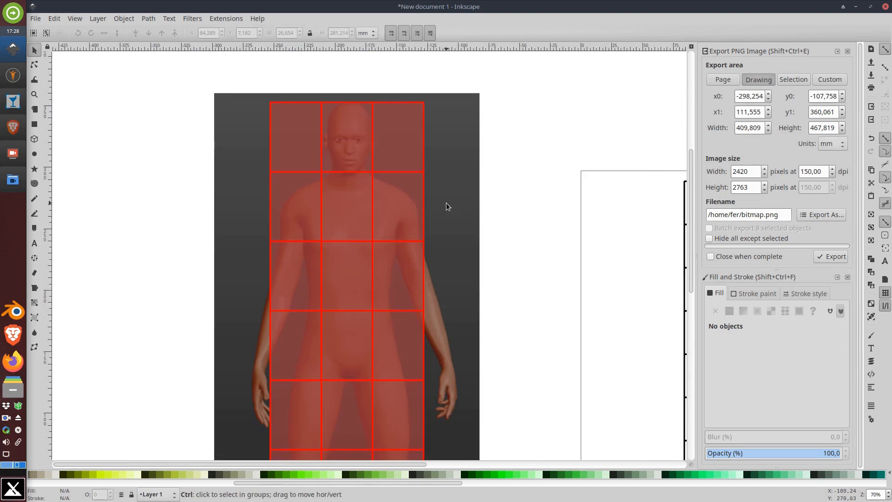
{"action": "scroll", "coordinate": [447, 208], "scroll_direction": "down", "scroll_amount": 1}
{"action": "left_click_drag", "start_coordinate": [454, 285], "coordinate": [413, 193]}
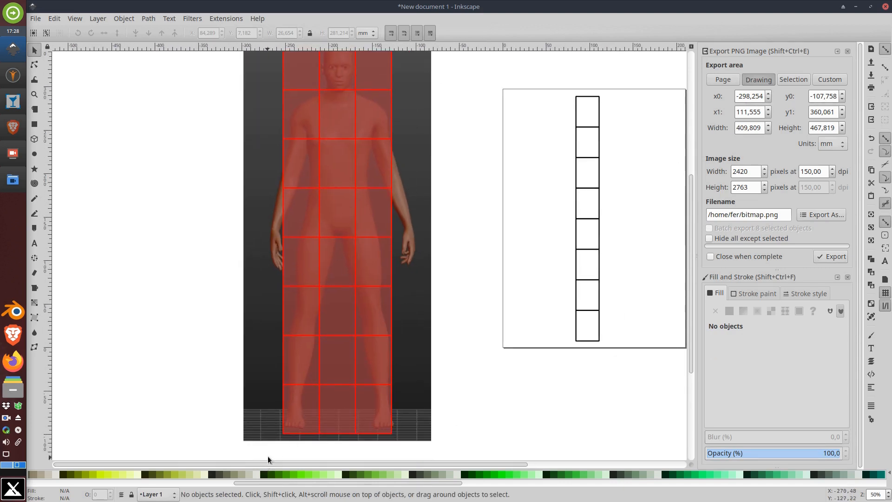
Select all the red grid's rectangles and narrow them from both sides to about 117 mm wide around the figure's shoulders.
{"action": "left_click_drag", "start_coordinate": [268, 451], "coordinate": [408, 49]}
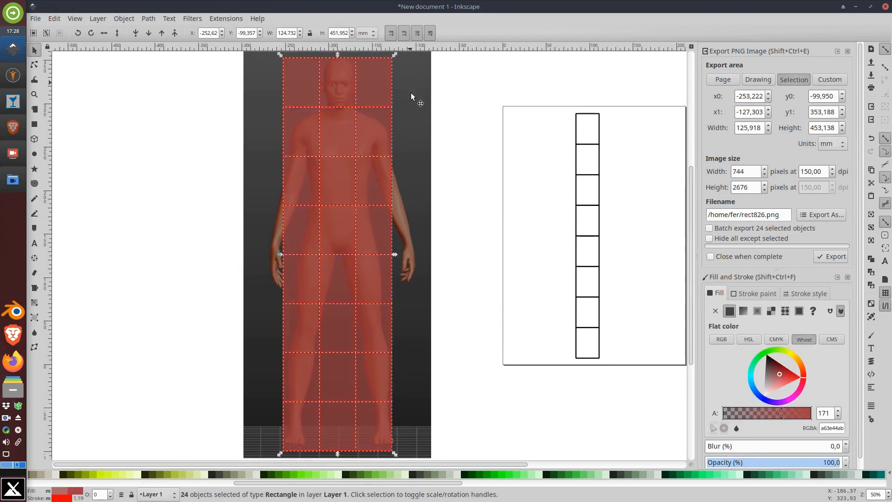
{"action": "scroll", "coordinate": [359, 214], "scroll_direction": "up", "scroll_amount": 1}
{"action": "left_click_drag", "start_coordinate": [385, 181], "coordinate": [390, 254]}
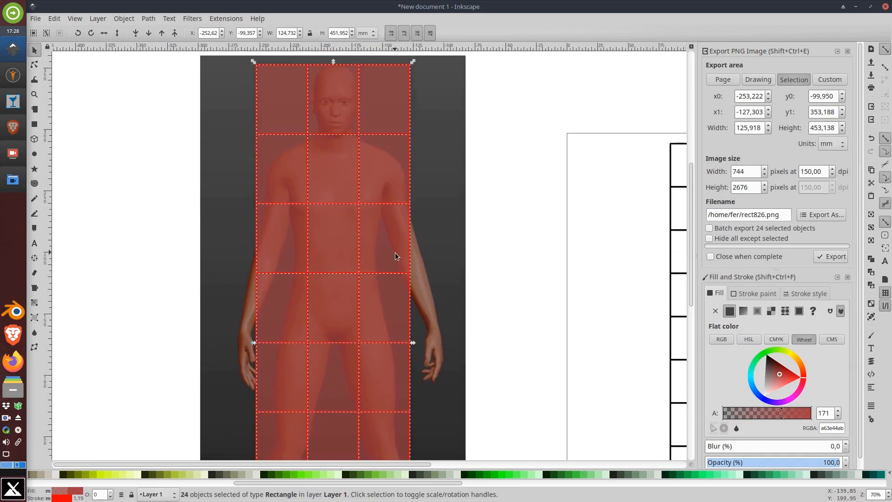
{"action": "left_click_drag", "start_coordinate": [254, 343], "coordinate": [261, 344]}
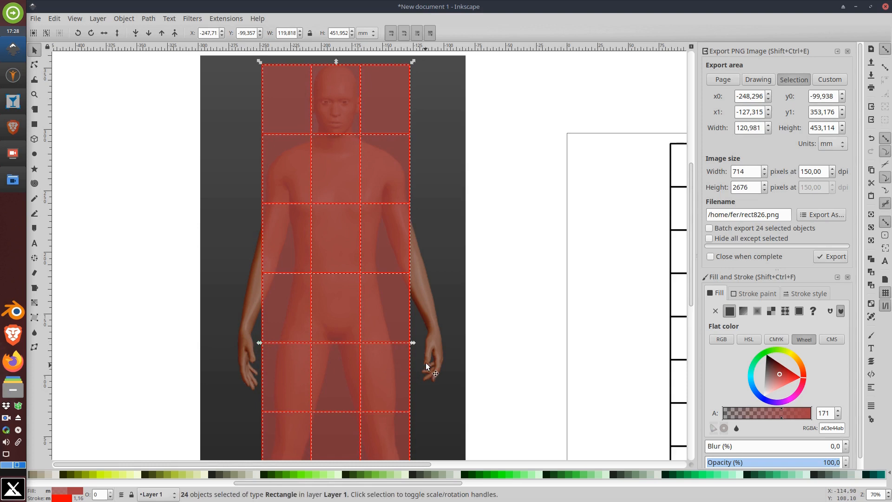
{"action": "left_click_drag", "start_coordinate": [412, 343], "coordinate": [410, 346]}
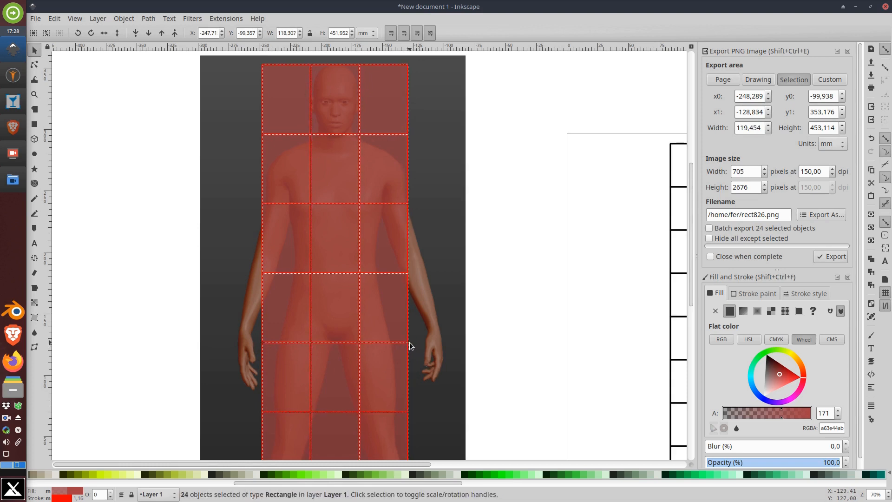
{"action": "left_click_drag", "start_coordinate": [260, 344], "coordinate": [259, 344]}
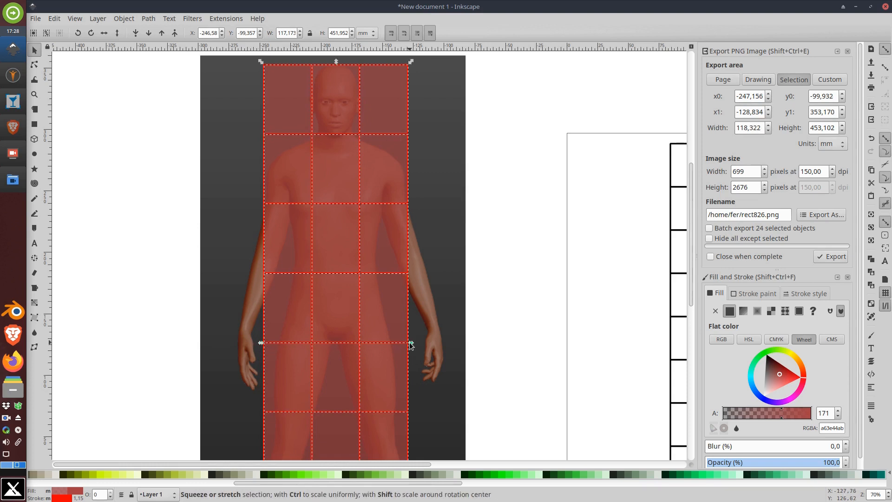
{"action": "left_click_drag", "start_coordinate": [411, 345], "coordinate": [409, 347]}
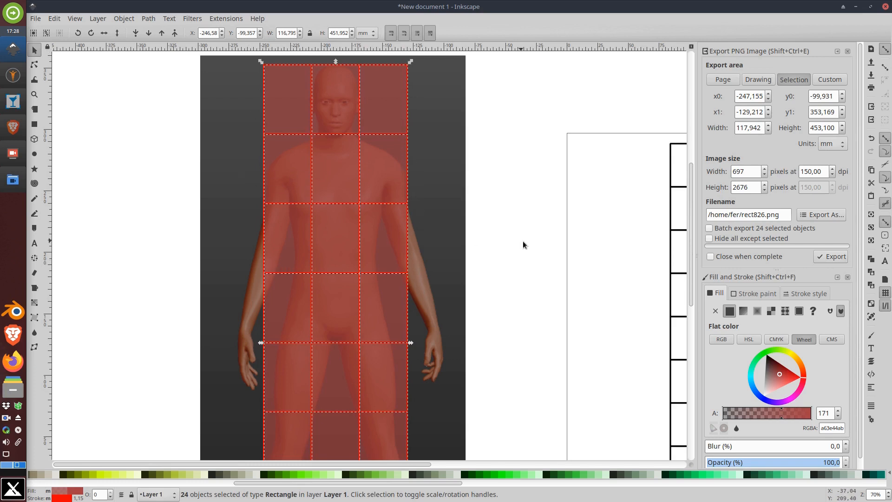
Duplicate the page's eight-module column and snap a copy against each side to form a grid three modules wide.
{"action": "scroll", "coordinate": [539, 239], "scroll_direction": "right", "scroll_amount": 10}
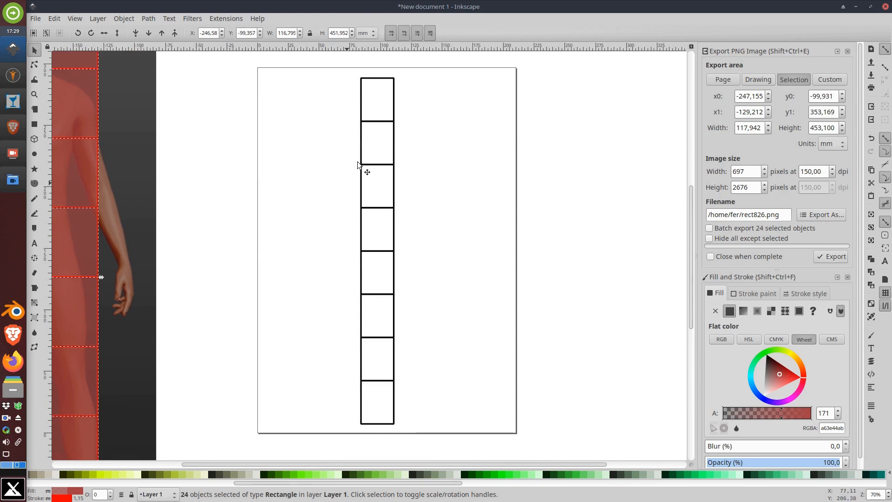
{"action": "left_click", "coordinate": [352, 68]}
{"action": "left_click_drag", "start_coordinate": [351, 69], "coordinate": [425, 378]}
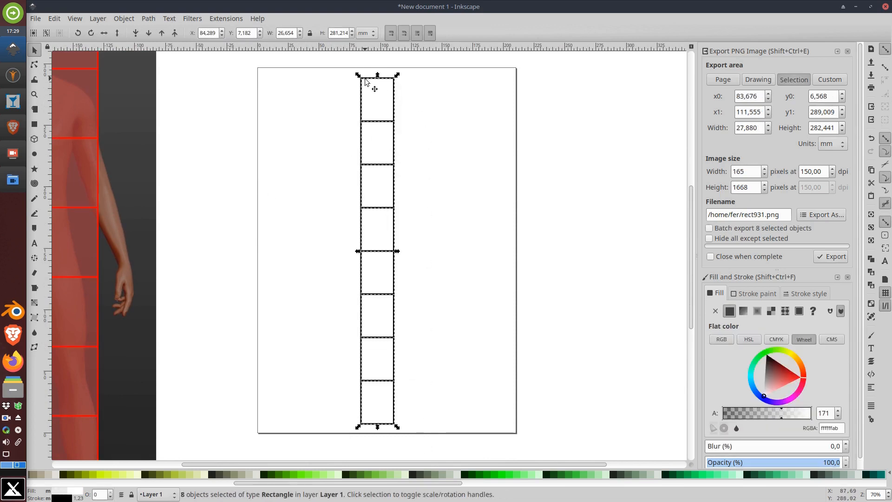
{"action": "mouse_move", "coordinate": [365, 82]}
{"action": "left_mouse_down"}
{"action": "mouse_move", "coordinate": [424, 79]}
{"action": "mouse_move", "coordinate": [355, 83]}
{"action": "left_mouse_up"}
{"action": "left_click", "coordinate": [464, 120]}
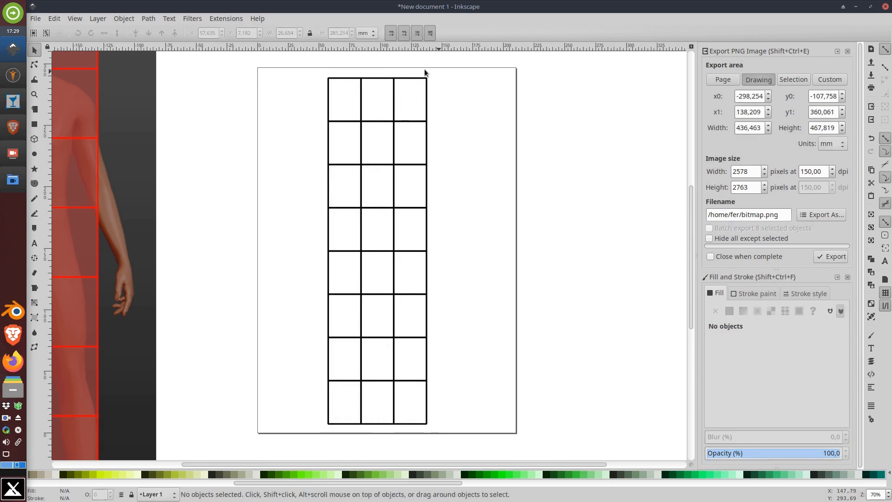
Select all 24 rectangles of the page's grid and group them.
{"action": "left_click_drag", "start_coordinate": [129, 286], "coordinate": [158, 271]}
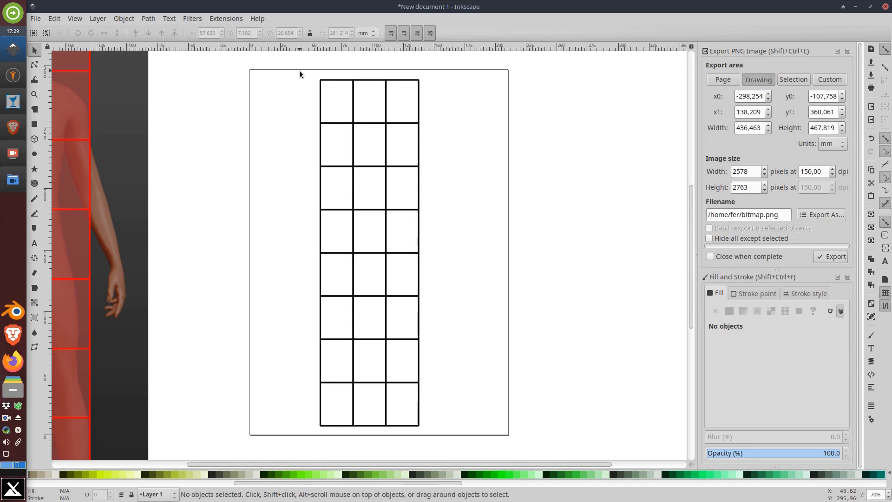
{"action": "left_click_drag", "start_coordinate": [300, 70], "coordinate": [439, 444]}
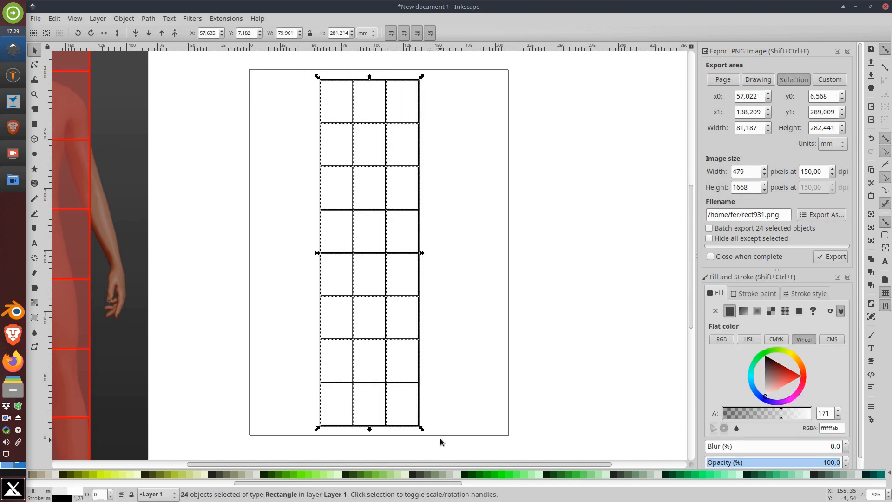
{"action": "right_click", "coordinate": [387, 167]}
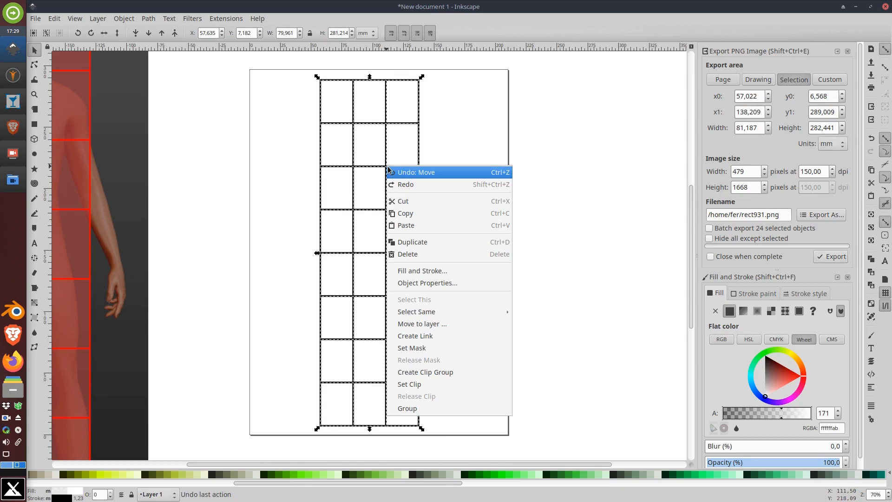
{"action": "left_click", "coordinate": [436, 408]}
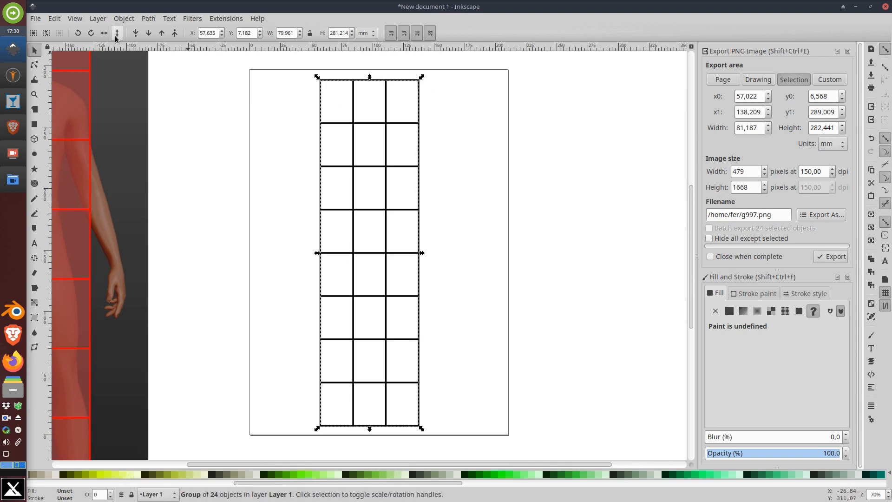
Close the PNG export settings and lower the opacity of the page's grouped grid to about 25.4%.
{"action": "left_click", "coordinate": [127, 20]}
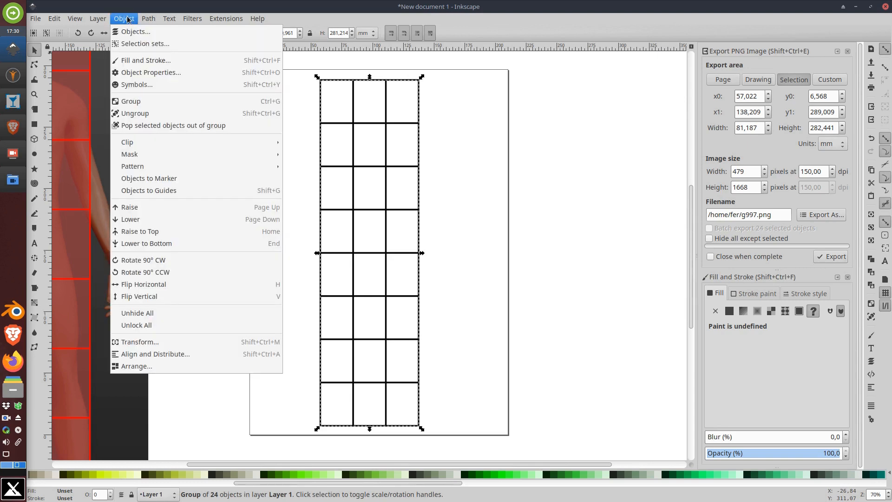
{"action": "left_click", "coordinate": [162, 65]}
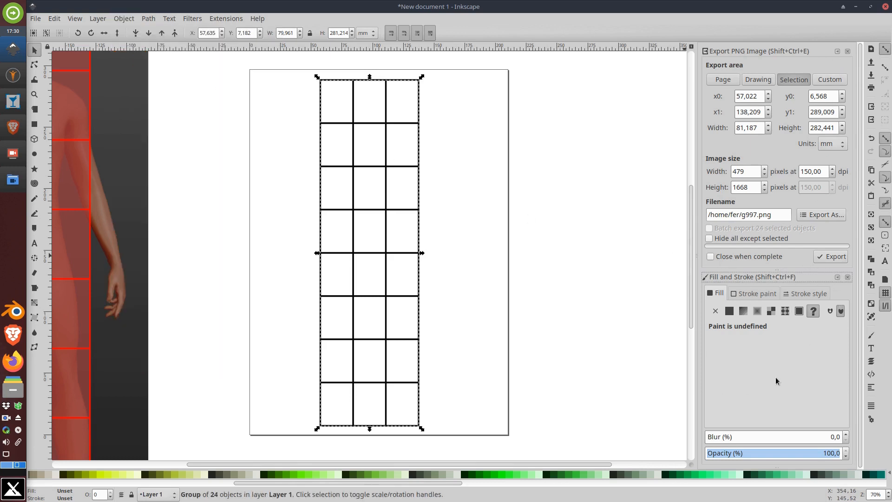
{"action": "left_click", "coordinate": [848, 51]}
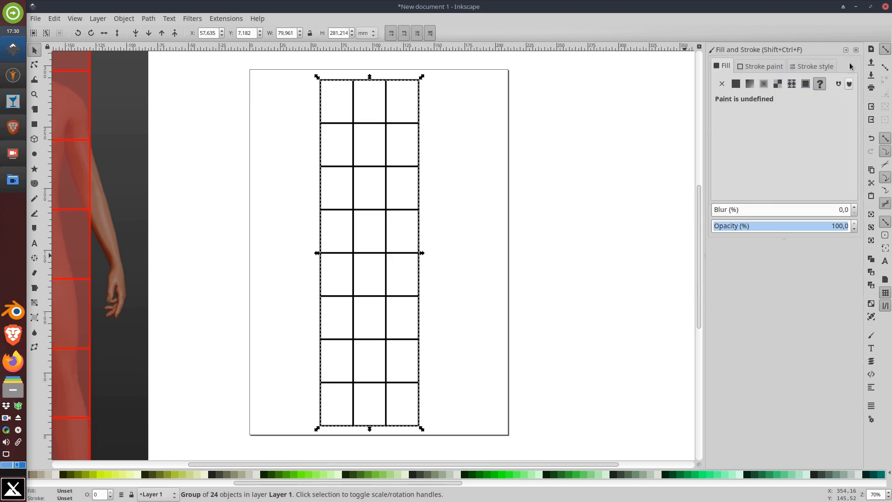
{"action": "left_click", "coordinate": [763, 69]}
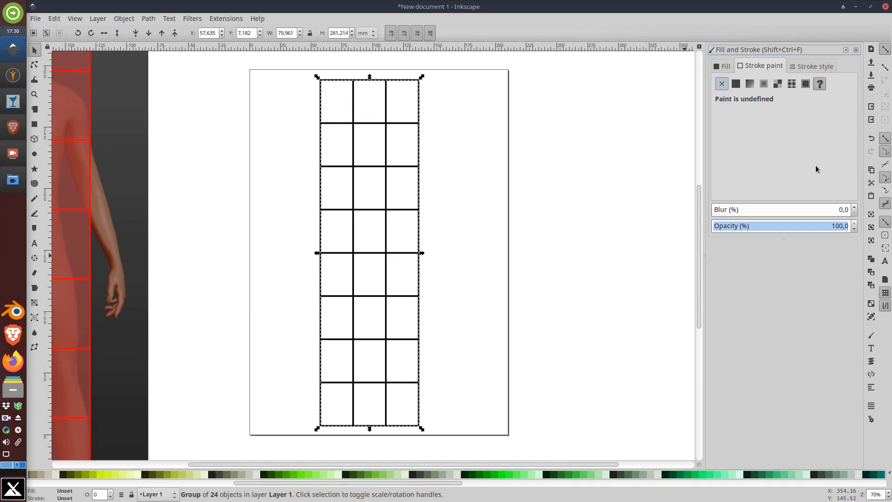
{"action": "left_click", "coordinate": [854, 230]}
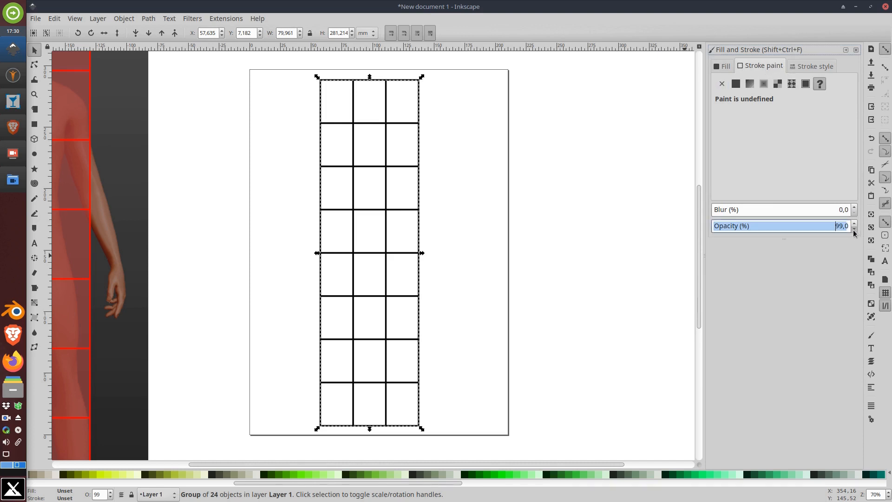
{"action": "left_click_drag", "start_coordinate": [833, 228], "coordinate": [748, 228]}
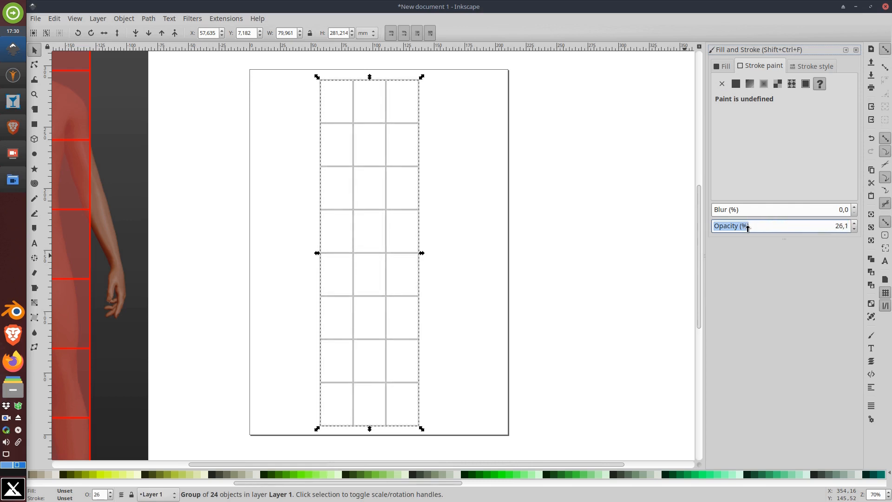
{"action": "left_click", "coordinate": [472, 150]}
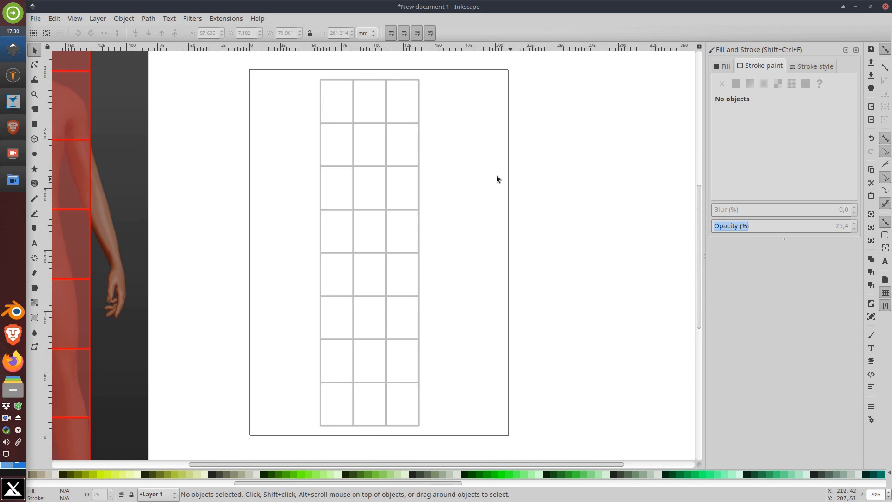
{"action": "left_click", "coordinate": [371, 86]}
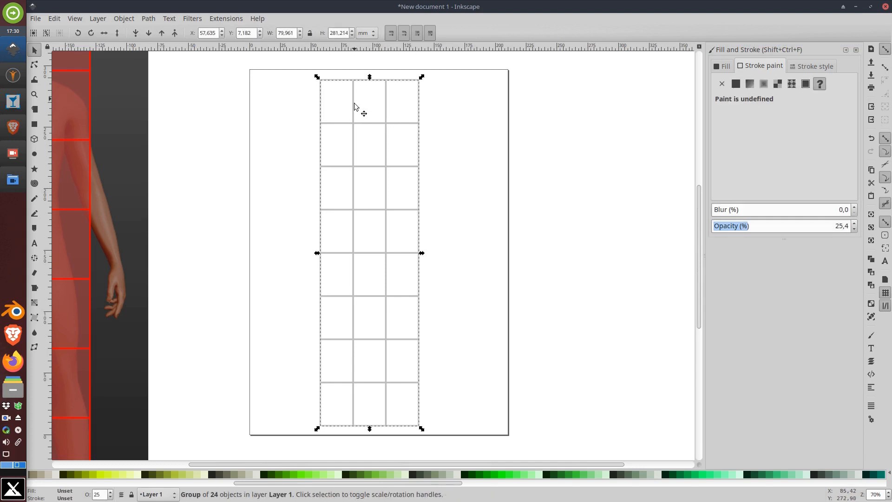
{"action": "left_click", "coordinate": [280, 178]}
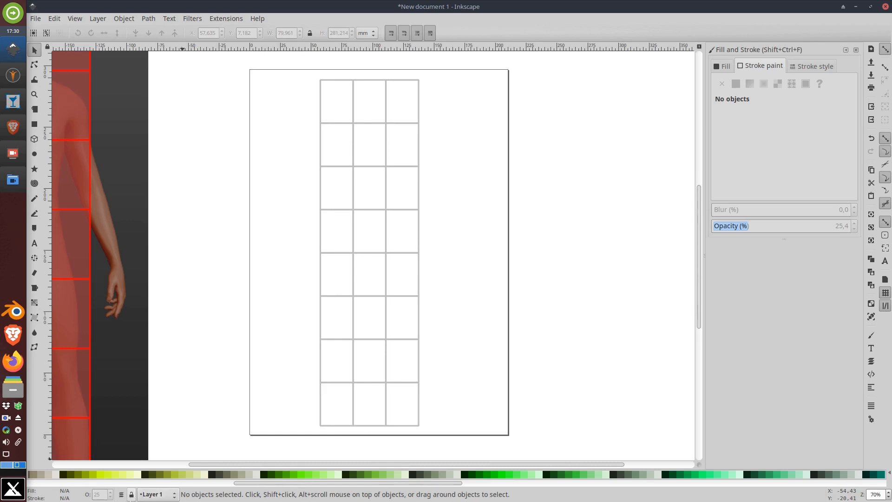
Lock Layer 1 and add a new layer named Layer 2 above it.
{"action": "left_click", "coordinate": [132, 496]}
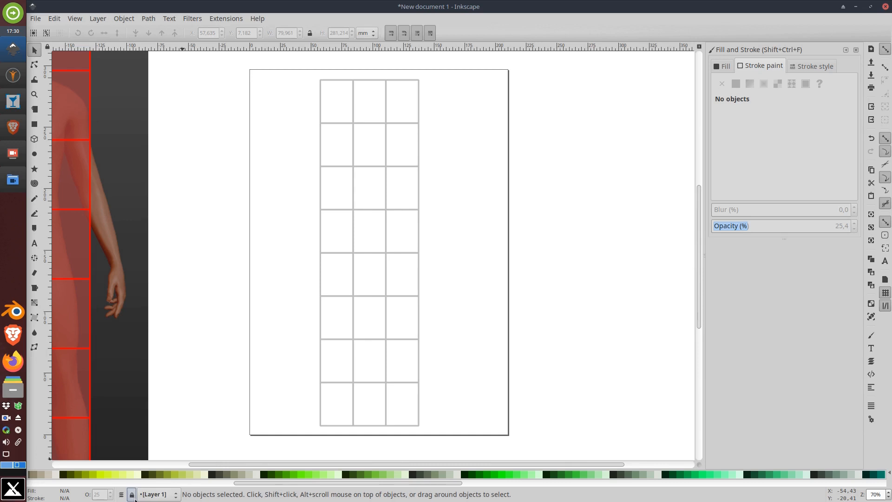
{"action": "left_click_drag", "start_coordinate": [359, 239], "coordinate": [379, 235]}
{"action": "left_click", "coordinate": [102, 21]}
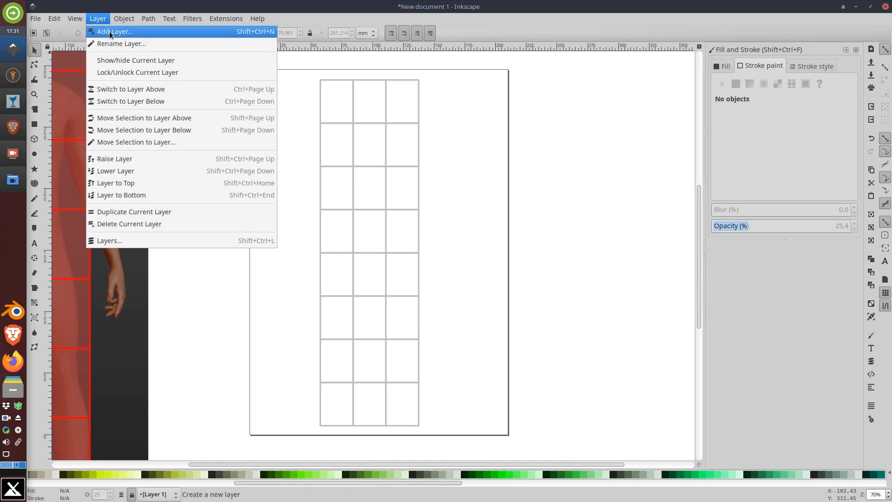
{"action": "left_click", "coordinate": [109, 32]}
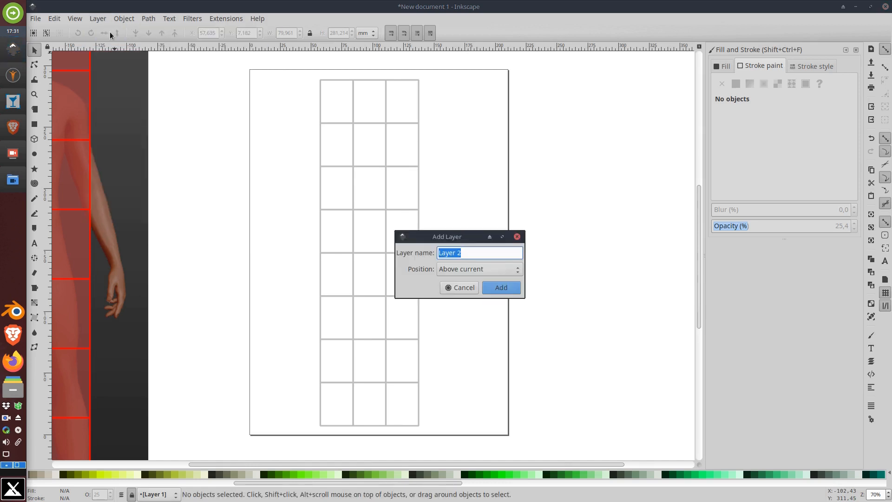
{"action": "left_click", "coordinate": [513, 288]}
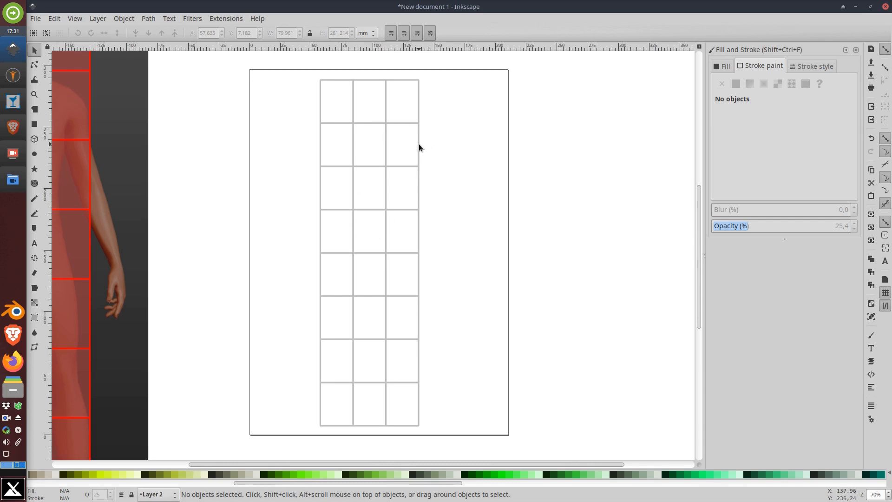
Draw a head ellipse filling the top middle module, with radii about 13.3 × 17.6 mm, and set its opacity to 100%.
{"action": "left_click", "coordinate": [35, 153]}
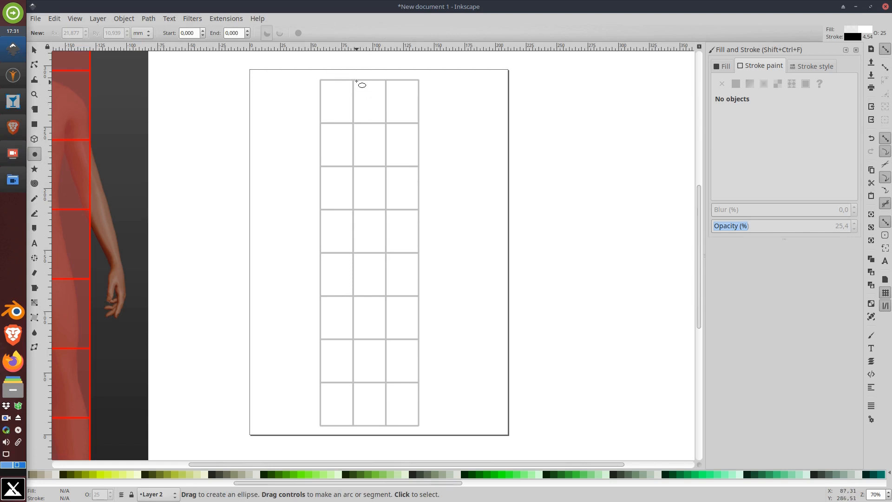
{"action": "left_click_drag", "start_coordinate": [354, 81], "coordinate": [386, 123]}
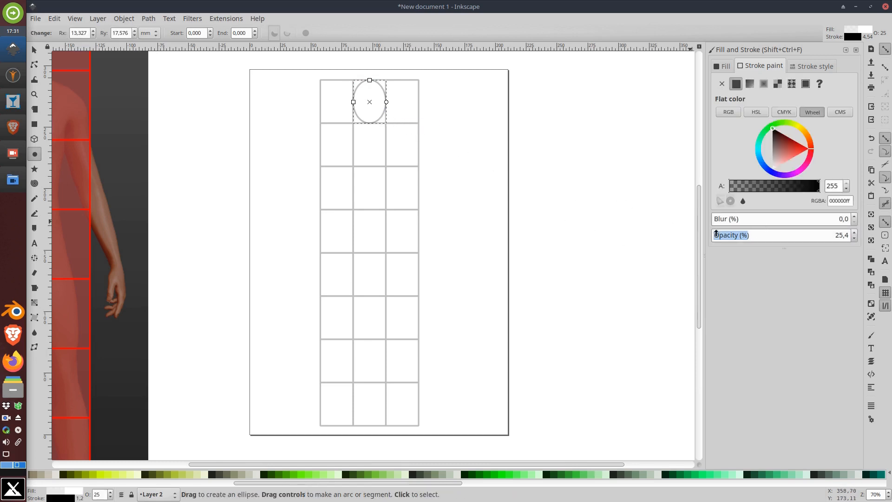
{"action": "left_click_drag", "start_coordinate": [749, 237], "coordinate": [854, 242]}
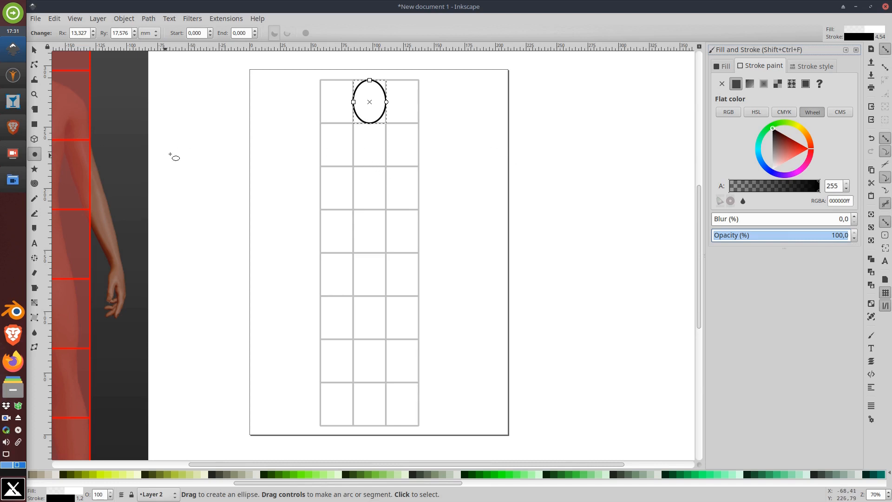
With snapping off, draw two horizontal lines about 118 and 119 mm long across the figure's shoulders in the red grid's second row.
{"action": "left_click_drag", "start_coordinate": [188, 156], "coordinate": [357, 197]}
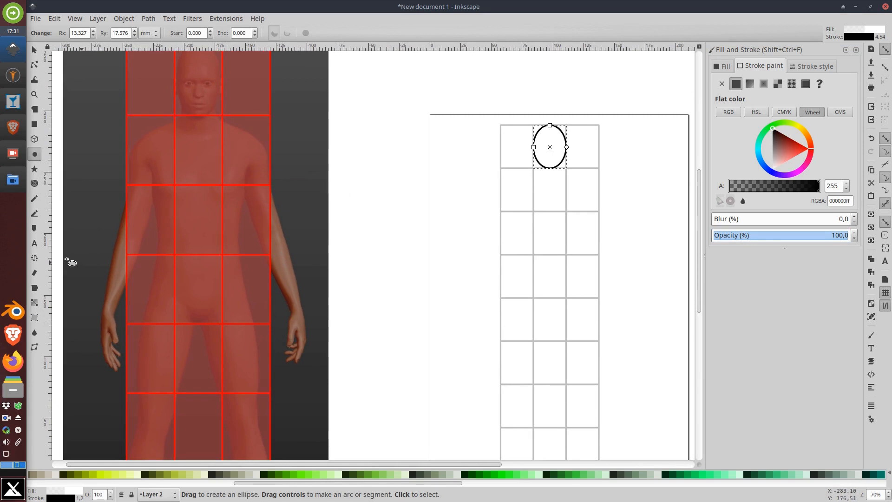
{"action": "left_click", "coordinate": [35, 213]}
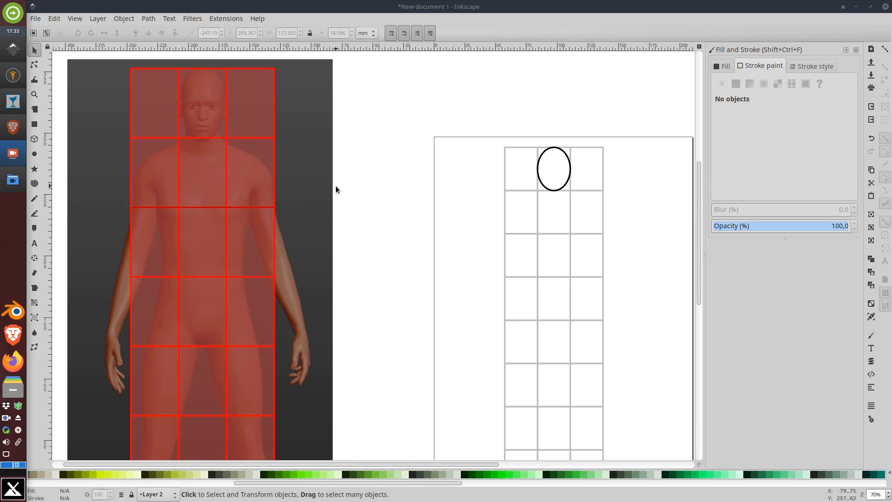
{"action": "left_click", "coordinate": [35, 214]}
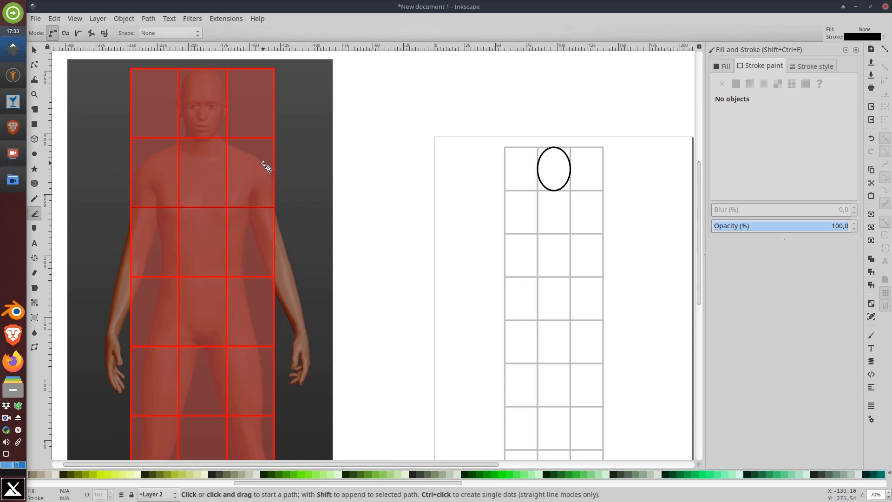
{"action": "left_click", "coordinate": [886, 50]}
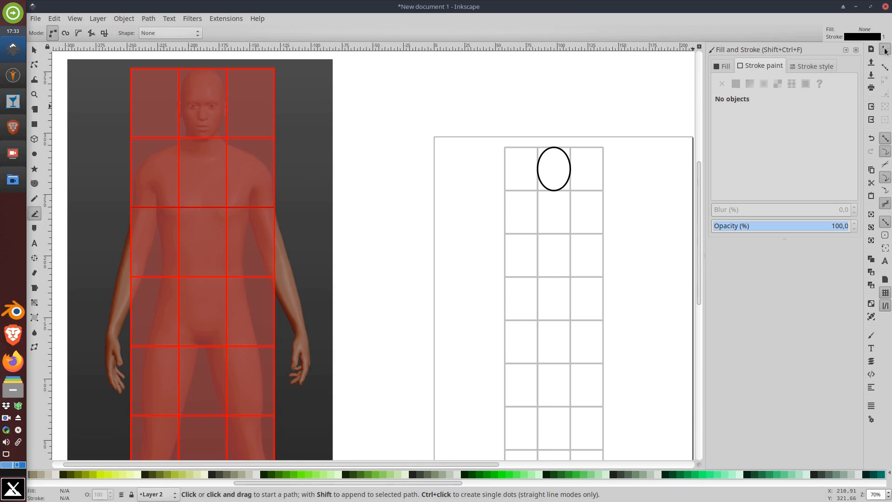
{"action": "left_click", "coordinate": [886, 50]}
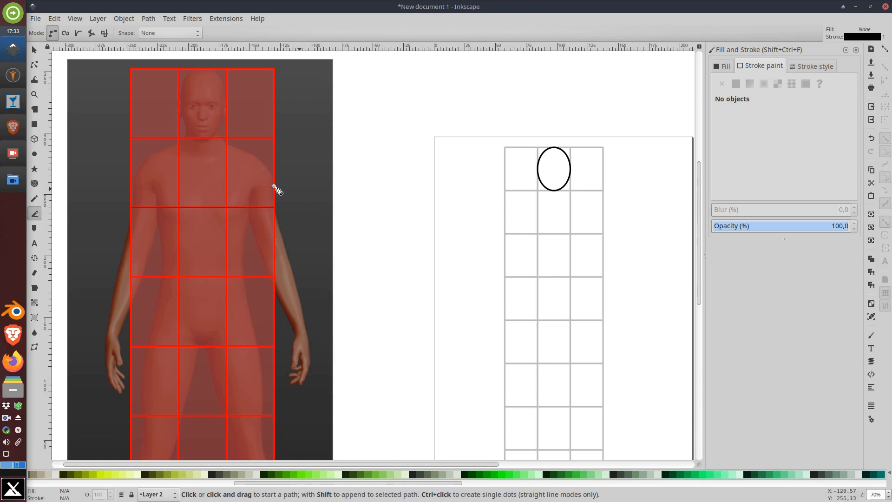
{"action": "left_click", "coordinate": [130, 162]}
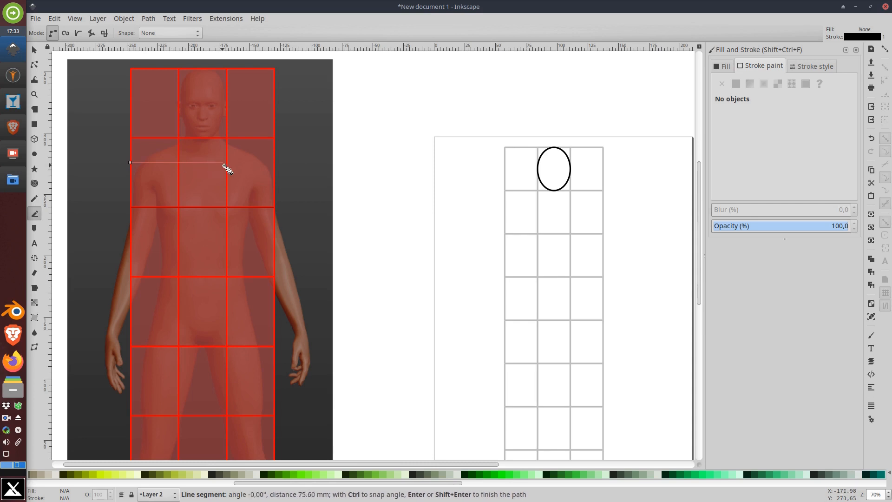
{"action": "double_click", "coordinate": [274, 162]}
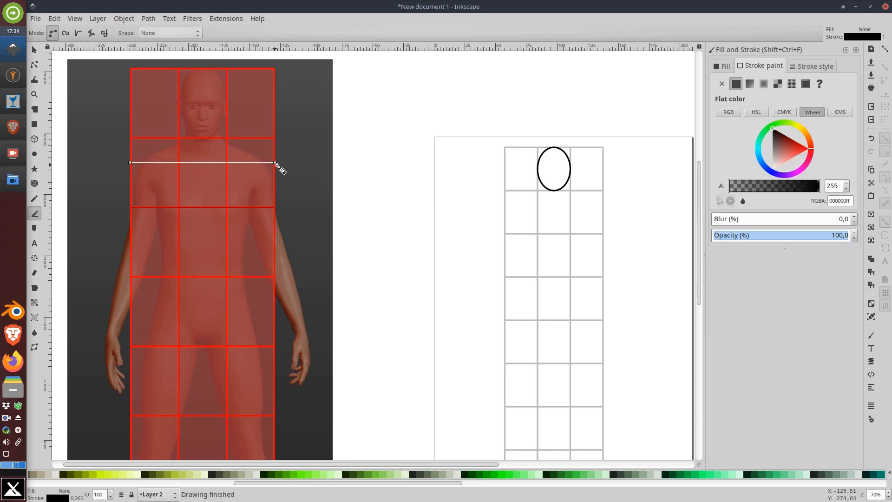
{"action": "left_click", "coordinate": [129, 184]}
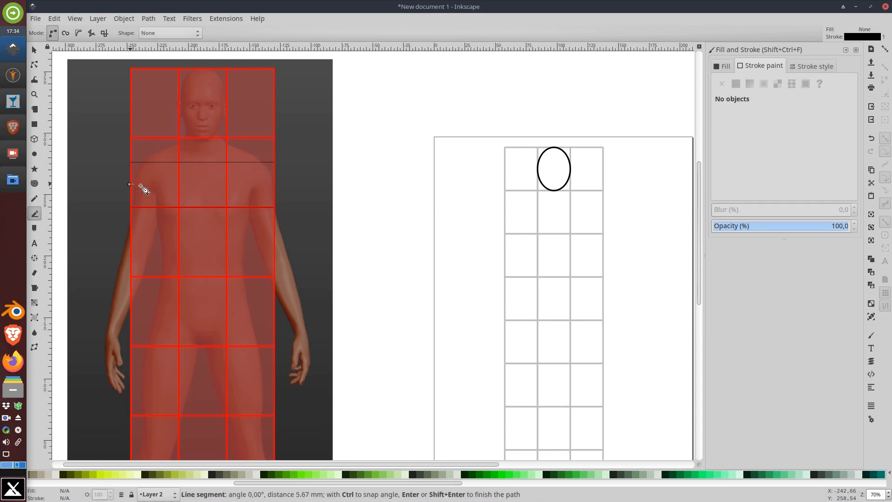
{"action": "double_click", "coordinate": [275, 184]}
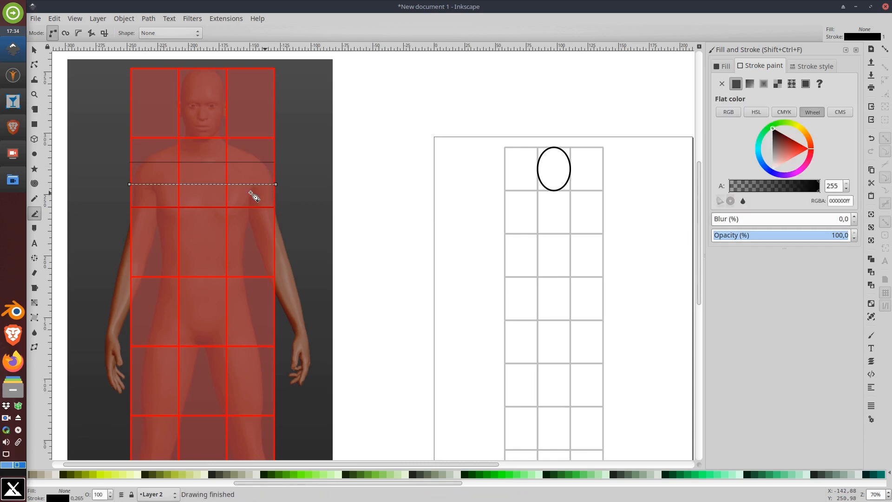
Nudge the upper shoulder line up to Y 276.830 mm and the lower one down to Y 258.007 mm.
{"action": "scroll", "coordinate": [230, 182], "scroll_direction": "up", "scroll_amount": 2}
{"action": "left_click_drag", "start_coordinate": [228, 180], "coordinate": [337, 203]}
{"action": "left_click", "coordinate": [35, 50]}
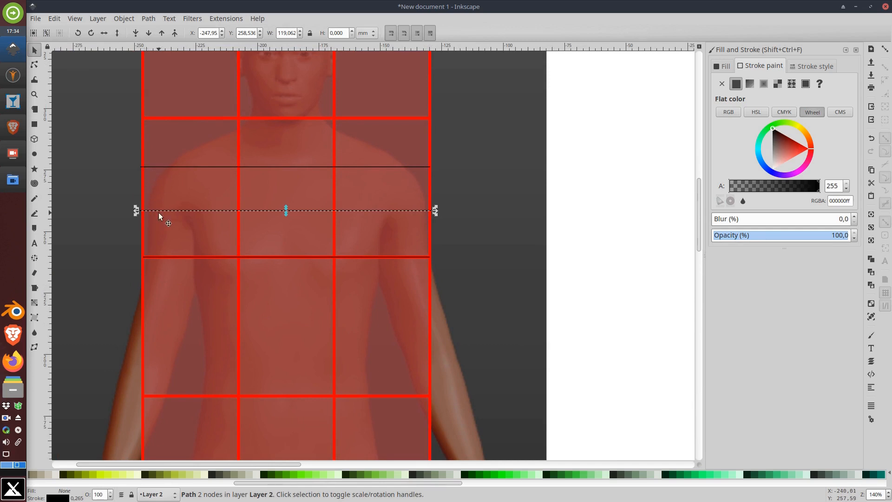
{"action": "left_click", "coordinate": [620, 222]}
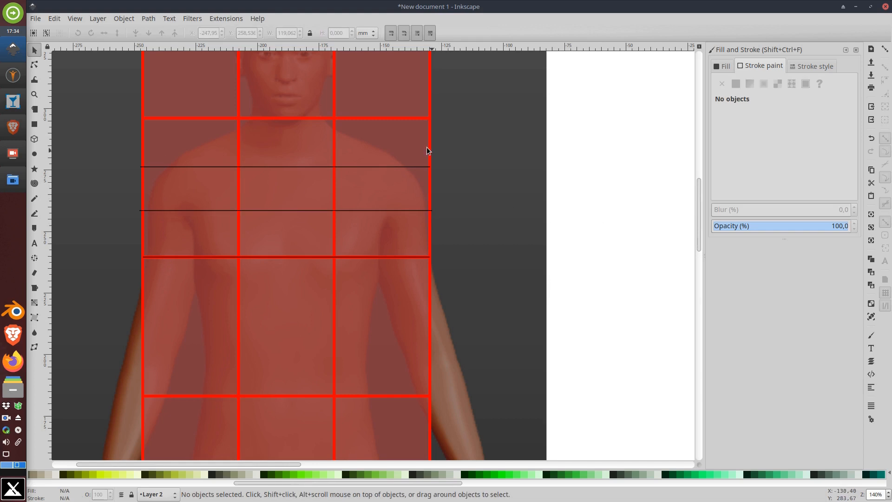
{"action": "left_click", "coordinate": [381, 167]}
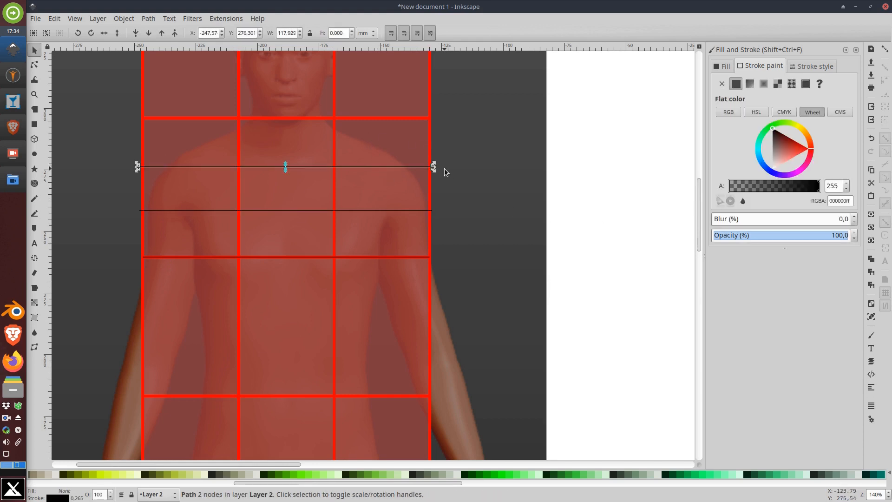
{"action": "key", "text": "Up"}
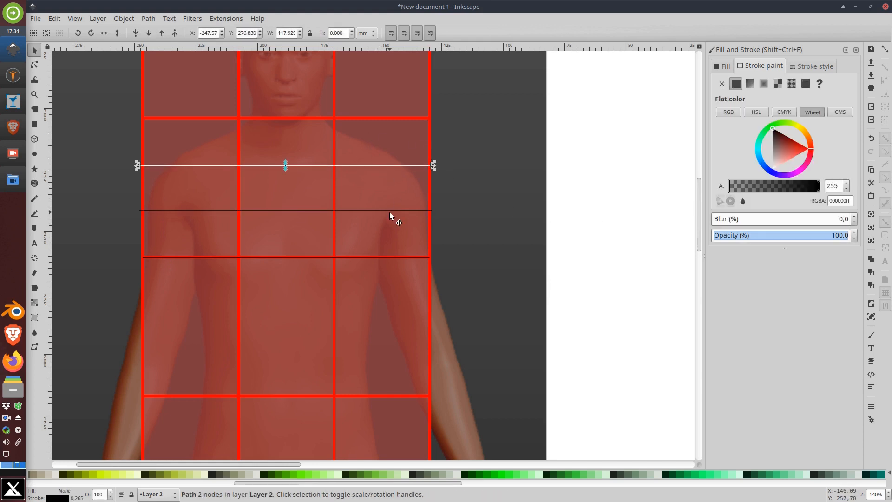
{"action": "left_click", "coordinate": [390, 211]}
{"action": "key", "text": "Down"}
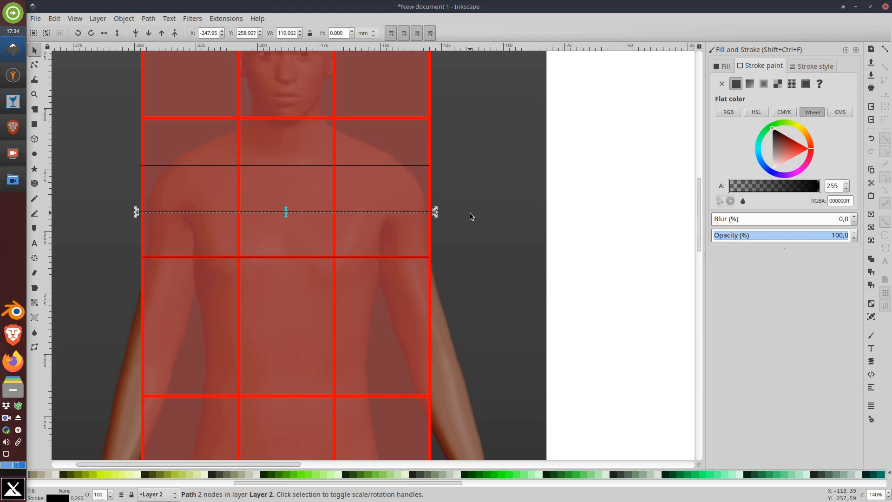
{"action": "key", "text": "Escape"}
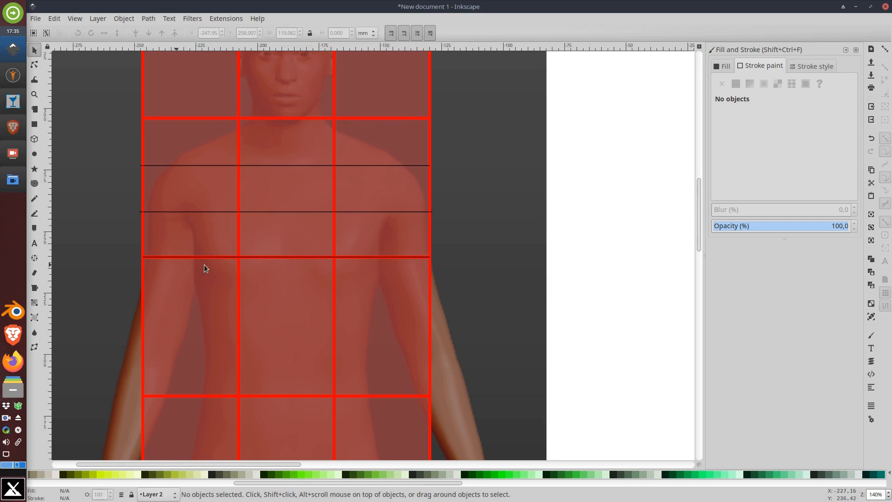
Draw a horizontal shoulder line across the full width of the page grid, about a third of the way down its second row.
{"action": "left_click_drag", "start_coordinate": [595, 240], "coordinate": [143, 239]}
{"action": "left_click_drag", "start_coordinate": [493, 238], "coordinate": [283, 191]}
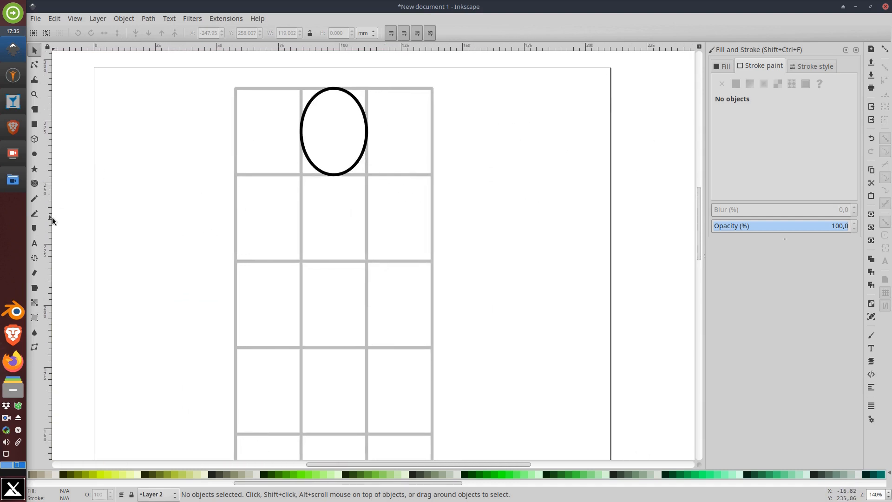
{"action": "left_click", "coordinate": [34, 213]}
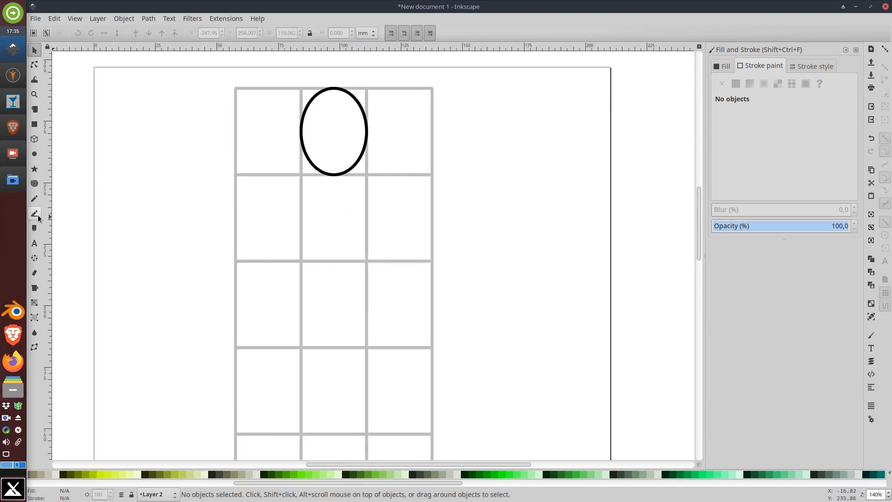
{"action": "left_click", "coordinate": [235, 204]}
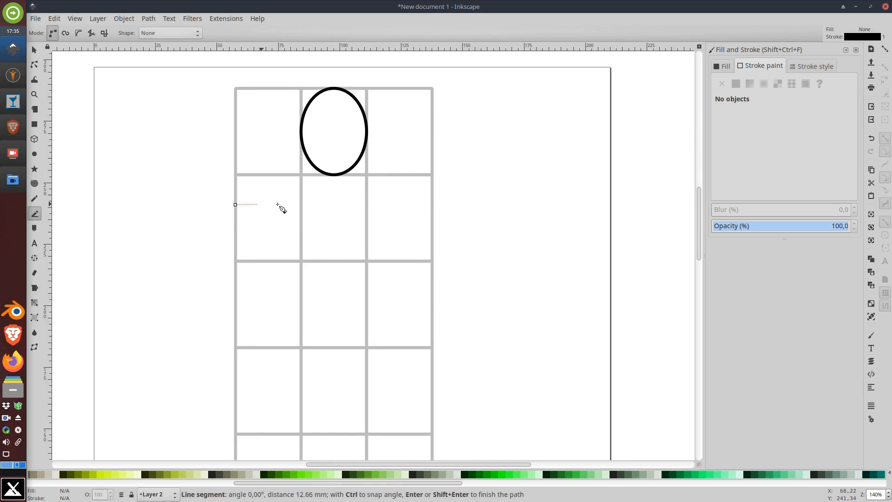
{"action": "left_click", "coordinate": [432, 204]}
{"action": "key", "text": "Return"}
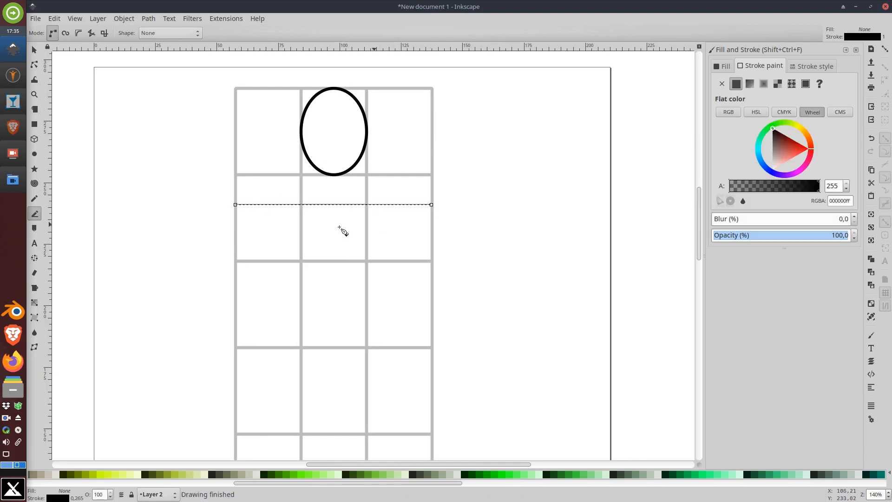
Draw a second horizontal shoulder line about 80 mm long across the grid, about two thirds of the way down its second row.
{"action": "left_click", "coordinate": [236, 230]}
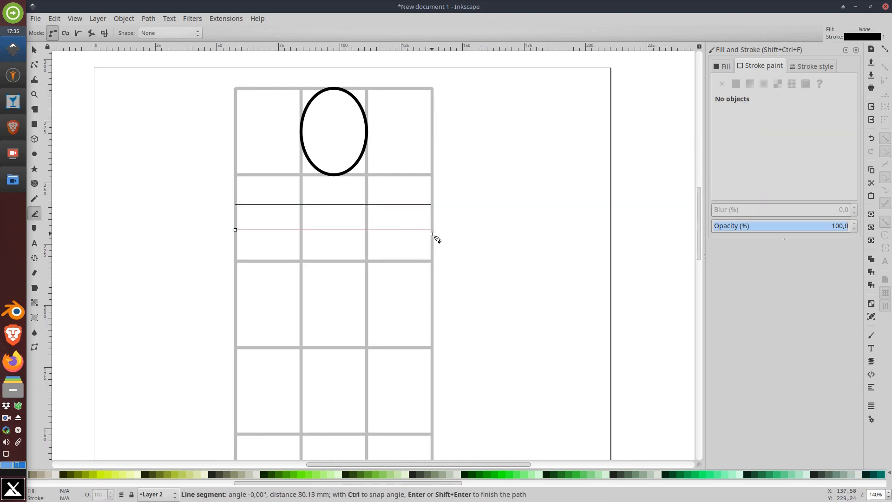
{"action": "left_click", "coordinate": [432, 229]}
{"action": "key", "text": "Return"}
Nudge the lower shoulder line down to Y 230.414 mm and the upper one up to Y 241.678 mm.
{"action": "left_click", "coordinate": [34, 49]}
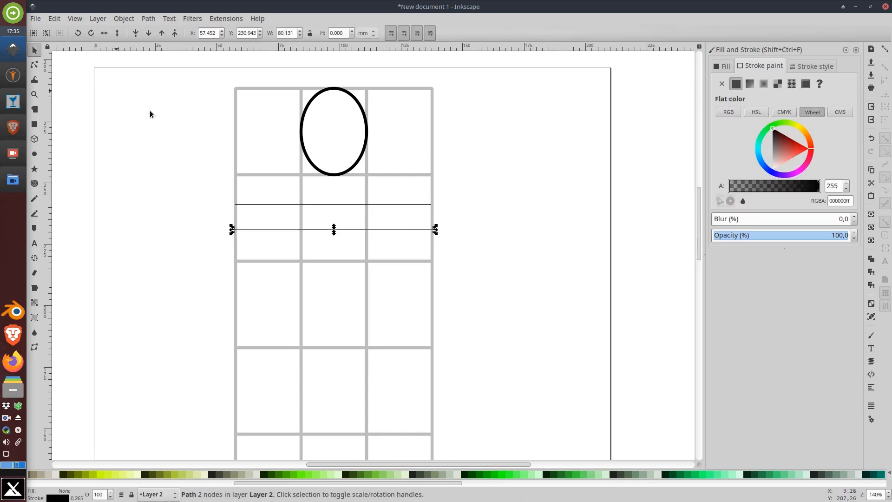
{"action": "key", "text": "Down"}
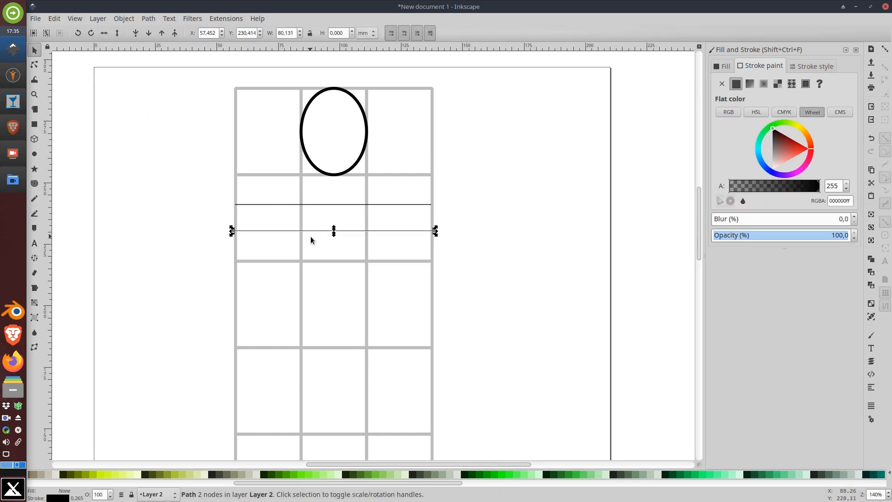
{"action": "left_click", "coordinate": [334, 205]}
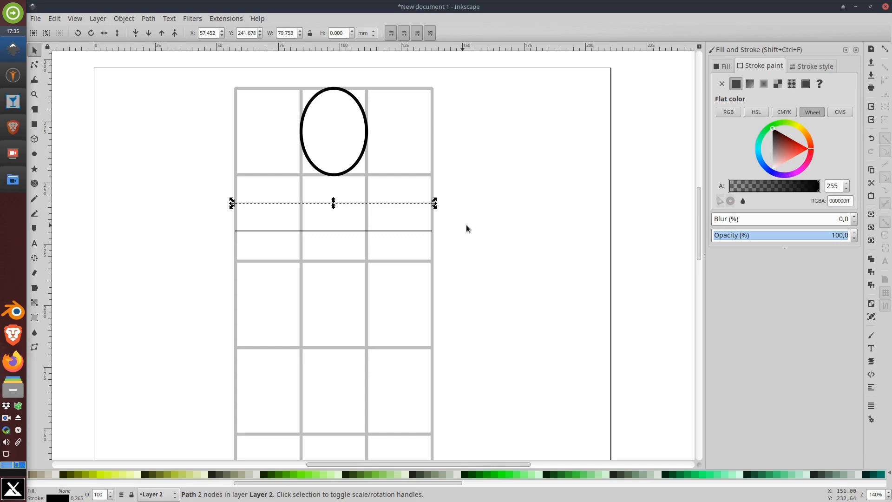
{"action": "left_click", "coordinate": [469, 205]}
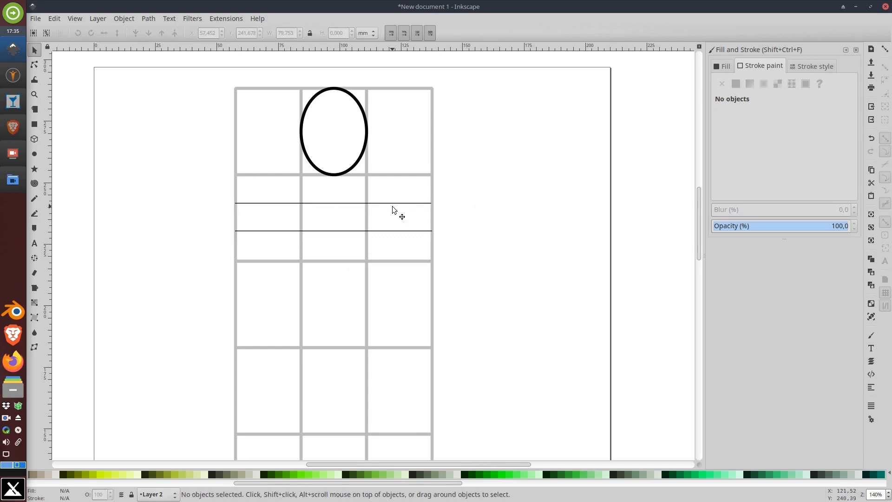
Draw a neck rectangle about 21.2 × 18.3 mm from the lower head to the upper shoulder line and send it behind the head.
{"action": "left_click", "coordinate": [34, 215]}
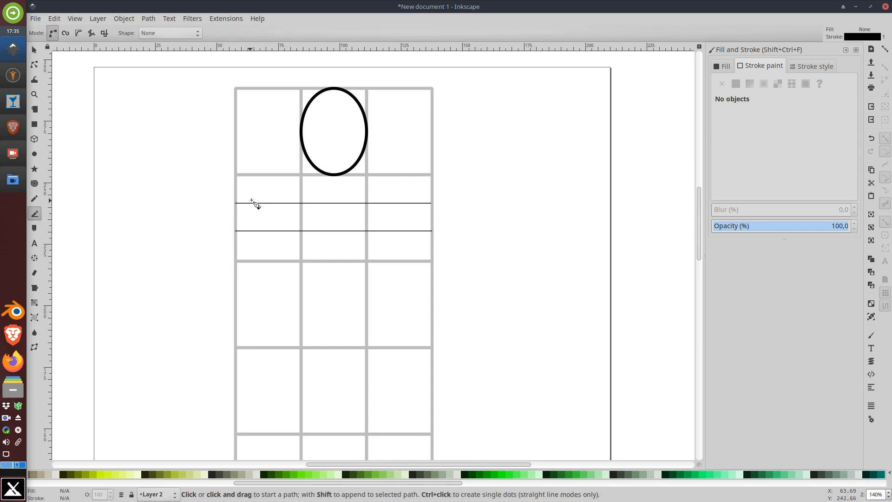
{"action": "left_click", "coordinate": [35, 125]}
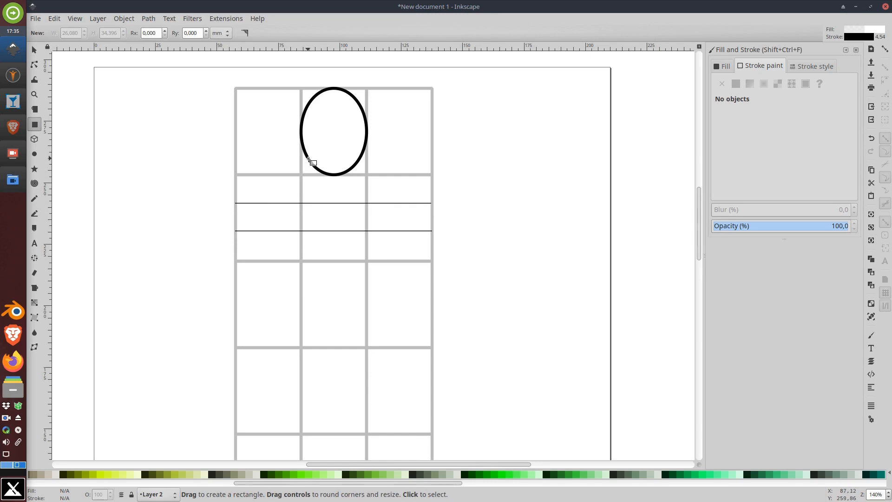
{"action": "left_click_drag", "start_coordinate": [309, 160], "coordinate": [360, 203]}
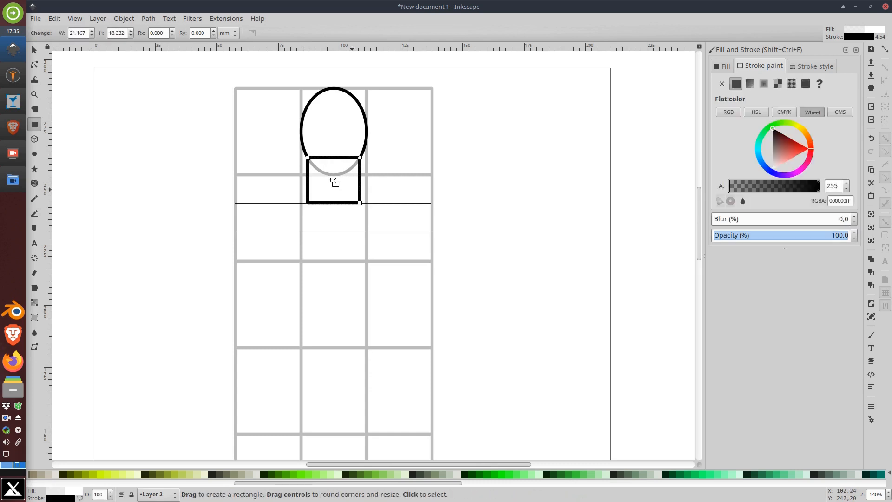
{"action": "left_click", "coordinate": [33, 50]}
{"action": "left_click", "coordinate": [136, 33]}
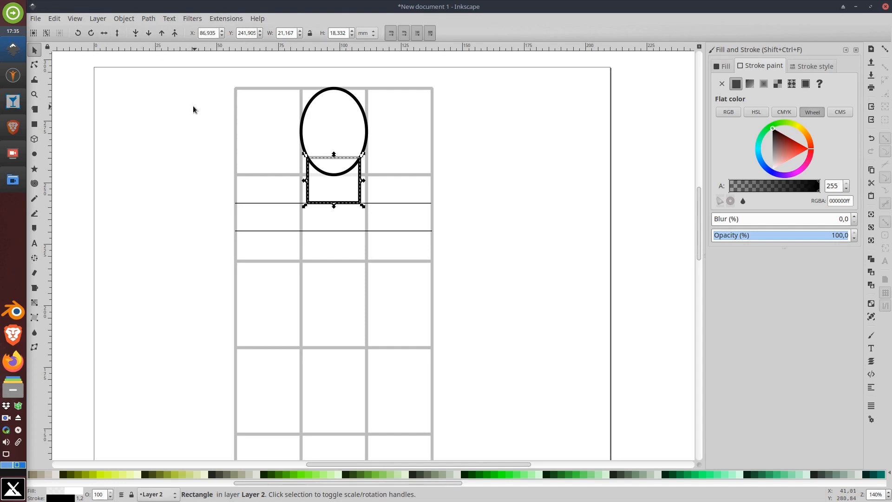
{"action": "left_click", "coordinate": [495, 161]}
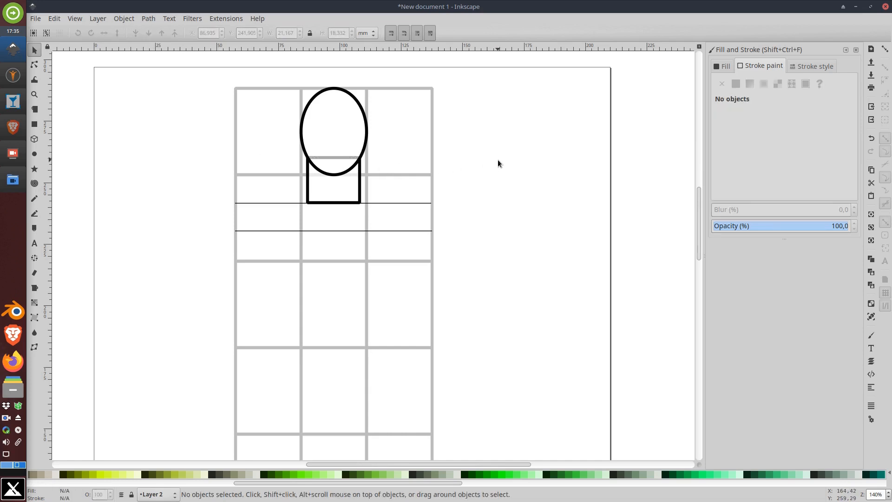
Make the head ellipse's white fill fully opaque by setting its alpha to 255.
{"action": "left_click", "coordinate": [366, 118]}
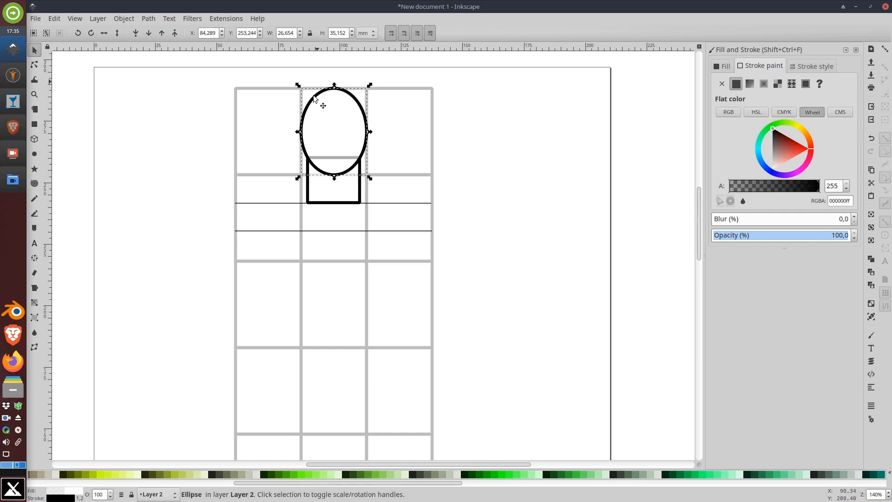
{"action": "left_click", "coordinate": [777, 159]}
{"action": "left_click_drag", "start_coordinate": [778, 159], "coordinate": [773, 129]}
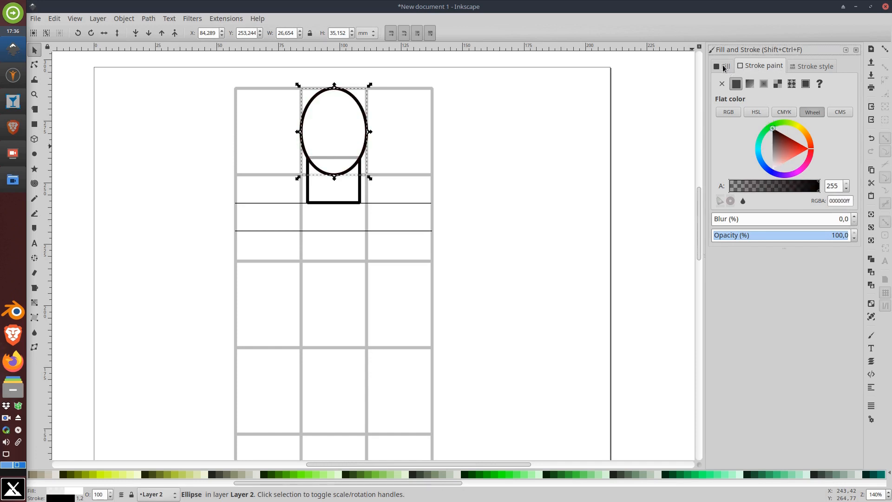
{"action": "left_click", "coordinate": [731, 68]}
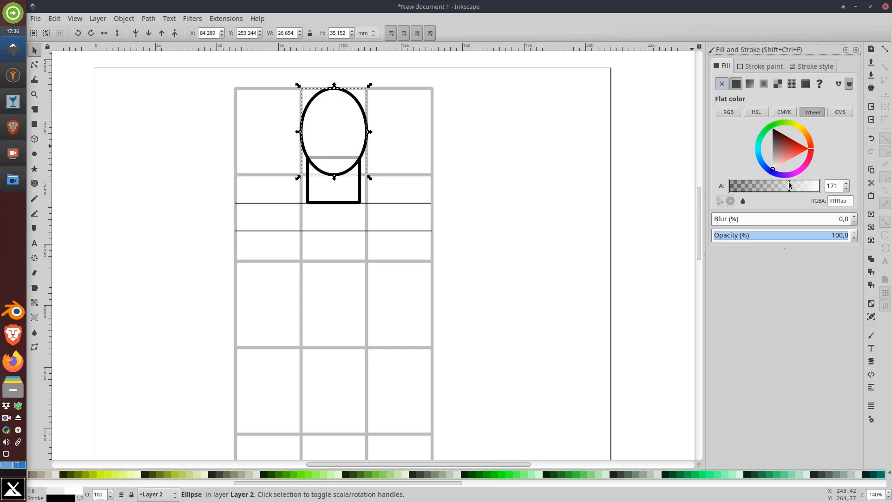
{"action": "left_click_drag", "start_coordinate": [789, 185], "coordinate": [820, 186]}
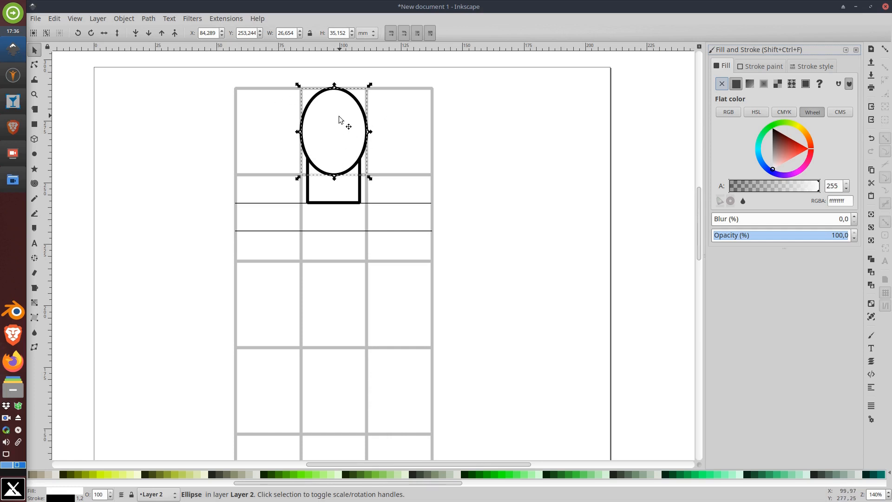
{"action": "left_click", "coordinate": [519, 128]}
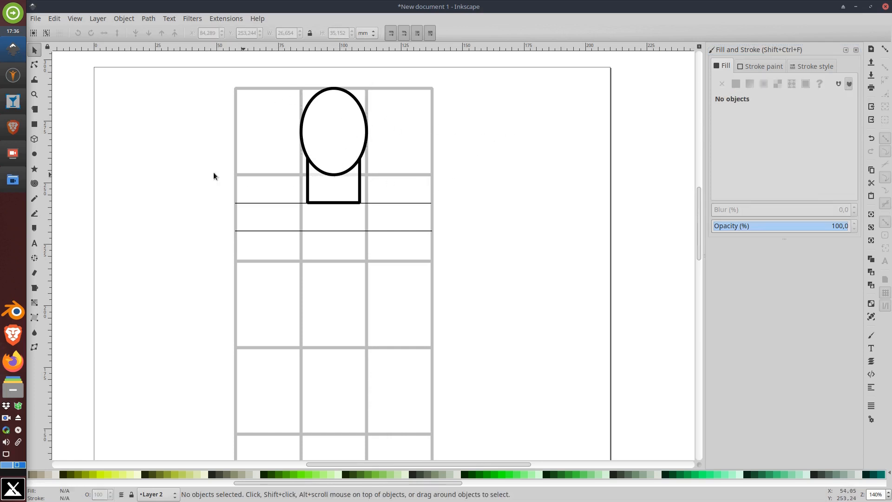
Draw a shoulder ellipse about 12.5 × 22.9 mm below the upper shoulder line's left end and place a copy at its right end.
{"action": "left_click", "coordinate": [34, 154]}
{"action": "left_click_drag", "start_coordinate": [239, 203], "coordinate": [275, 243]}
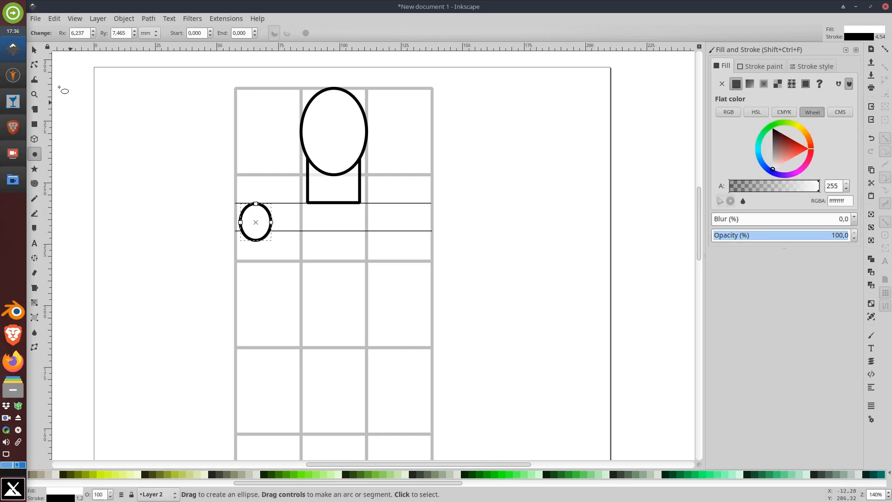
{"action": "left_click", "coordinate": [34, 49]}
{"action": "left_click_drag", "start_coordinate": [256, 246], "coordinate": [255, 263]}
{"action": "left_click_drag", "start_coordinate": [267, 214], "coordinate": [437, 219]}
{"action": "key", "text": "alt+Left"}
{"action": "key", "text": "ctrl+d"}
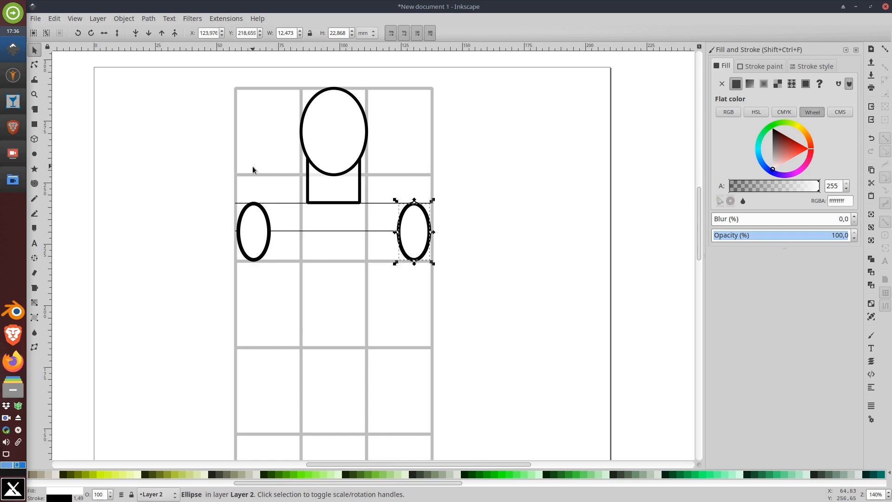
Draw a flat closed collarbone triangle between the tops of both shoulder ellipses, with its lowest point just below the neck's centre.
{"action": "left_click", "coordinate": [35, 214]}
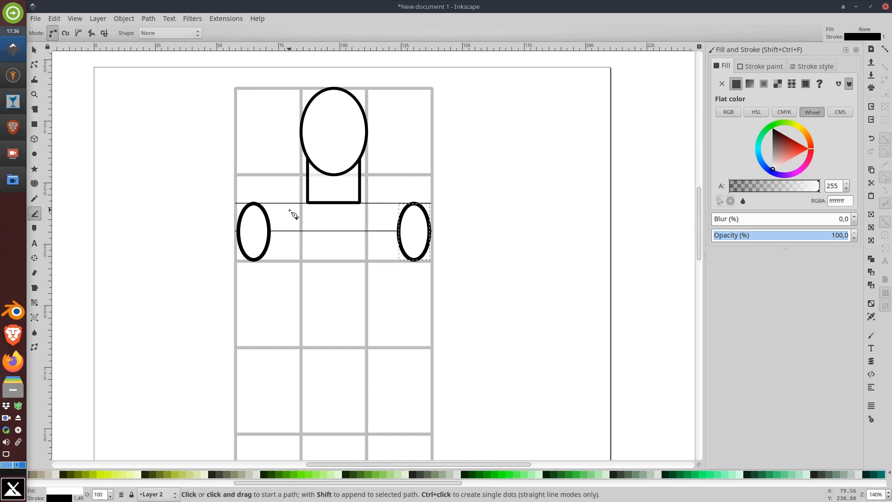
{"action": "left_click", "coordinate": [255, 202]}
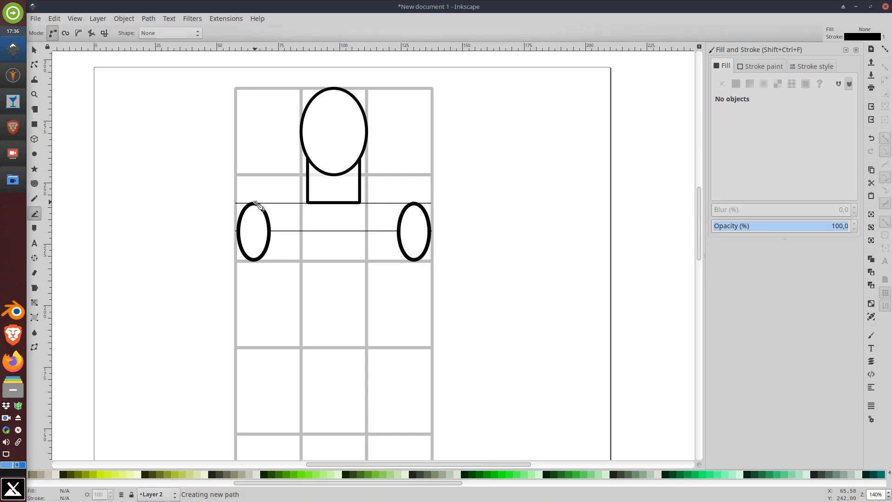
{"action": "left_click", "coordinate": [415, 203]}
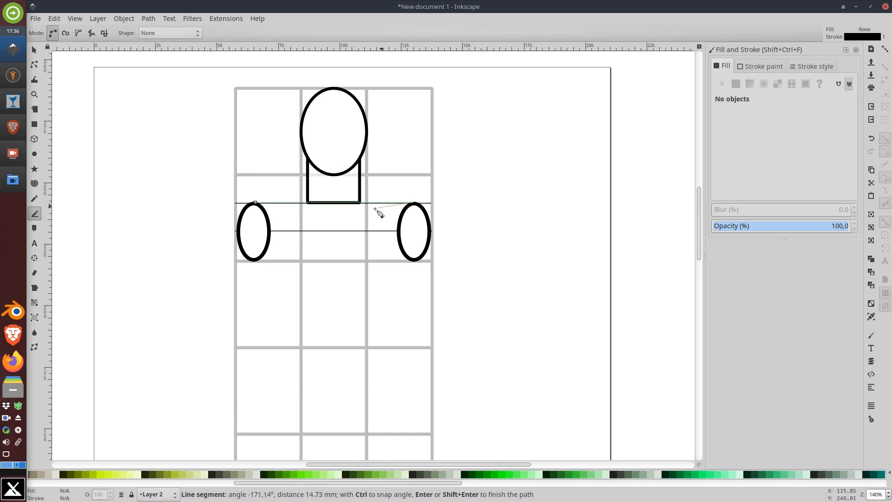
{"action": "left_click", "coordinate": [333, 212]}
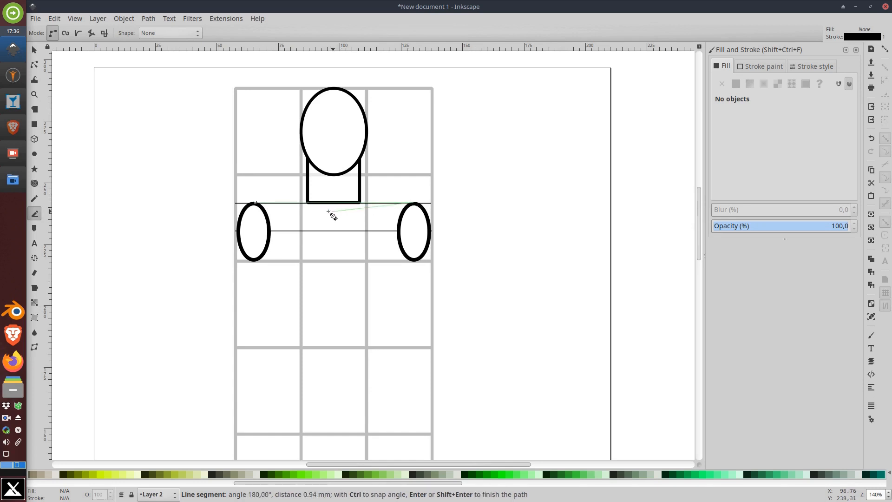
{"action": "left_click", "coordinate": [256, 208]}
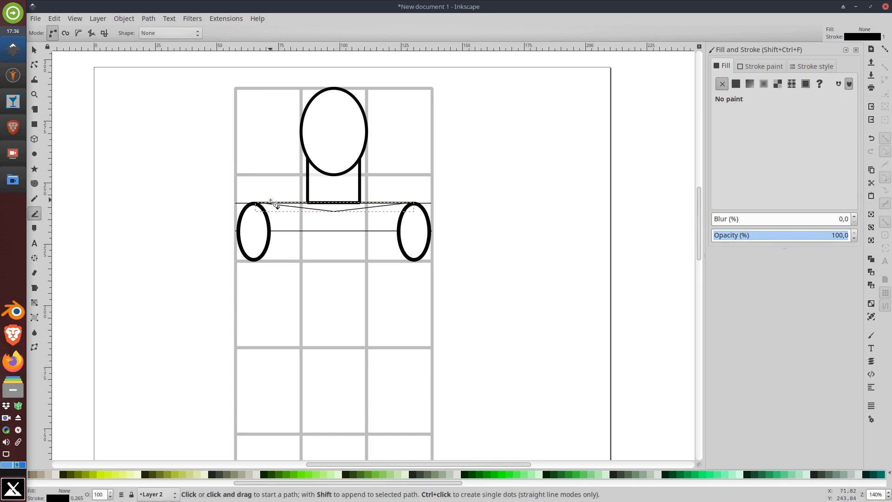
Draw a closed triangle about 17.6 × 10.8 mm between the left shoulder and the neck's left edge.
{"action": "left_click", "coordinate": [309, 177]}
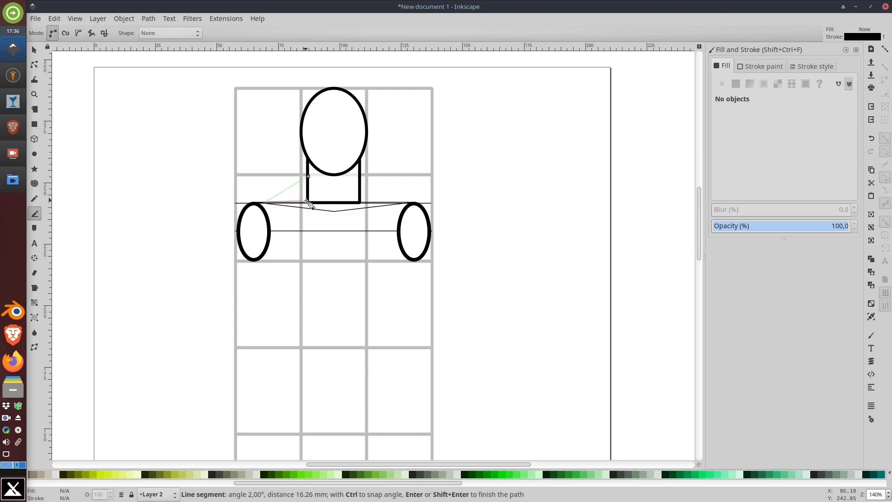
{"action": "left_click", "coordinate": [308, 177]}
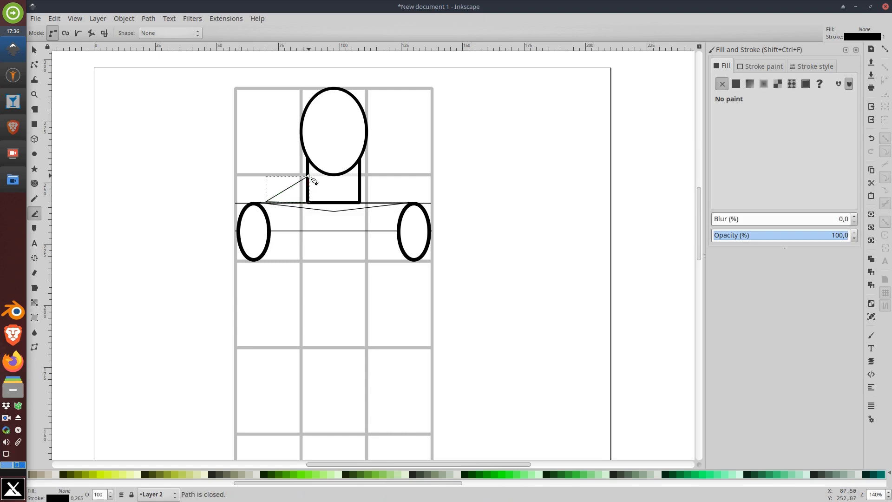
{"action": "right_click", "coordinate": [309, 178]}
Duplicate the neck-side triangle, flip the copy horizontally and place it against the neck's right edge.
{"action": "left_click", "coordinate": [35, 50]}
{"action": "left_click", "coordinate": [34, 51]}
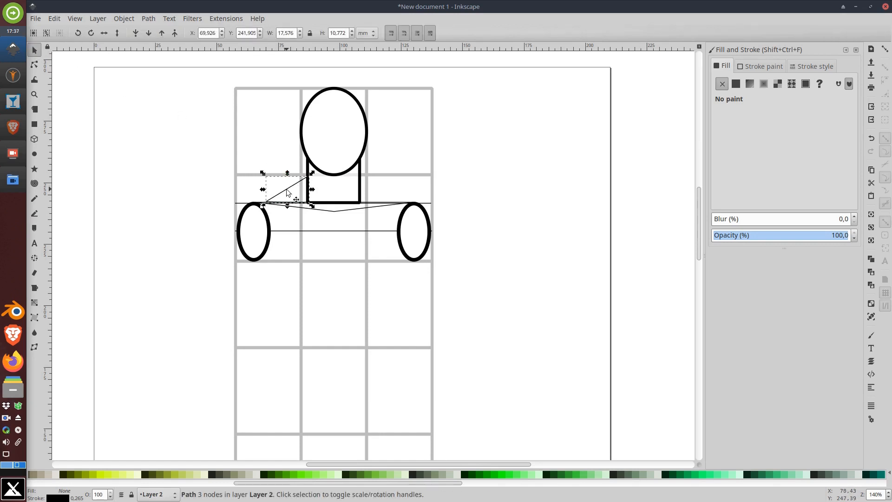
{"action": "left_click_drag", "start_coordinate": [287, 193], "coordinate": [391, 166]}
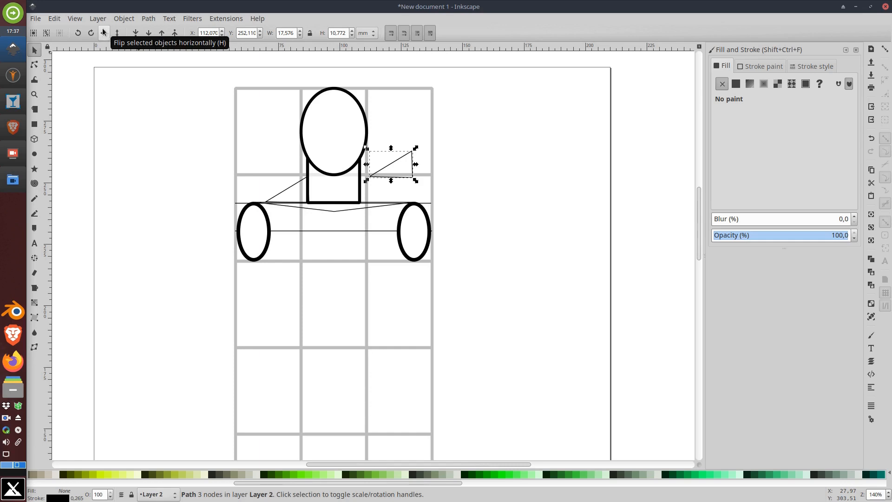
{"action": "left_click", "coordinate": [104, 33]}
{"action": "left_click", "coordinate": [105, 33]}
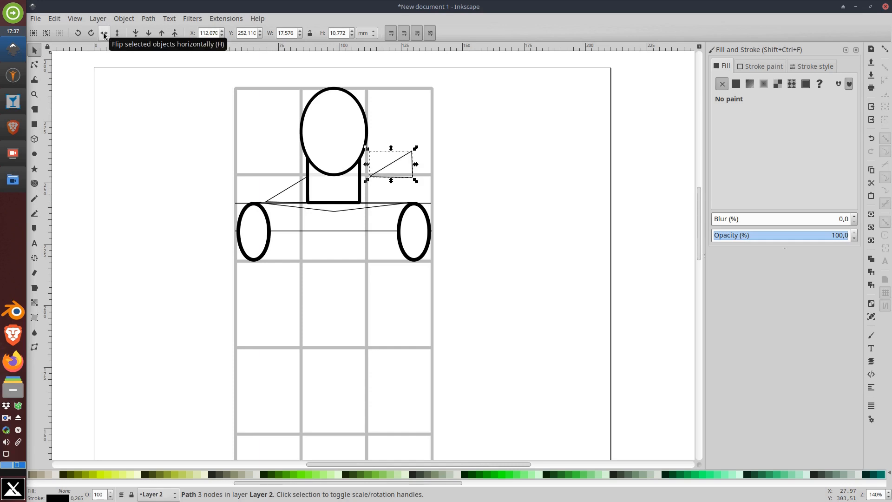
{"action": "left_click", "coordinate": [104, 33]}
{"action": "left_click", "coordinate": [105, 33]}
{"action": "left_click", "coordinate": [105, 33]}
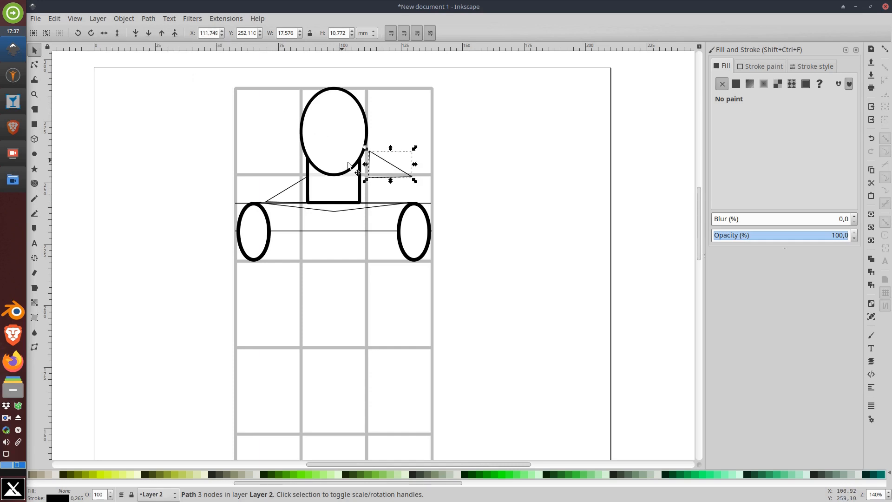
{"action": "left_click_drag", "start_coordinate": [375, 154], "coordinate": [365, 180]}
{"action": "left_click", "coordinate": [476, 181]}
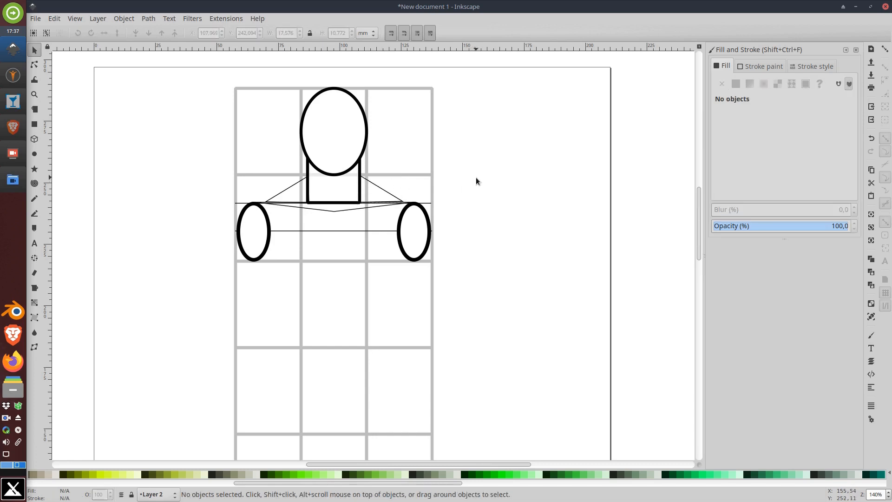
Draw a closed five-point chest shape about 25.4 × 23 mm from the left shoulder ellipse's inner edge to just short of the body's centre.
{"action": "scroll", "coordinate": [501, 209], "scroll_direction": "down", "scroll_amount": 2}
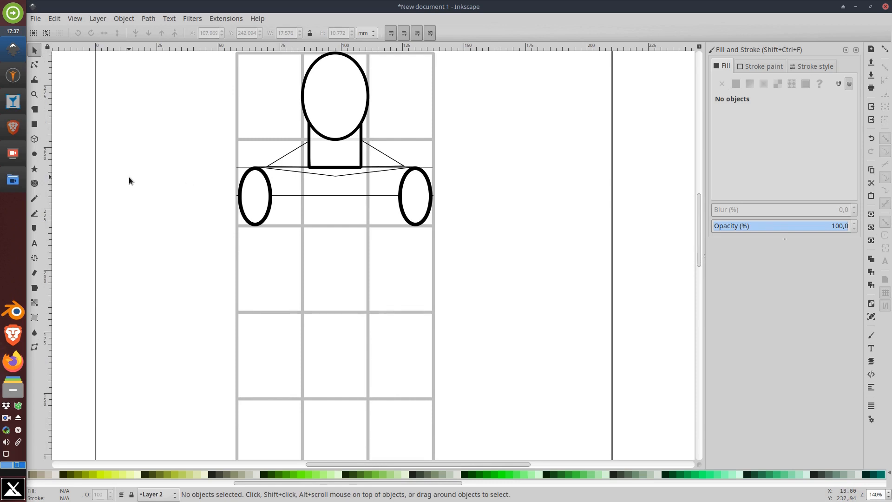
{"action": "left_click", "coordinate": [35, 216]}
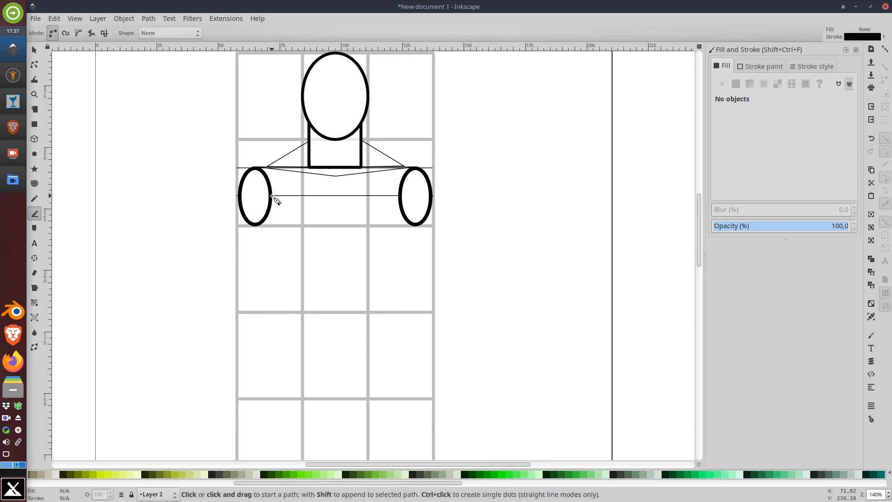
{"action": "left_click", "coordinate": [272, 197]}
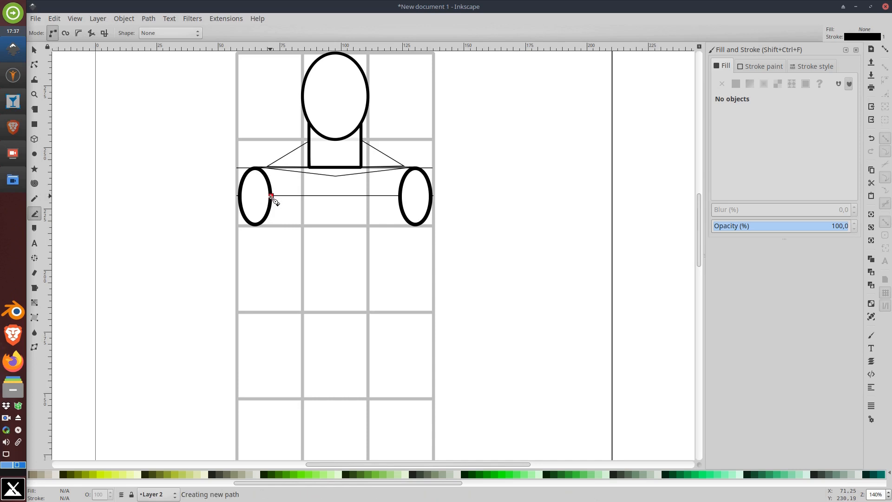
{"action": "left_click", "coordinate": [286, 226]}
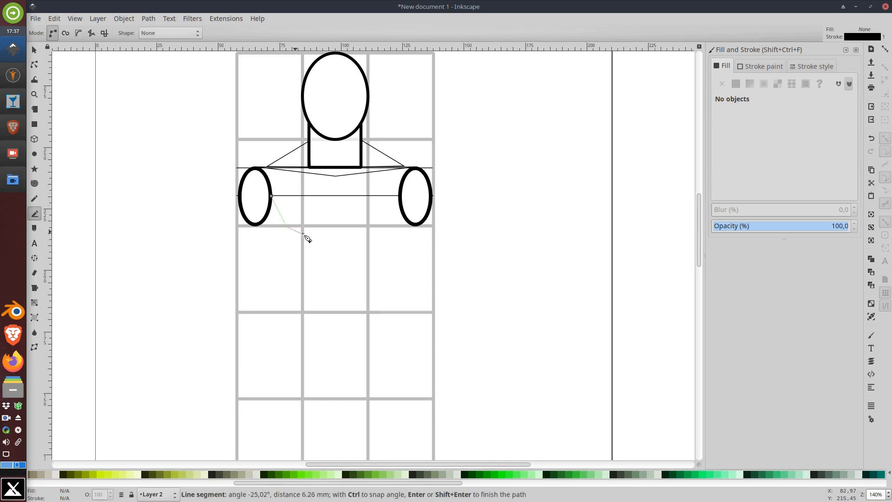
{"action": "left_click", "coordinate": [333, 232]}
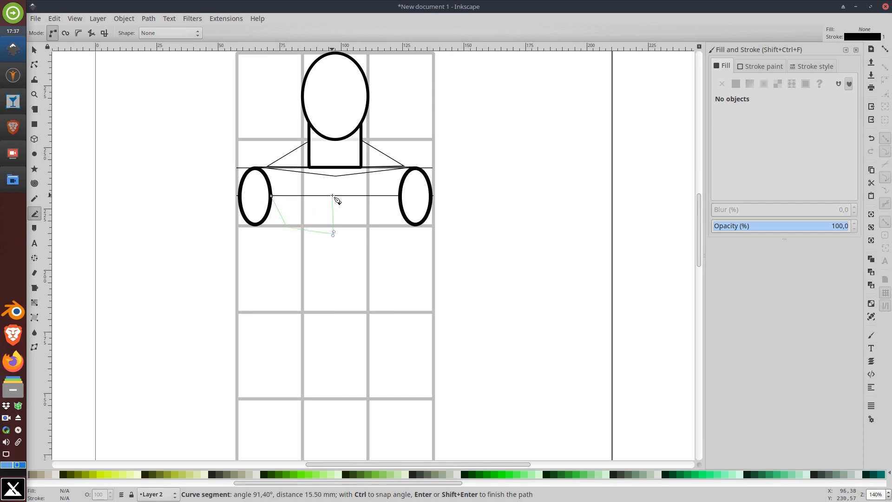
{"action": "left_click", "coordinate": [333, 196]}
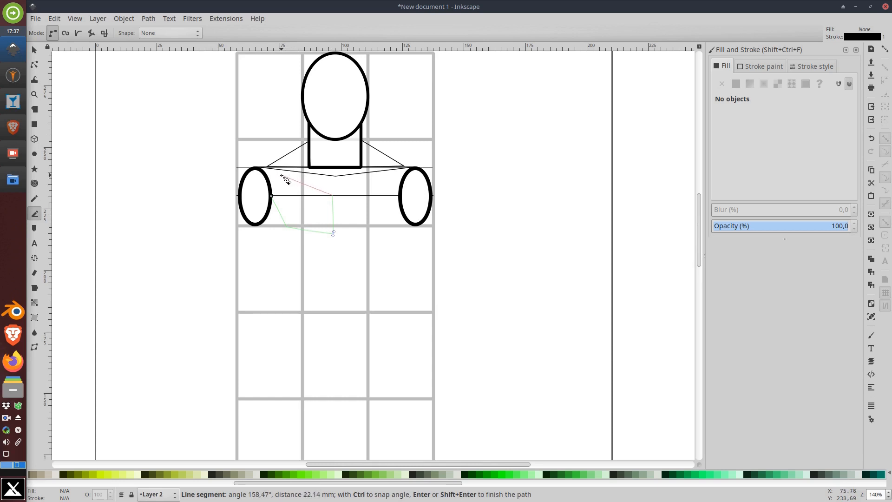
{"action": "left_click", "coordinate": [291, 177]}
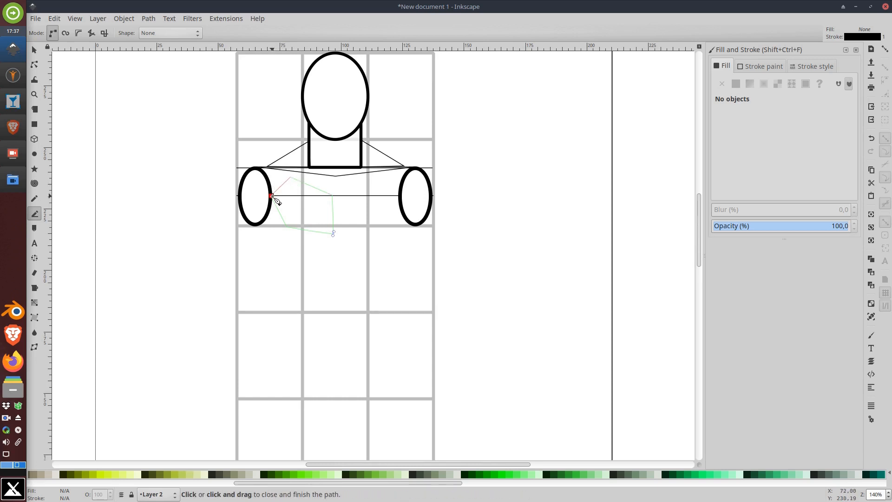
{"action": "left_click", "coordinate": [272, 196]}
{"action": "left_click", "coordinate": [34, 50]}
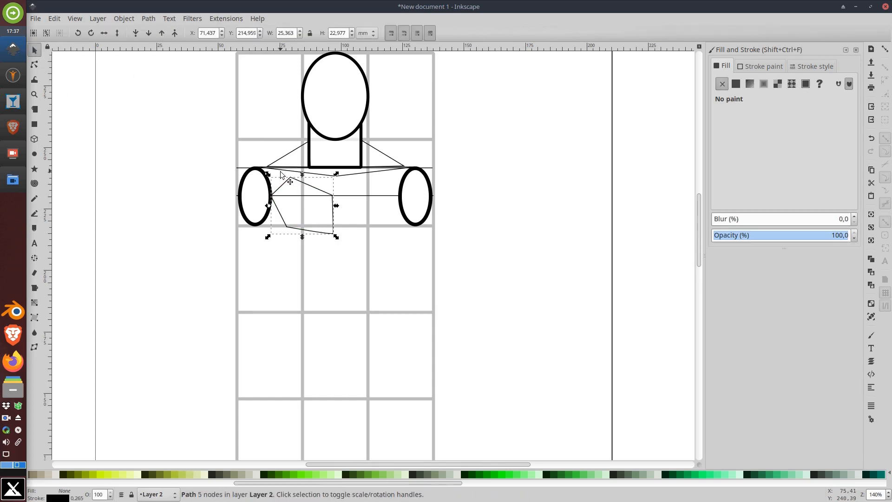
Duplicate the left chest shape, flip the copy horizontally and place it against the right shoulder ellipse.
{"action": "key", "text": "ctrl+d"}
{"action": "left_click_drag", "start_coordinate": [278, 185], "coordinate": [355, 190]}
{"action": "left_click", "coordinate": [104, 32]}
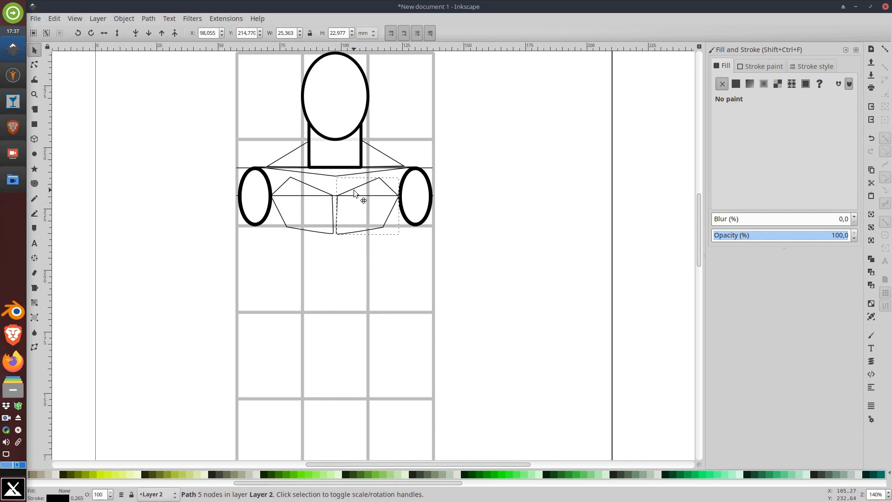
{"action": "left_click", "coordinate": [354, 190]}
{"action": "left_click", "coordinate": [482, 158]}
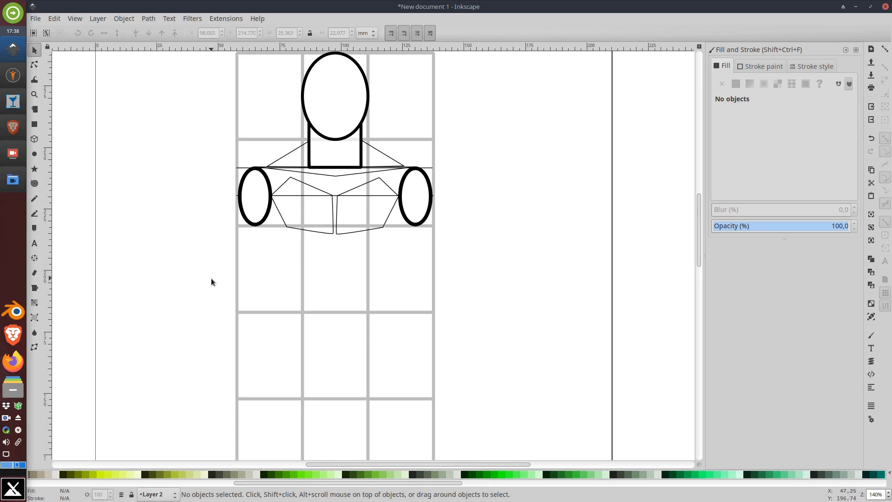
Draw a closed six-point torso outline from the chest's outer corners, narrowing at the third grid row's lower line and widening to the fourth's.
{"action": "scroll", "coordinate": [195, 279], "scroll_direction": "left", "scroll_amount": 15}
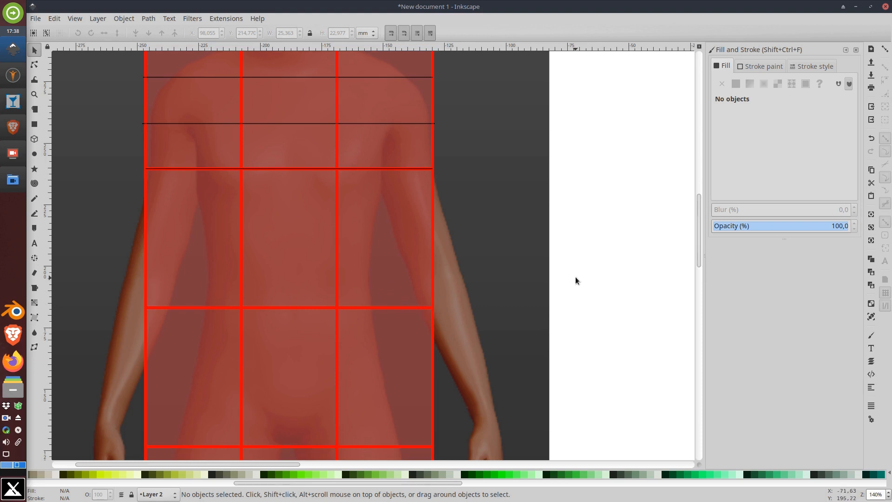
{"action": "left_click_drag", "start_coordinate": [604, 269], "coordinate": [246, 253]}
{"action": "mouse_move", "coordinate": [502, 303]}
{"action": "left_mouse_down"}
{"action": "mouse_move", "coordinate": [337, 283]}
{"action": "mouse_move", "coordinate": [472, 283]}
{"action": "left_mouse_up"}
{"action": "left_click_drag", "start_coordinate": [539, 274], "coordinate": [407, 290]}
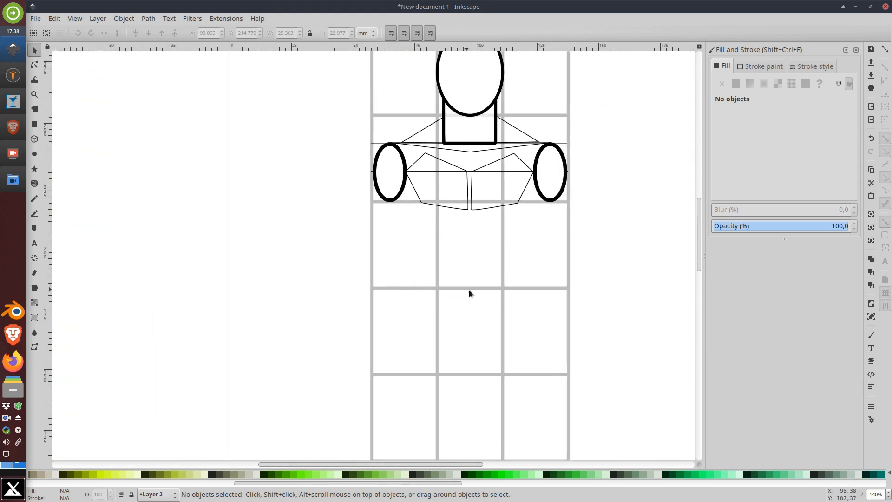
{"action": "left_click", "coordinate": [34, 213]}
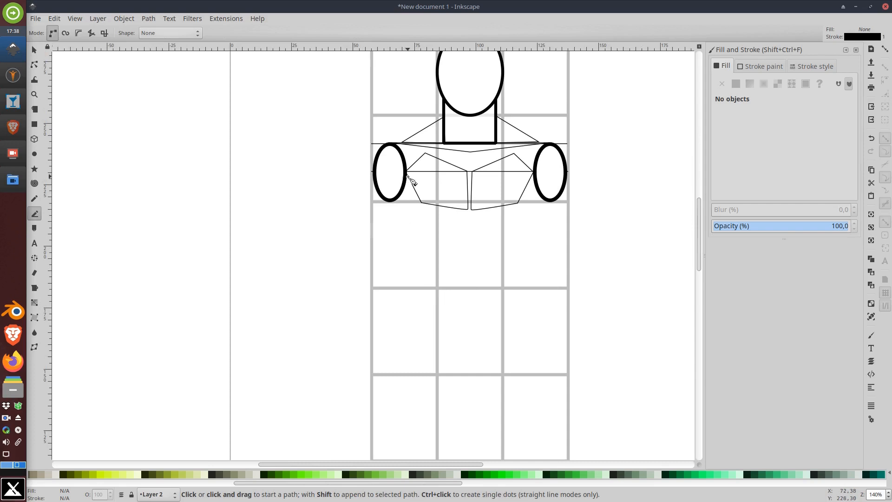
{"action": "left_click", "coordinate": [407, 172]}
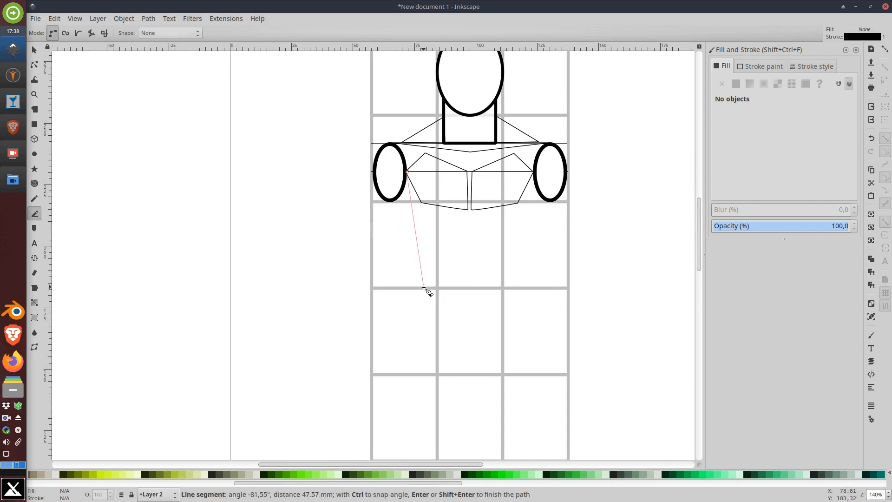
{"action": "left_click", "coordinate": [423, 288]}
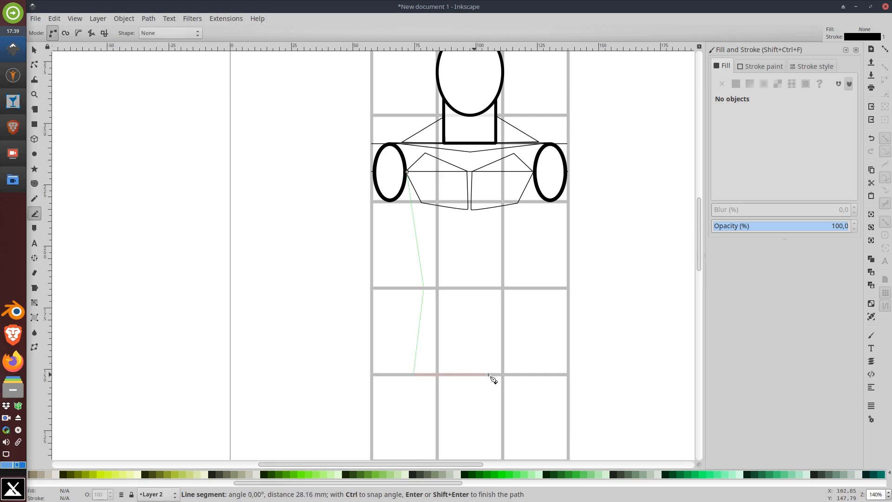
{"action": "left_click", "coordinate": [527, 374]}
{"action": "left_click", "coordinate": [517, 288]}
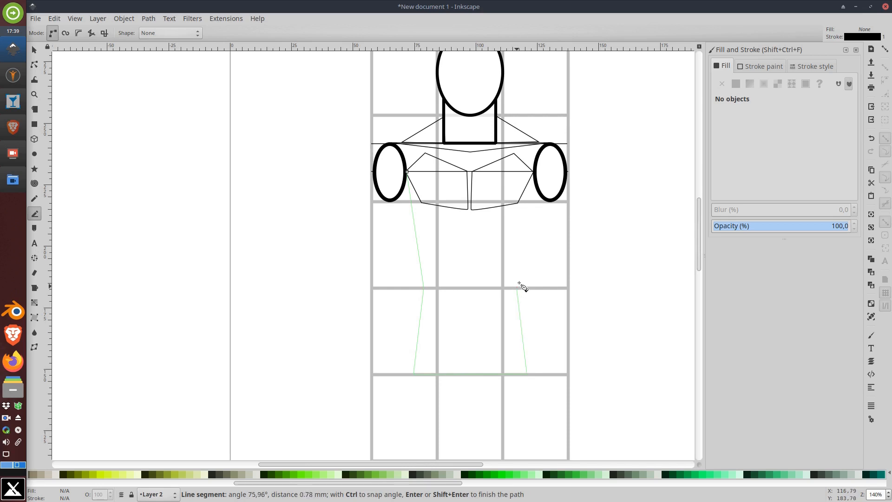
{"action": "left_click", "coordinate": [534, 173]}
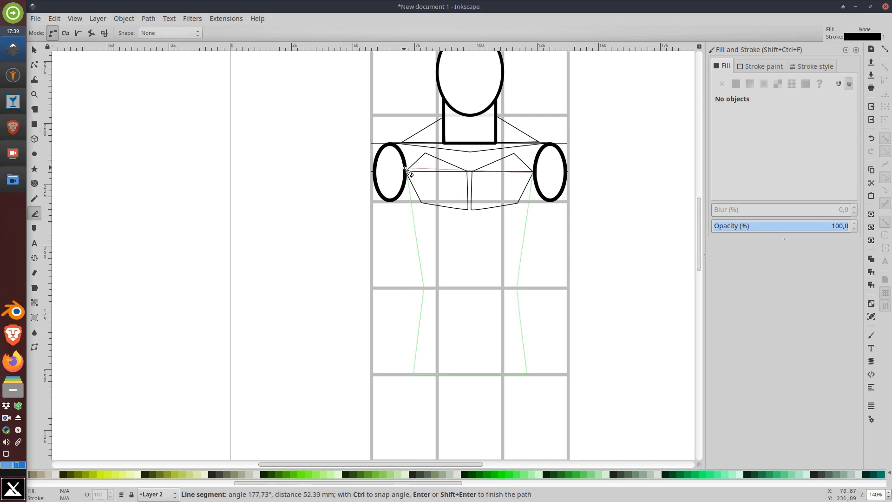
{"action": "left_click", "coordinate": [407, 172]}
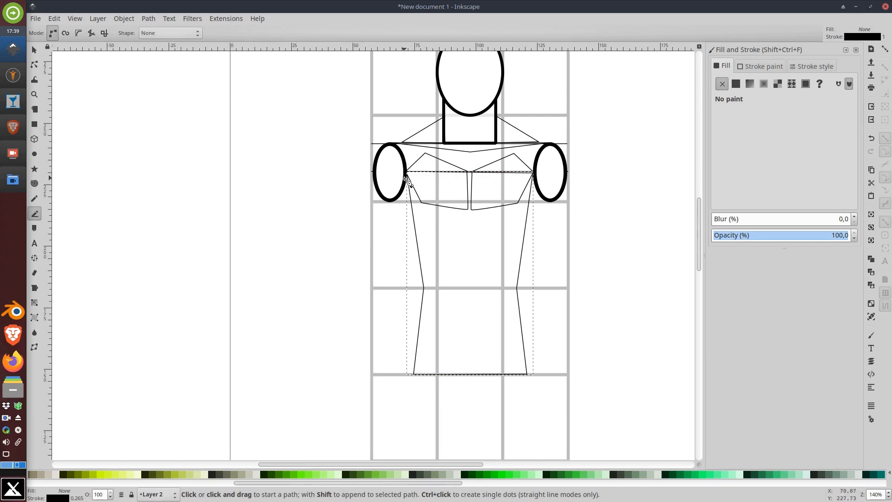
Draw a vertical guide line about 82.8 mm long below the left chest corner and shift the torso's lower-left corner slightly outward toward it.
{"action": "left_click", "coordinate": [407, 172]}
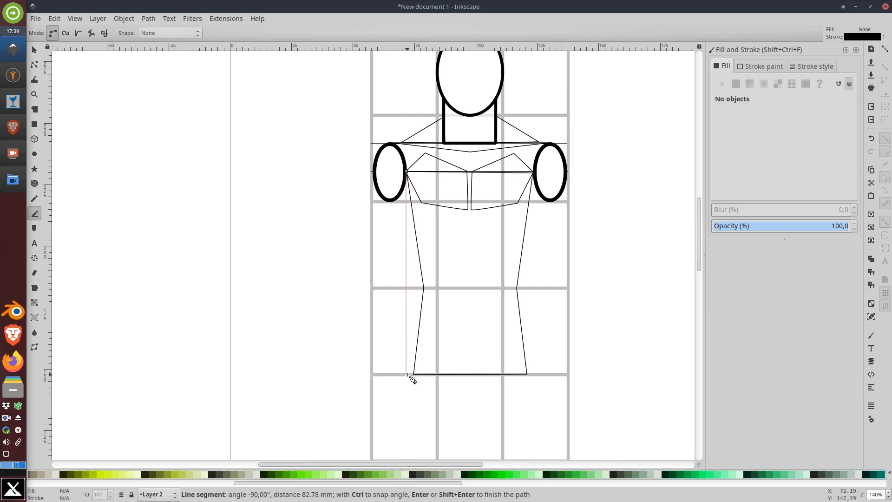
{"action": "double_click", "coordinate": [408, 374]}
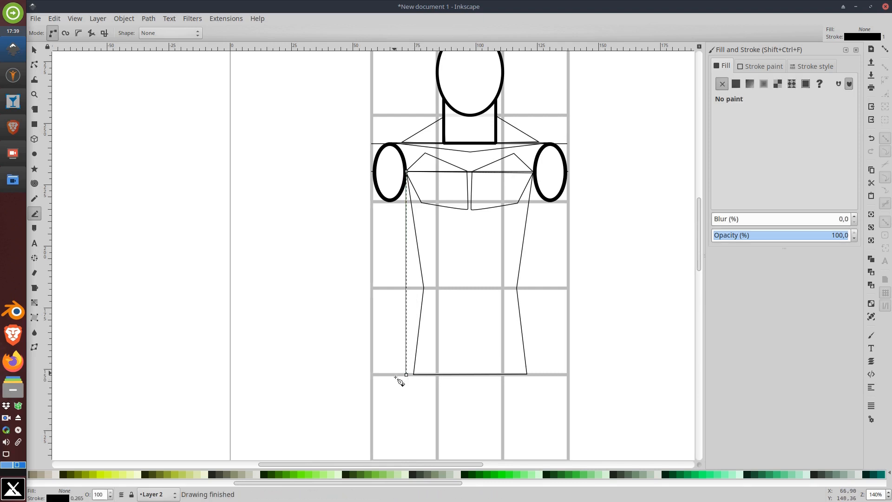
{"action": "left_click", "coordinate": [34, 50]}
{"action": "double_click", "coordinate": [415, 363]}
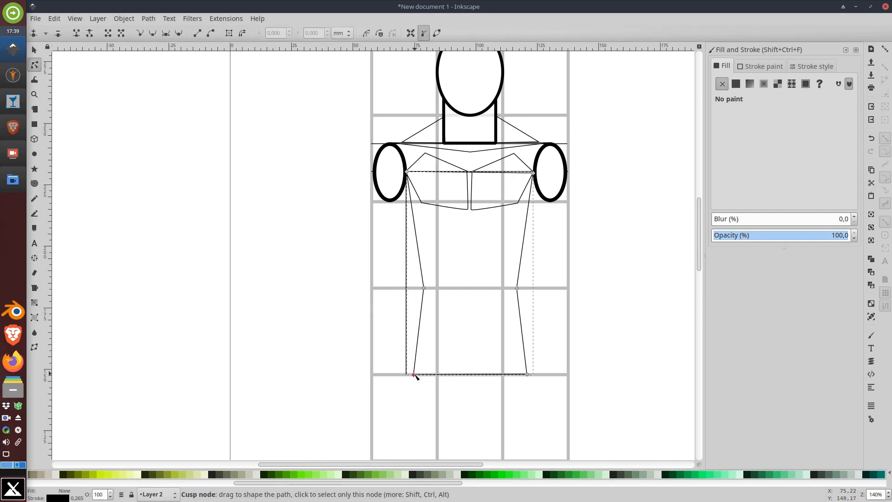
{"action": "left_click_drag", "start_coordinate": [409, 383], "coordinate": [430, 363]}
{"action": "key", "text": "Left"}
{"action": "key", "text": "Left"}
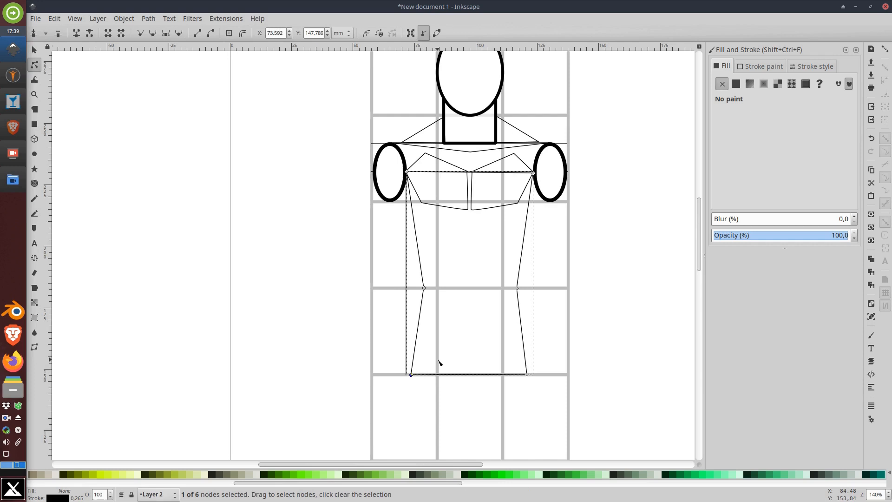
{"action": "key", "text": "s"}
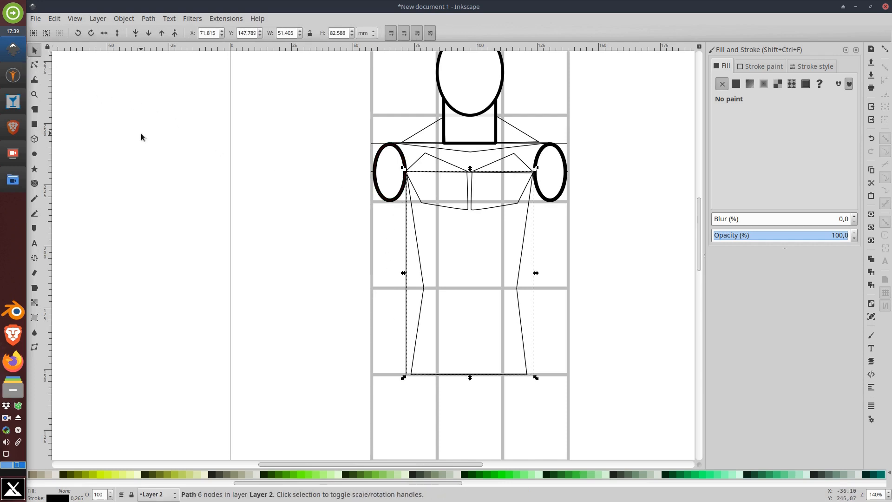
Move the vertical guide line to the torso's right side and shift the torso's lower-right corner slightly outward toward it.
{"action": "left_click", "coordinate": [141, 136]}
{"action": "left_click_drag", "start_coordinate": [409, 231], "coordinate": [536, 230]}
{"action": "left_click", "coordinate": [521, 346]}
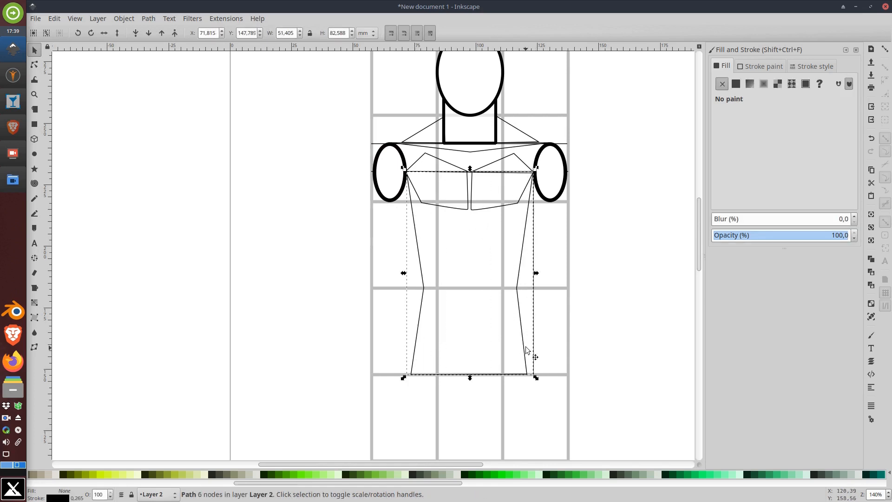
{"action": "key", "text": "n"}
{"action": "left_click_drag", "start_coordinate": [523, 368], "coordinate": [552, 404]}
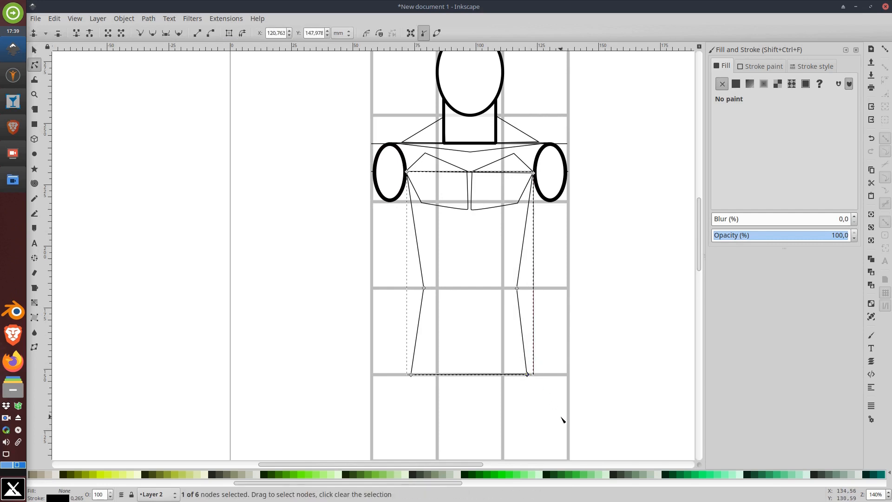
{"action": "key", "text": "Right"}
{"action": "key", "text": "Right"}
{"action": "key", "text": "Right"}
Delete the vertical guide line beside the torso's right edge.
{"action": "left_click", "coordinate": [34, 50]}
{"action": "key", "text": "Escape"}
{"action": "left_click", "coordinate": [534, 272]}
{"action": "key", "text": "Delete"}
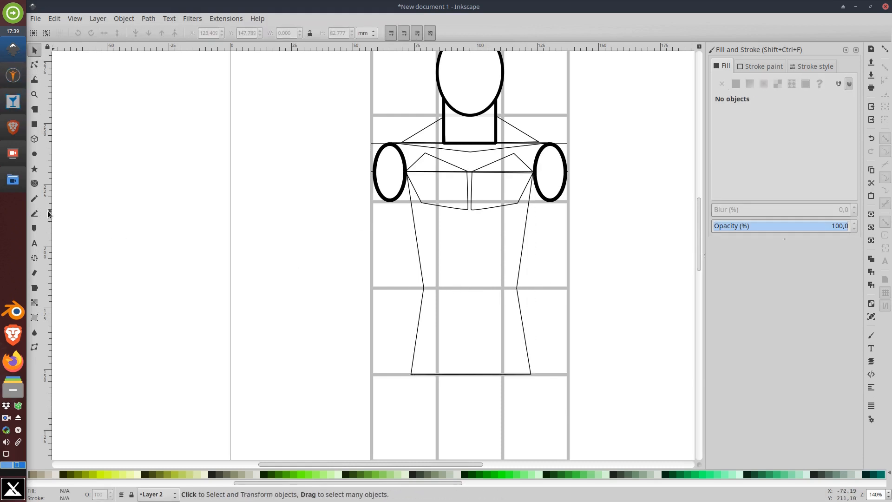
Draw a small navel ellipse about 6 × 2.8 mm at the torso's centre, just below the waist grid line.
{"action": "left_click", "coordinate": [34, 154]}
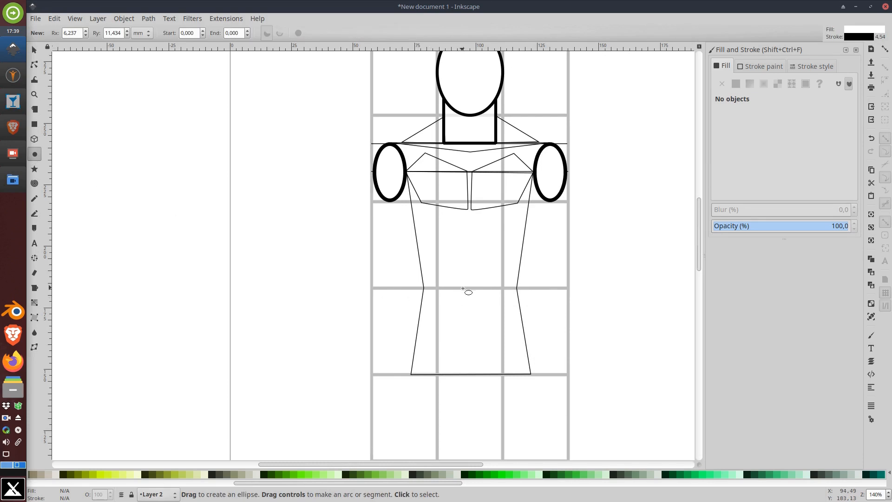
{"action": "left_click_drag", "start_coordinate": [463, 288], "coordinate": [478, 294]}
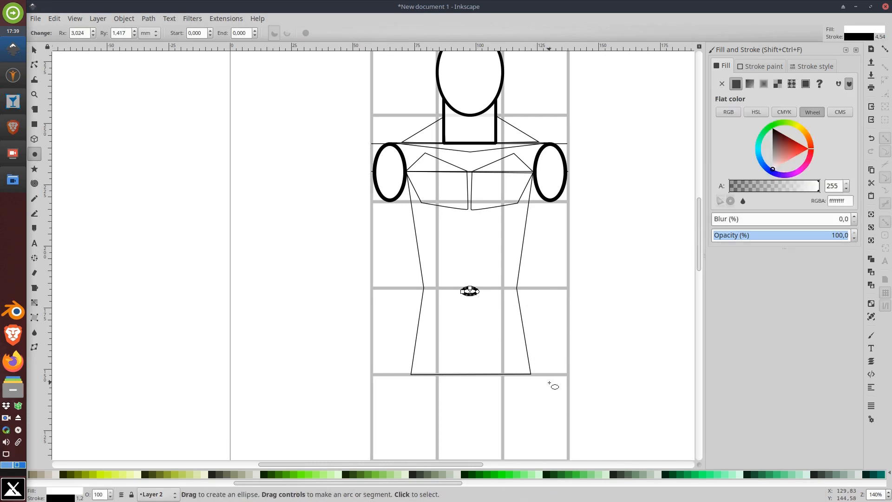
{"action": "left_click_drag", "start_coordinate": [543, 377], "coordinate": [526, 259]}
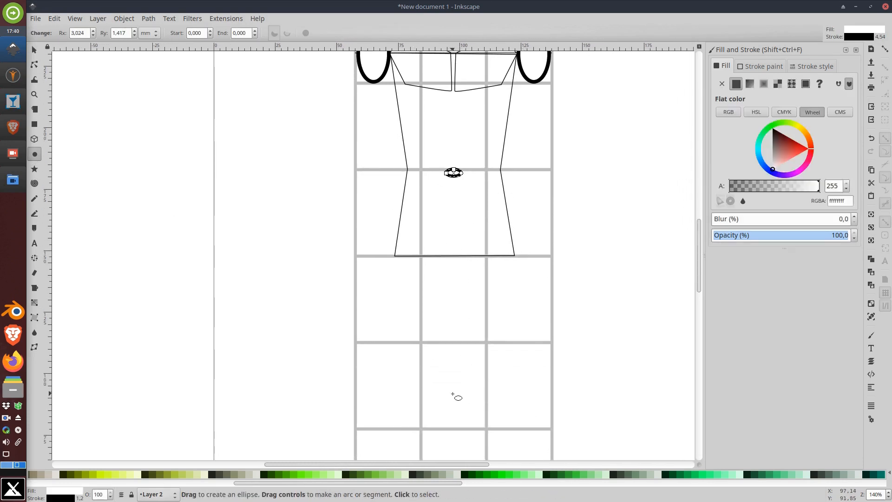
{"action": "left_click", "coordinate": [33, 49]}
{"action": "left_click", "coordinate": [169, 152]}
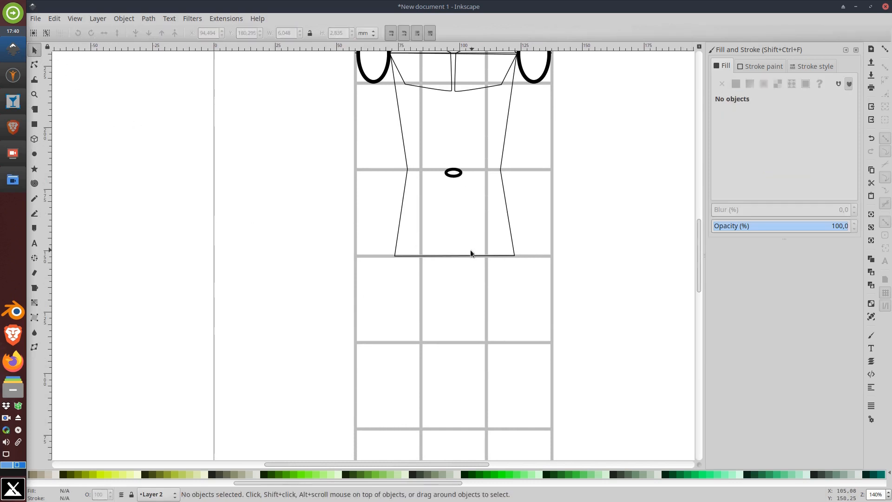
Draw the left thigh as a closed straight-sided outline about 23.5 × 89.3 mm, from the torso's base centre around the hip to the sixth-head grid line.
{"action": "scroll", "coordinate": [462, 300], "scroll_direction": "left", "scroll_amount": 10}
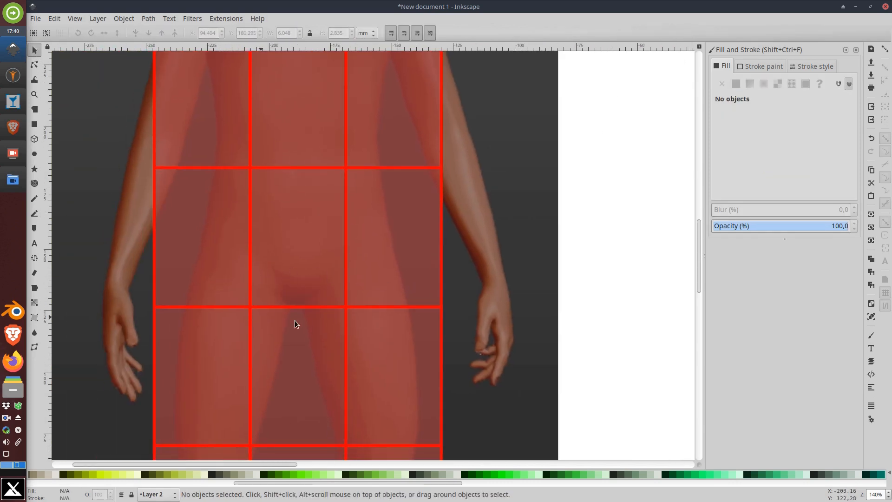
{"action": "scroll", "coordinate": [565, 321], "scroll_direction": "right", "scroll_amount": 11}
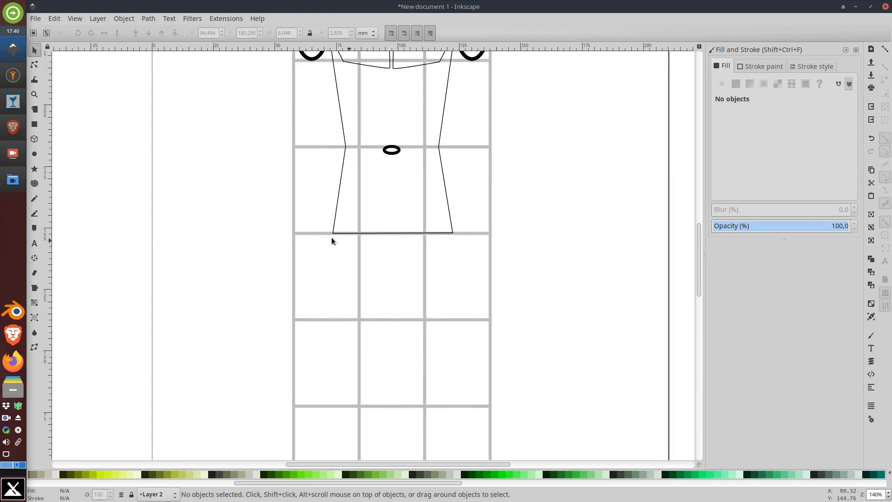
{"action": "left_click", "coordinate": [35, 214]}
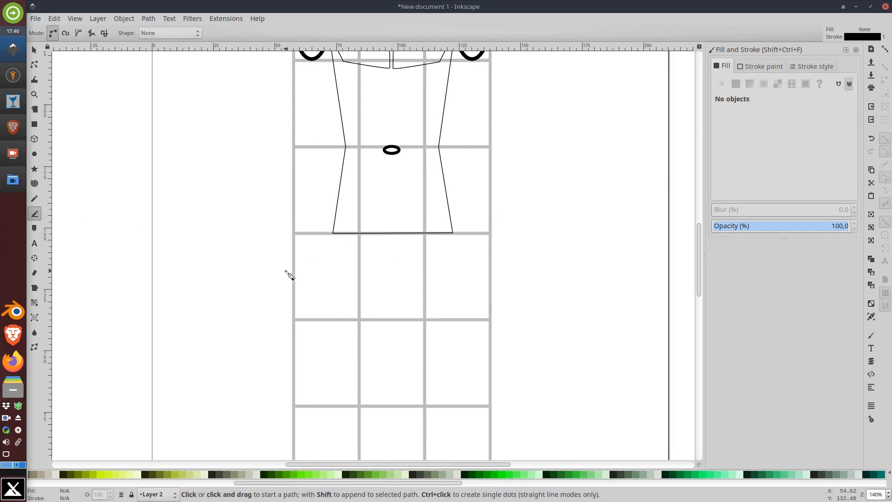
{"action": "scroll", "coordinate": [270, 265], "scroll_direction": "down", "scroll_amount": 2}
{"action": "left_click_drag", "start_coordinate": [149, 287], "coordinate": [387, 267]}
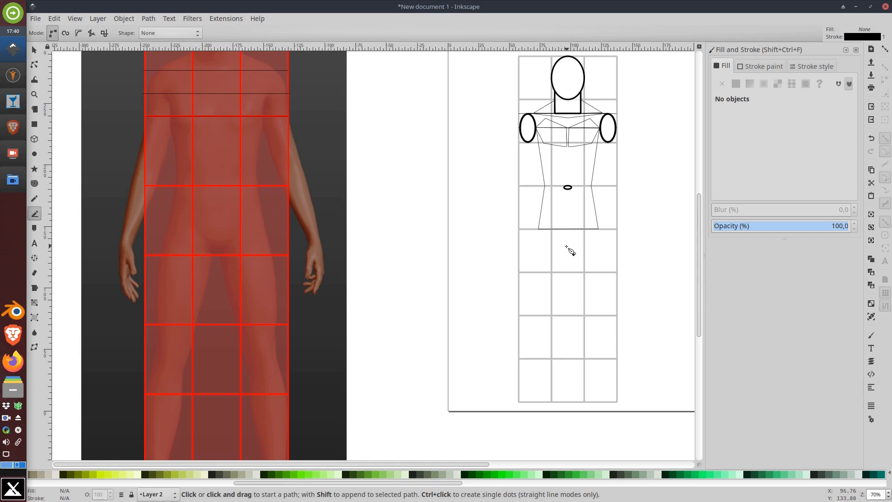
{"action": "left_click_drag", "start_coordinate": [567, 247], "coordinate": [464, 260]}
{"action": "scroll", "coordinate": [463, 242], "scroll_direction": "up", "scroll_amount": 1}
{"action": "left_click", "coordinate": [463, 240]}
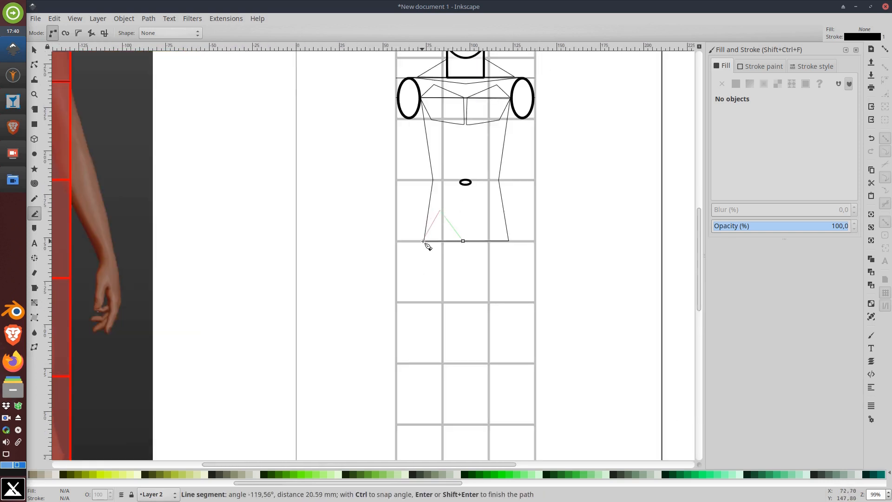
{"action": "left_click", "coordinate": [429, 209]}
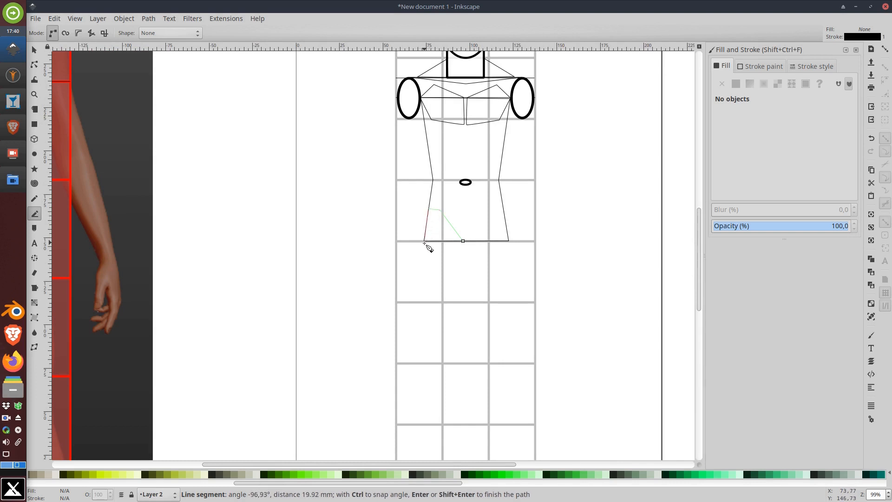
{"action": "left_click", "coordinate": [422, 278]}
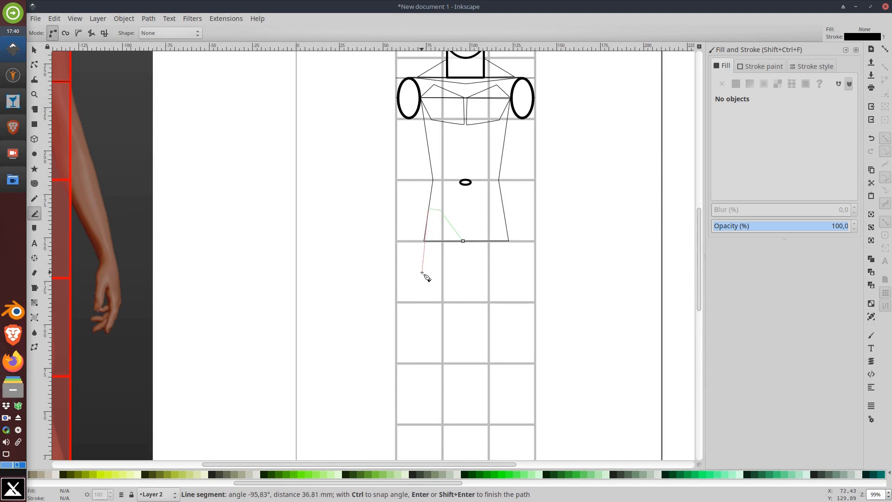
{"action": "left_click", "coordinate": [423, 325]}
{"action": "left_click", "coordinate": [427, 358]}
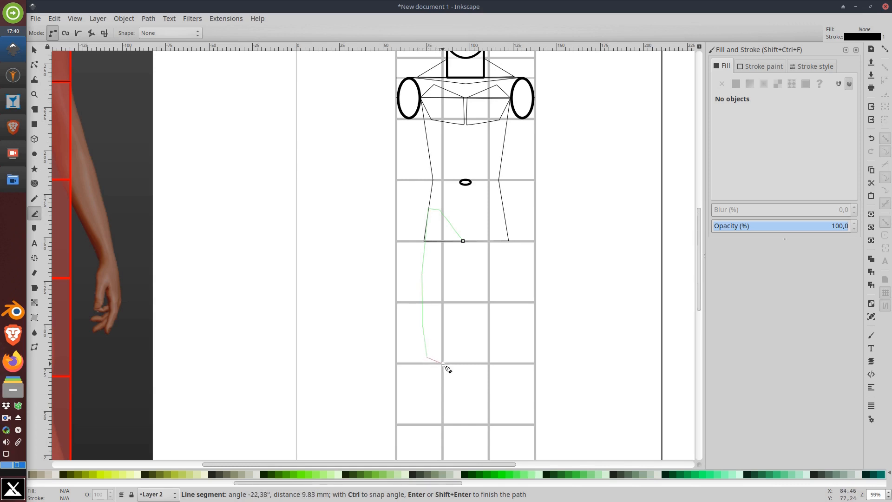
{"action": "left_click", "coordinate": [442, 363]}
{"action": "left_click", "coordinate": [461, 350]}
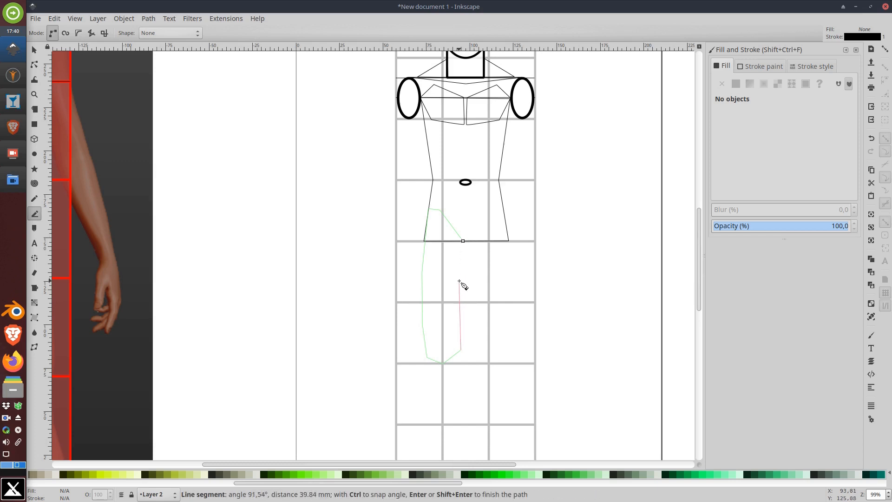
{"action": "left_click", "coordinate": [459, 281]}
{"action": "left_click", "coordinate": [463, 241]}
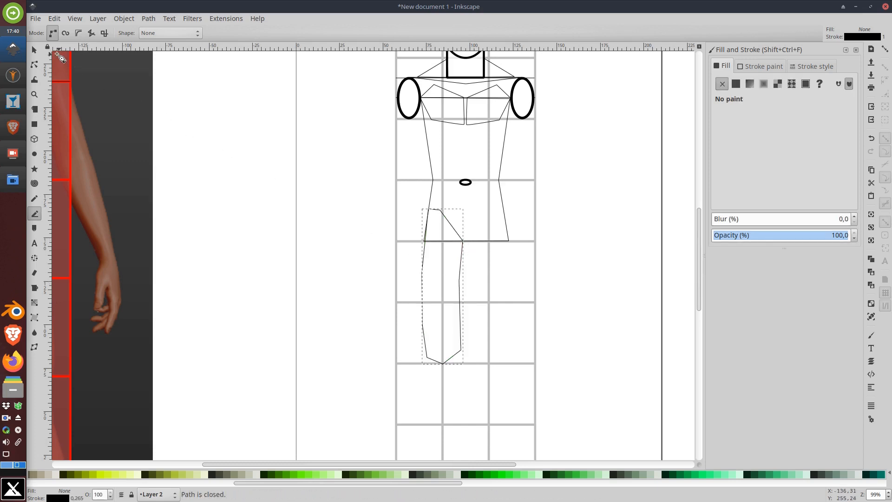
Draw a knee ellipse about 12.6 × 14.2 mm inside the lower end of the left thigh.
{"action": "left_click", "coordinate": [34, 50]}
{"action": "scroll", "coordinate": [401, 264], "scroll_direction": "down", "scroll_amount": 4}
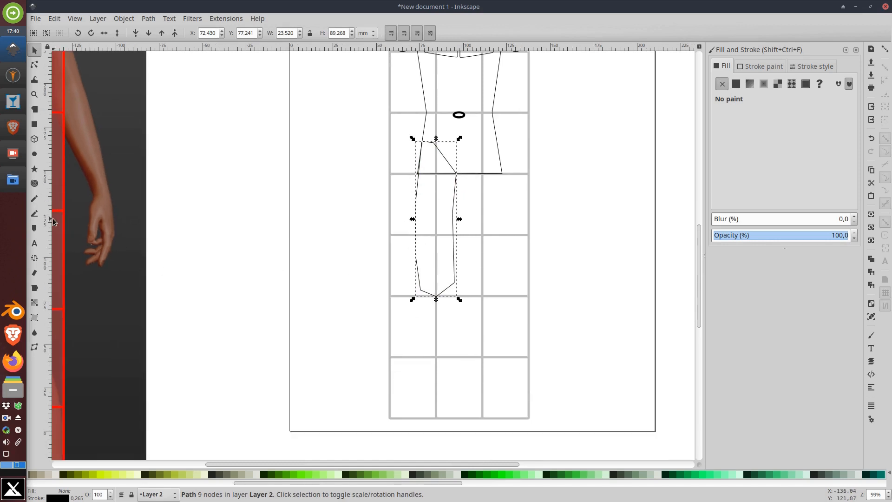
{"action": "left_click", "coordinate": [35, 154]}
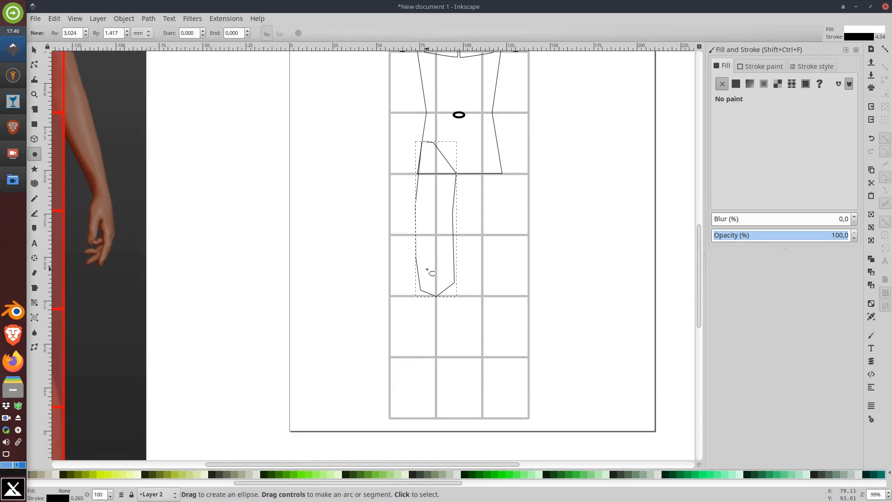
{"action": "left_click_drag", "start_coordinate": [428, 270], "coordinate": [444, 294]}
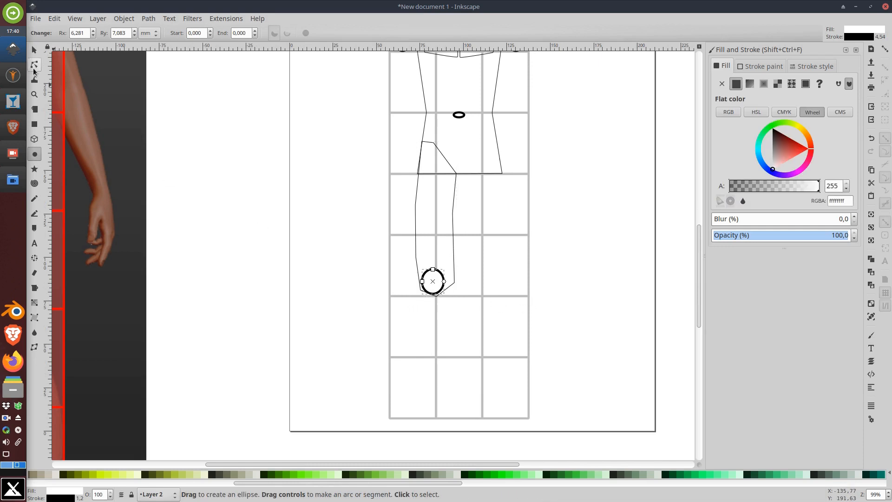
Duplicate the left thigh with its knee ellipse, flip the copy horizontally and place it level on the right side with a narrow gap between the thighs.
{"action": "left_click", "coordinate": [34, 50]}
{"action": "left_click", "coordinate": [367, 326]}
{"action": "left_click_drag", "start_coordinate": [367, 325], "coordinate": [472, 126]}
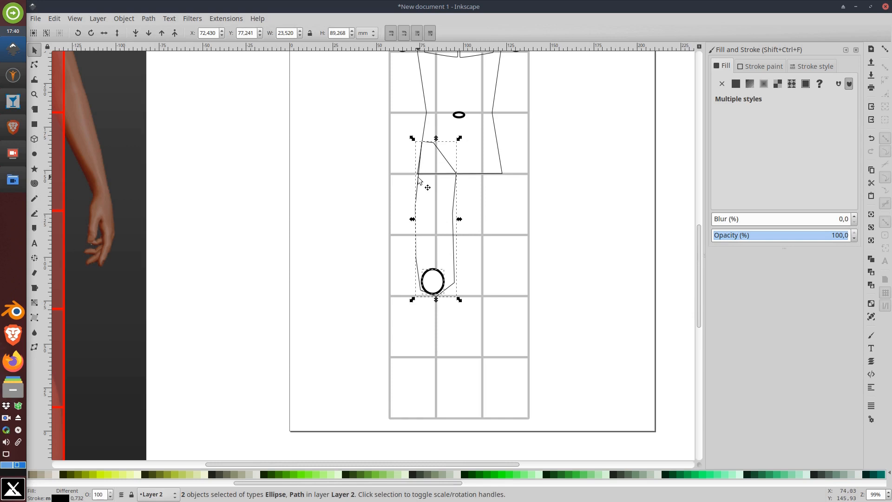
{"action": "key", "text": "ctrl+d"}
{"action": "left_click_drag", "start_coordinate": [419, 180], "coordinate": [489, 183]}
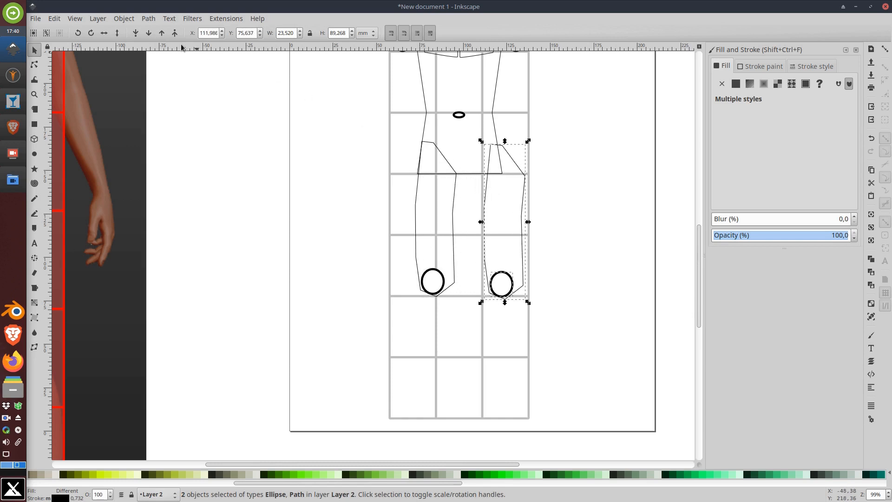
{"action": "left_click", "coordinate": [104, 33]}
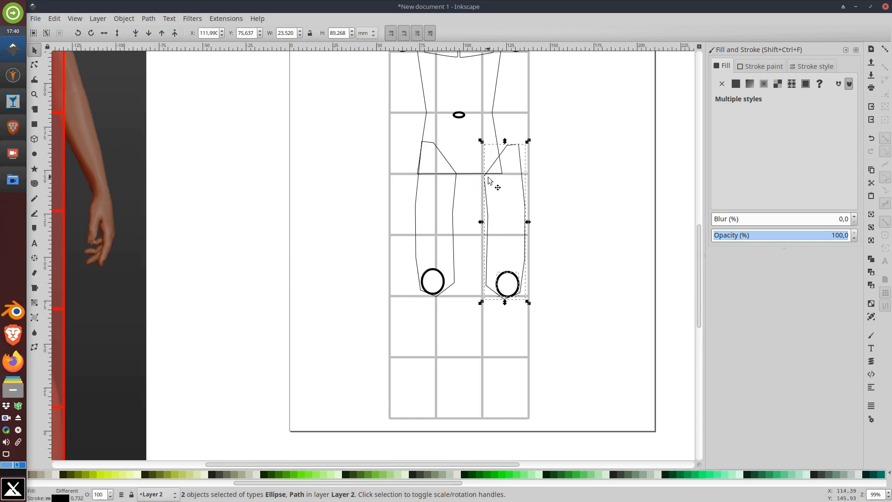
{"action": "left_click_drag", "start_coordinate": [485, 178], "coordinate": [462, 175]}
{"action": "left_click", "coordinate": [563, 185]}
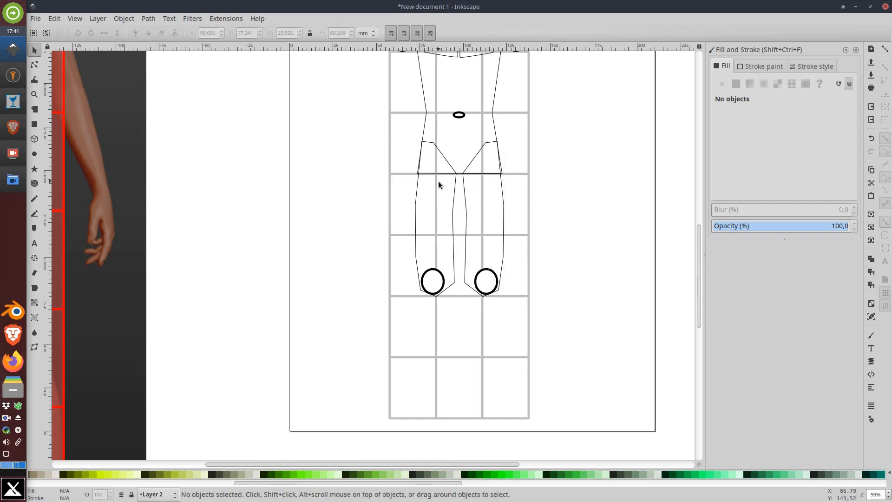
Shift the upper outer node of both thighs slightly outward and upward so the outlines continue the torso's sides.
{"action": "scroll", "coordinate": [425, 190], "scroll_direction": "up", "scroll_amount": 1, "text": "ctrl"}
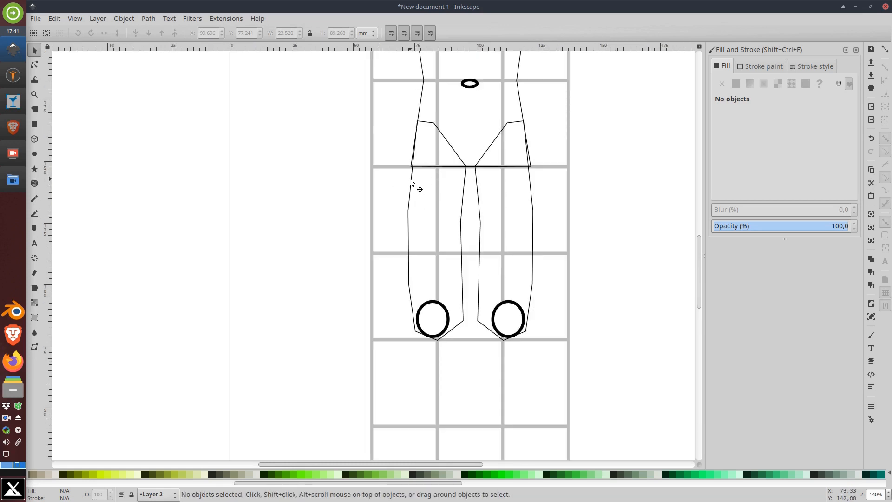
{"action": "double_click", "coordinate": [413, 185]}
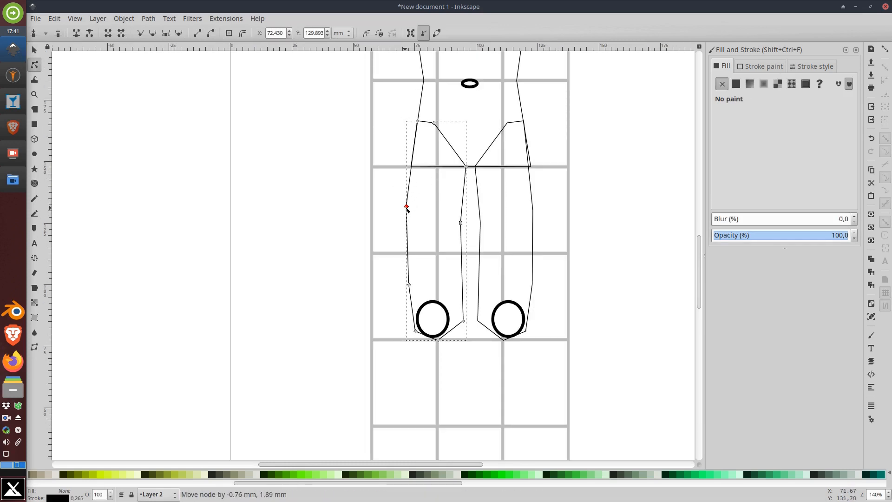
{"action": "left_click_drag", "start_coordinate": [408, 213], "coordinate": [406, 204]}
{"action": "left_click", "coordinate": [533, 207]}
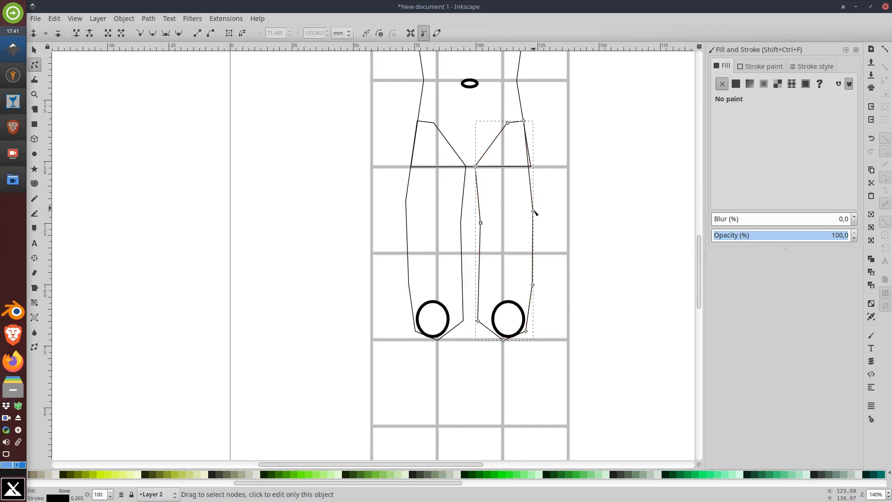
{"action": "left_click_drag", "start_coordinate": [533, 212], "coordinate": [537, 205]}
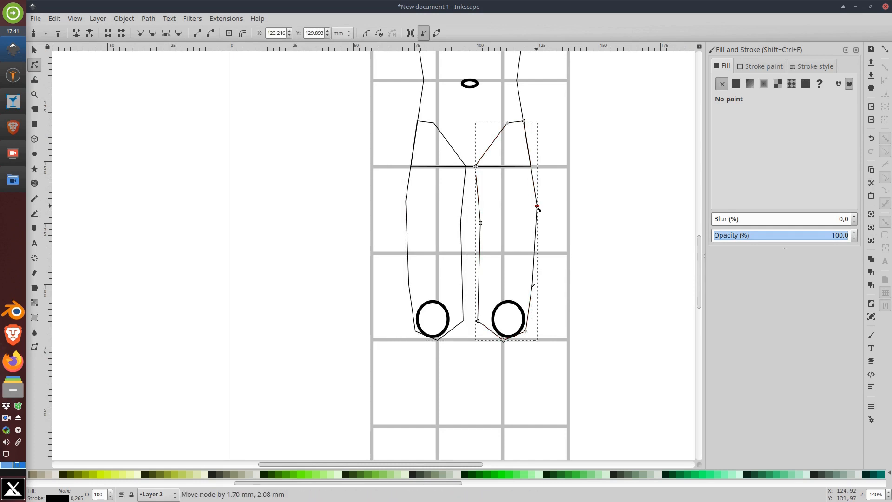
{"action": "left_click", "coordinate": [34, 51]}
{"action": "left_click", "coordinate": [398, 241]}
Move the lower inner node of both thighs outward toward the knee ellipses and slightly upward, narrowing the knees.
{"action": "scroll", "coordinate": [401, 244], "scroll_direction": "down", "scroll_amount": 1, "text": "ctrl"}
{"action": "scroll", "coordinate": [470, 245], "scroll_direction": "down", "scroll_amount": 3}
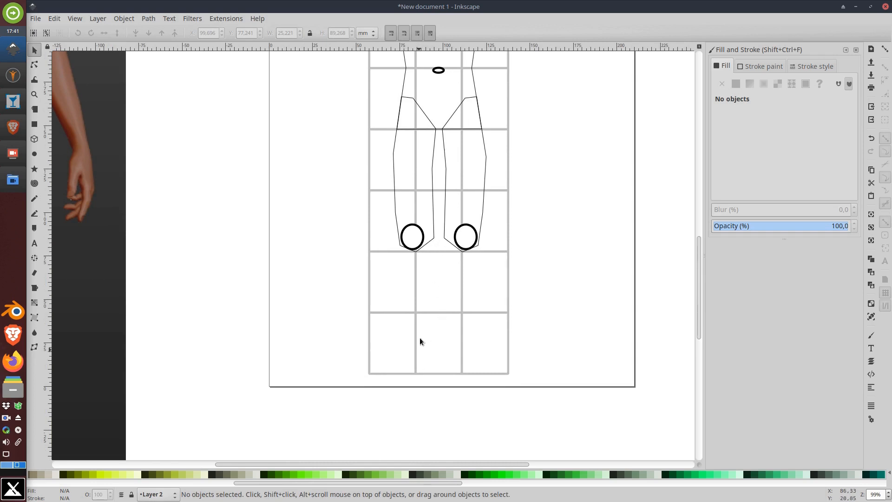
{"action": "double_click", "coordinate": [431, 241]}
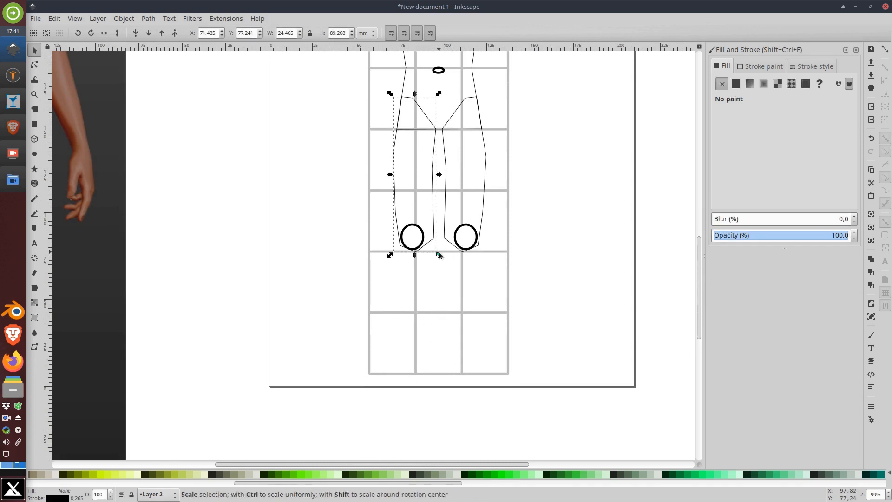
{"action": "scroll", "coordinate": [433, 238], "scroll_direction": "up", "scroll_amount": 2}
{"action": "left_click_drag", "start_coordinate": [435, 234], "coordinate": [464, 224]}
{"action": "left_click", "coordinate": [455, 233]}
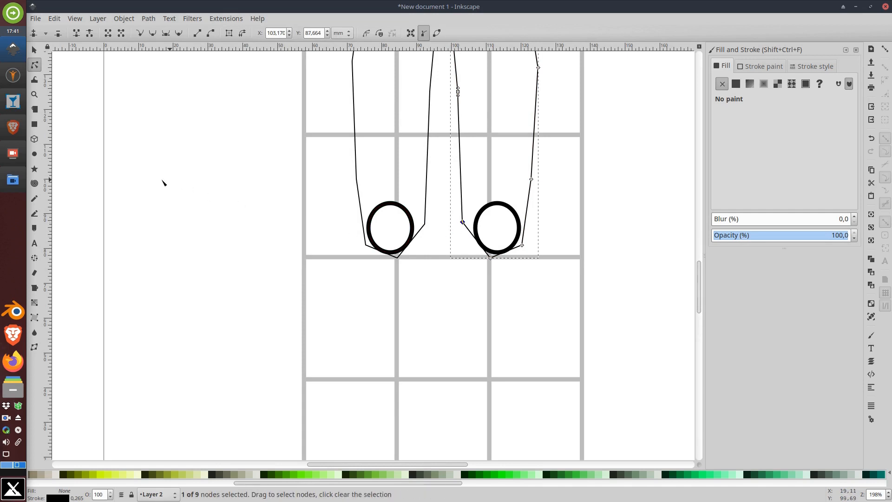
Draw the left lower leg and foot as one closed outline about 26.7 × 79 mm, from the knee ellipse to the grid's base with an outward-pointing foot.
{"action": "left_click", "coordinate": [34, 214]}
{"action": "scroll", "coordinate": [438, 275], "scroll_direction": "down", "scroll_amount": 5}
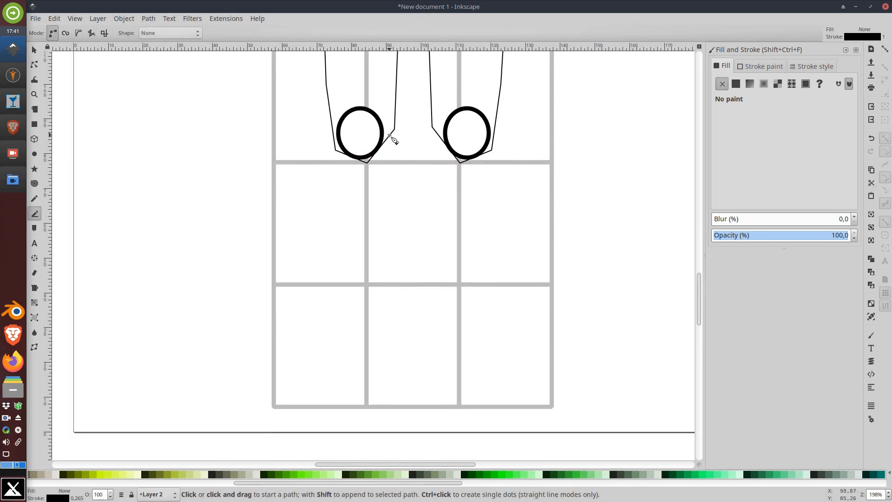
{"action": "left_click", "coordinate": [389, 135]}
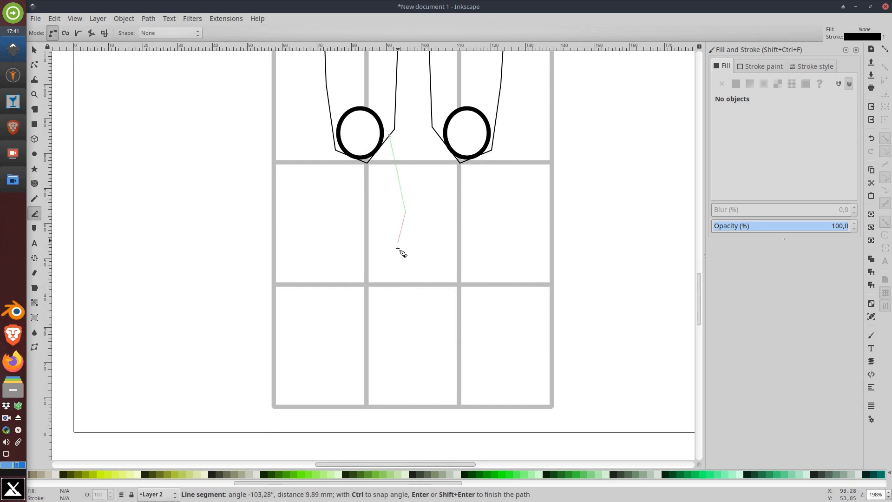
{"action": "left_click", "coordinate": [381, 319]}
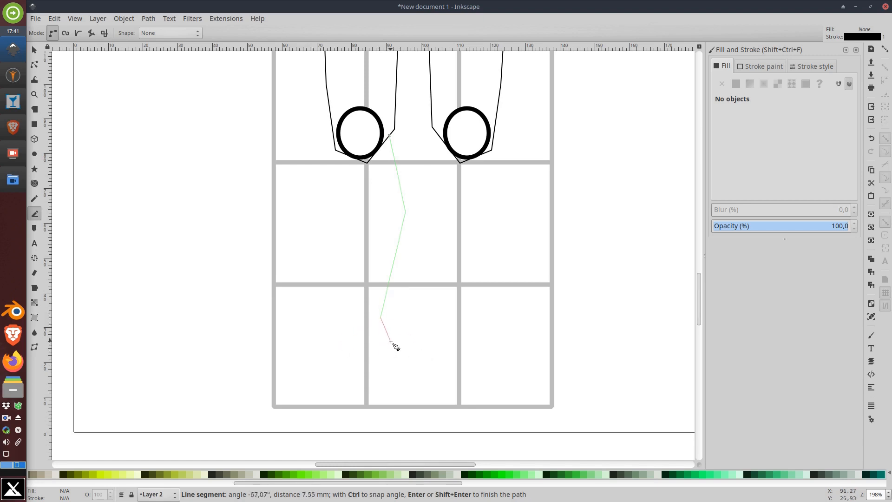
{"action": "left_click", "coordinate": [391, 344]}
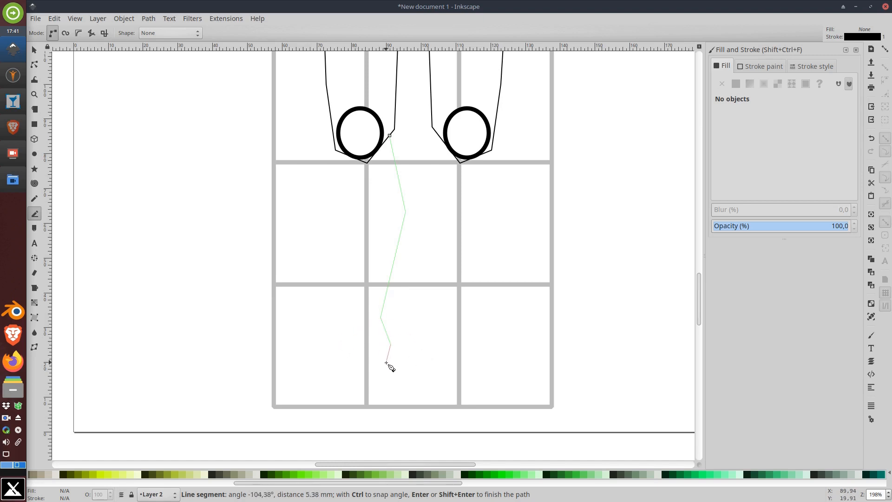
{"action": "left_click", "coordinate": [386, 362]}
{"action": "left_click", "coordinate": [395, 404]}
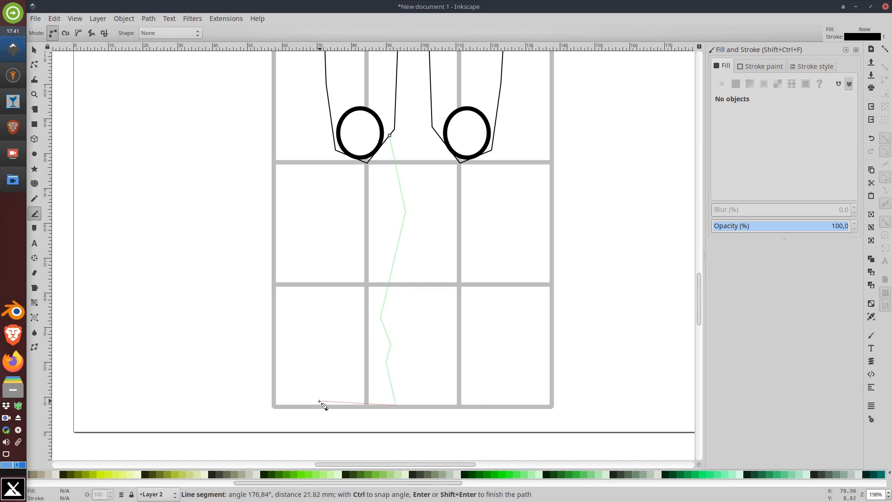
{"action": "left_click", "coordinate": [313, 405]}
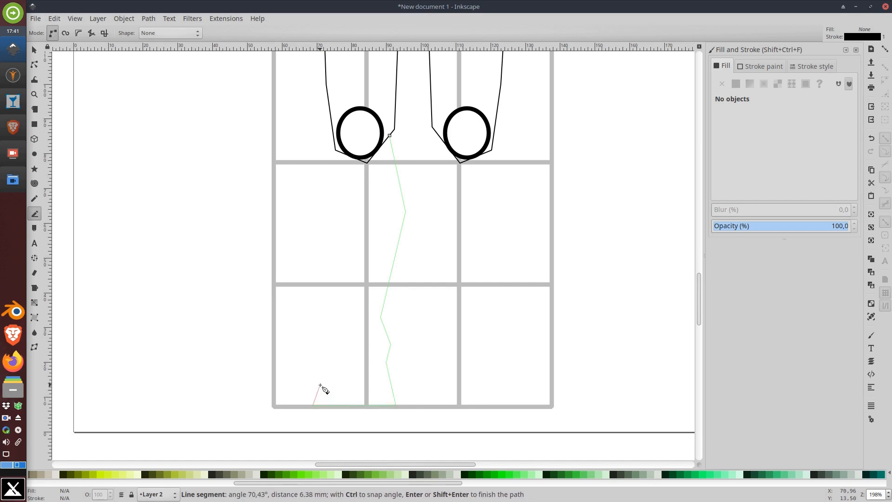
{"action": "left_click", "coordinate": [319, 386]}
{"action": "left_click", "coordinate": [347, 371]}
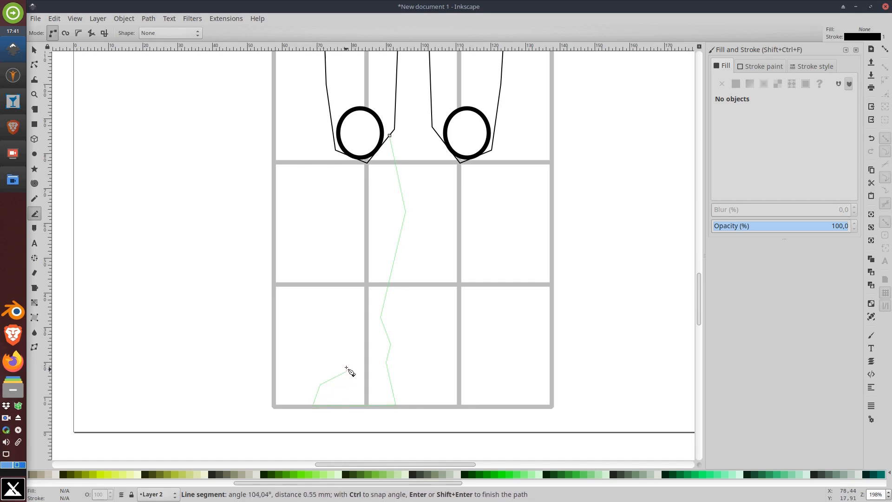
{"action": "left_click", "coordinate": [349, 338]}
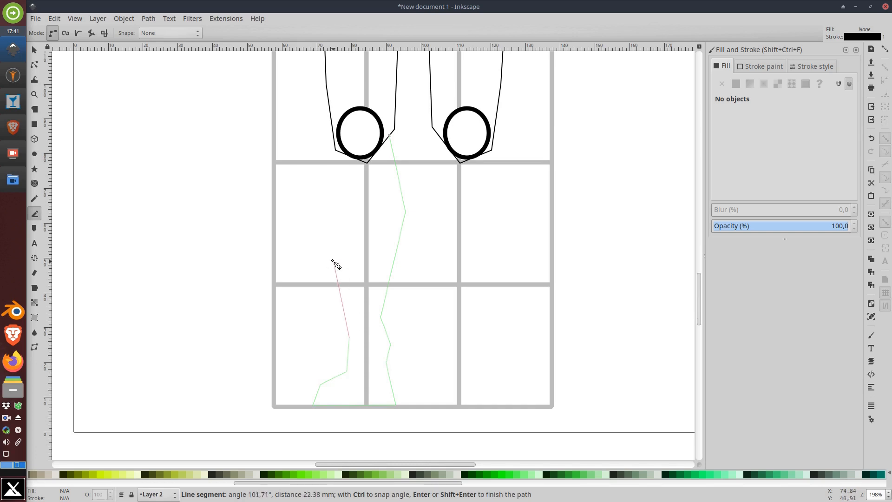
{"action": "left_click", "coordinate": [325, 190]}
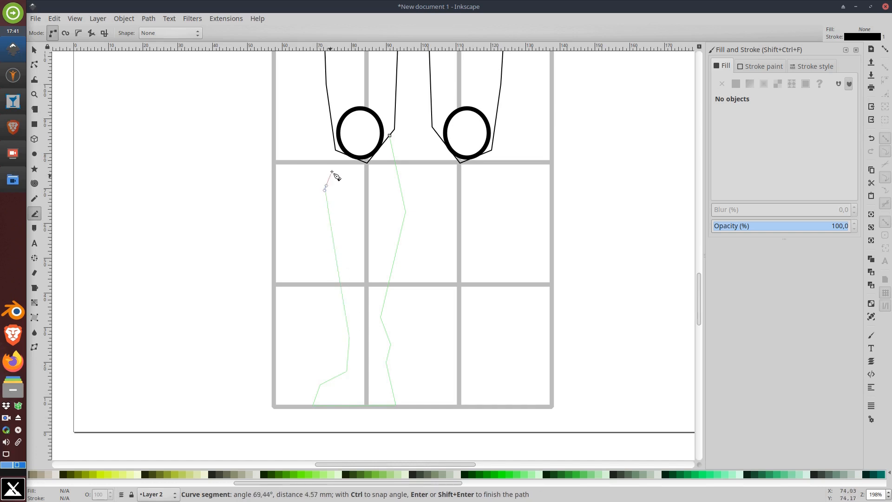
{"action": "left_click", "coordinate": [339, 132]}
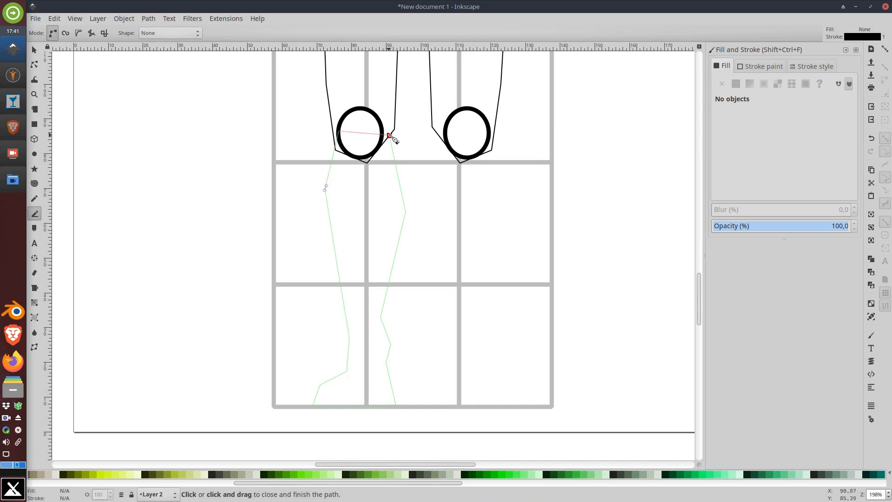
{"action": "left_click", "coordinate": [389, 136]}
{"action": "key", "text": "s"}
{"action": "left_click", "coordinate": [195, 175]}
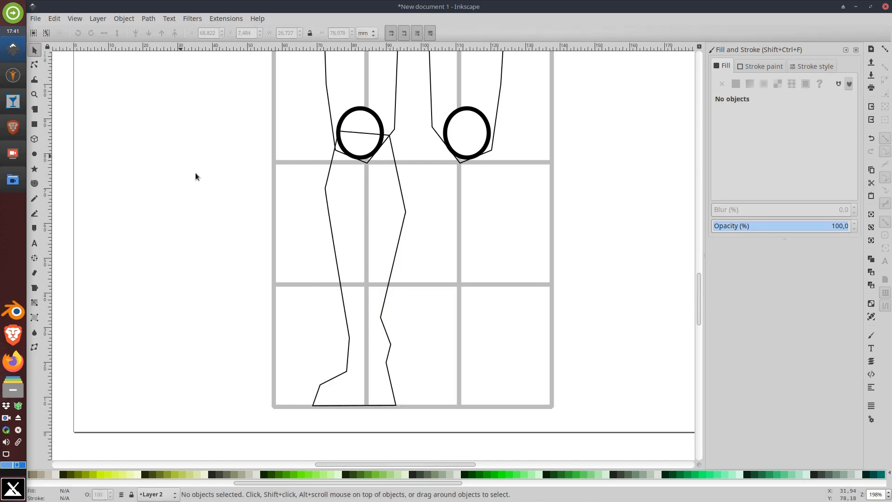
Duplicate the left lower leg and foot, flip the copy horizontally and place it level under the right knee ellipse.
{"action": "left_click", "coordinate": [335, 385]}
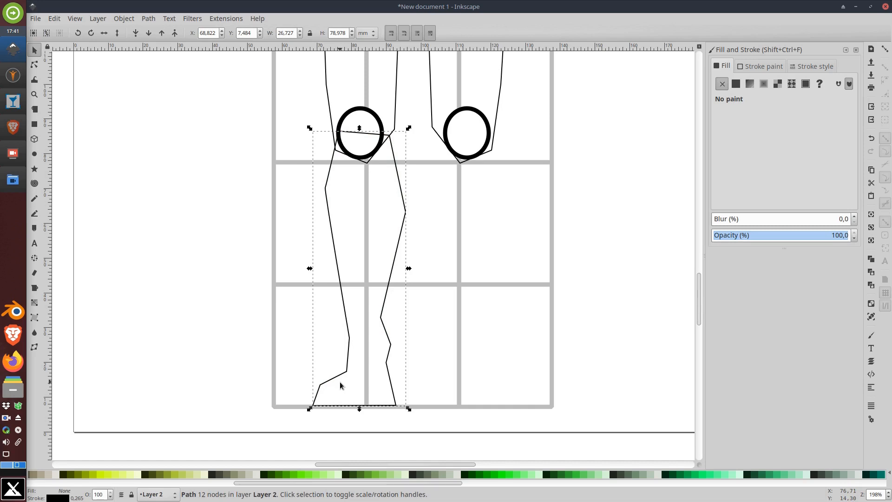
{"action": "left_click_drag", "start_coordinate": [340, 385], "coordinate": [482, 385]}
{"action": "left_click", "coordinate": [390, 356]}
{"action": "key", "text": "ctrl+d"}
{"action": "left_click_drag", "start_coordinate": [394, 359], "coordinate": [485, 341]}
{"action": "left_click", "coordinate": [104, 33]}
{"action": "left_click", "coordinate": [609, 256]}
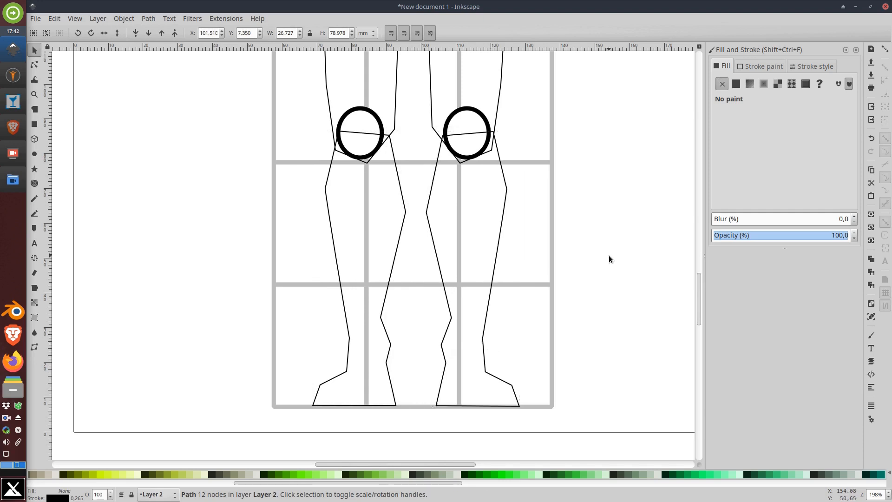
Draw the right upper arm as a rectangle about 12 × 45 mm from the middle of the shoulder ellipse down to the navel grid line.
{"action": "scroll", "coordinate": [556, 242], "scroll_direction": "down", "scroll_amount": 3}
{"action": "left_click_drag", "start_coordinate": [586, 159], "coordinate": [547, 305]}
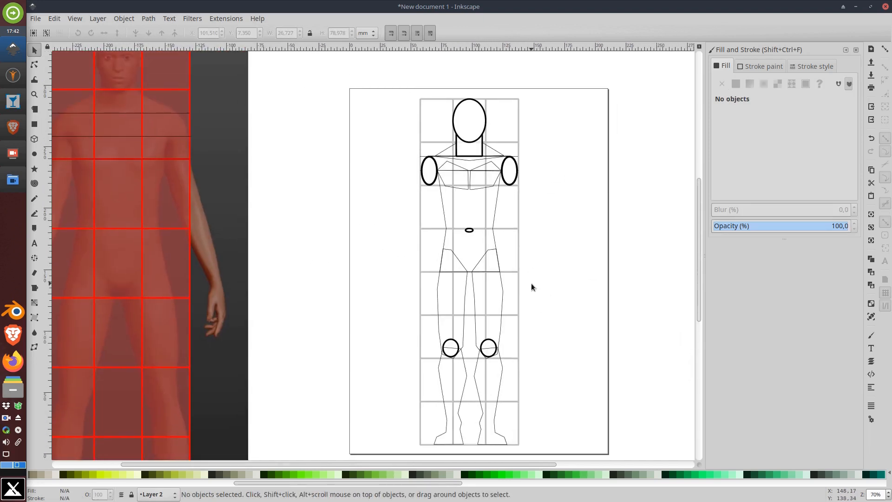
{"action": "scroll", "coordinate": [517, 267], "scroll_direction": "up", "scroll_amount": 1}
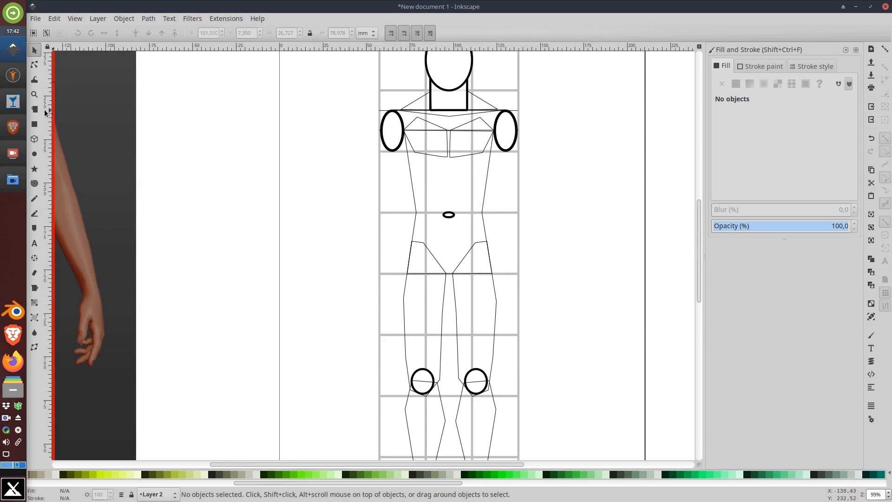
{"action": "left_click", "coordinate": [34, 124]}
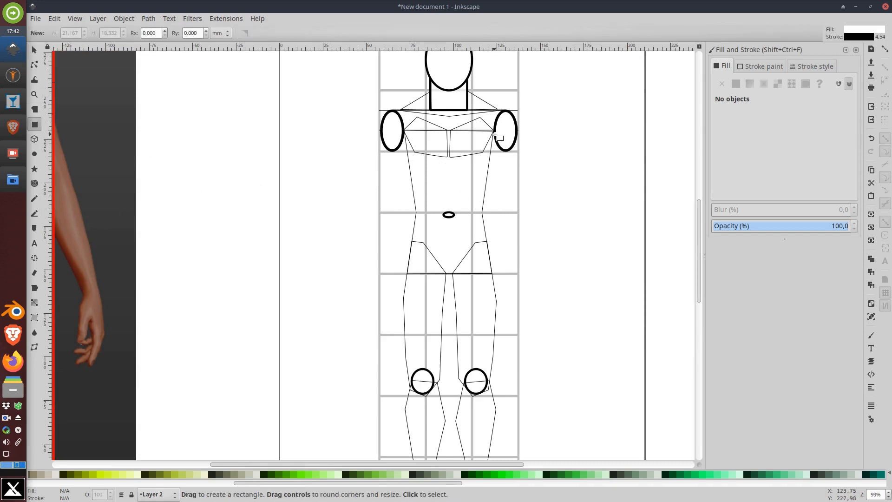
{"action": "left_click_drag", "start_coordinate": [496, 134], "coordinate": [516, 212]}
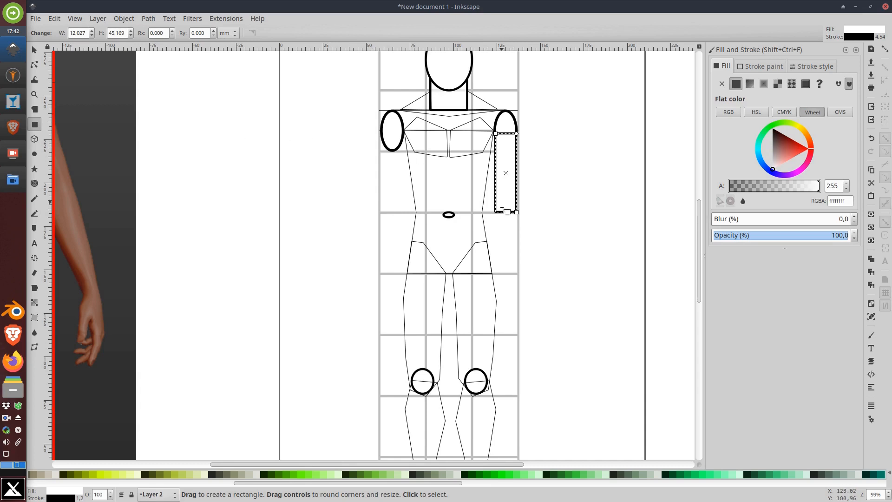
Draw the right forearm as a closed outline with a pointed elbow, tapering from the upper arm's lower end to the wrist at the crotch grid line.
{"action": "left_click", "coordinate": [35, 213]}
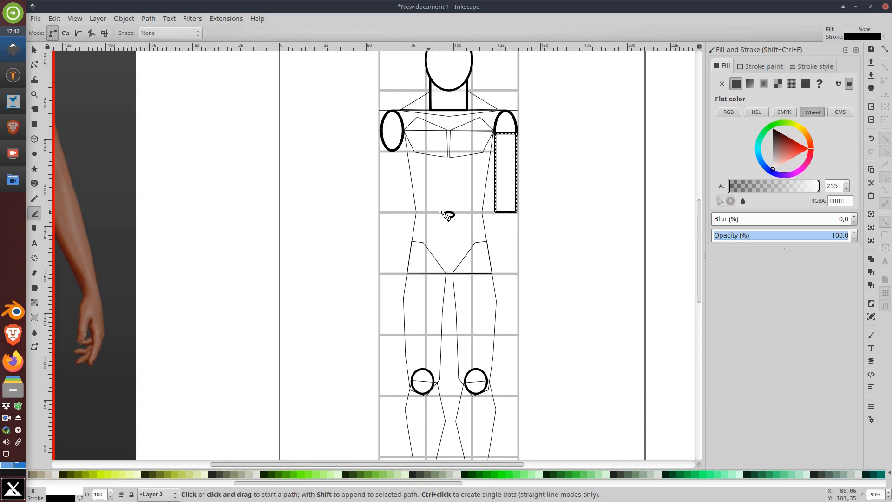
{"action": "left_click", "coordinate": [497, 213]}
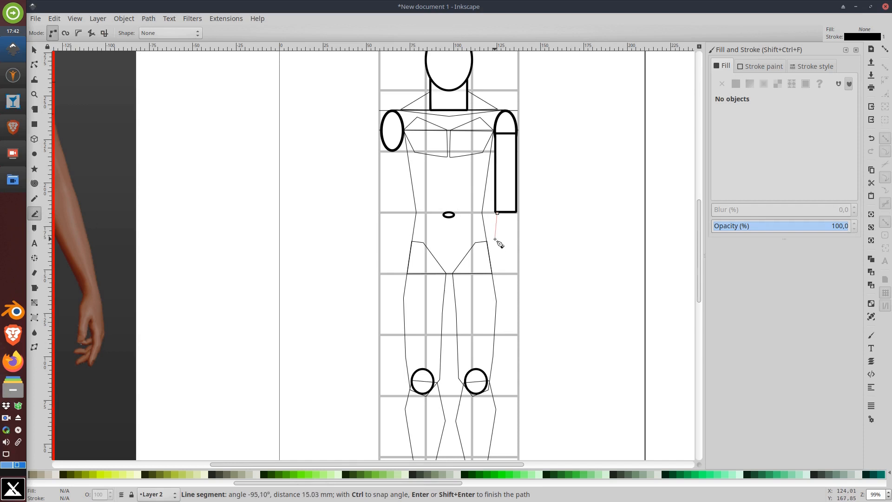
{"action": "left_click", "coordinate": [495, 239]}
{"action": "left_click", "coordinate": [502, 274]}
{"action": "left_click", "coordinate": [514, 274]}
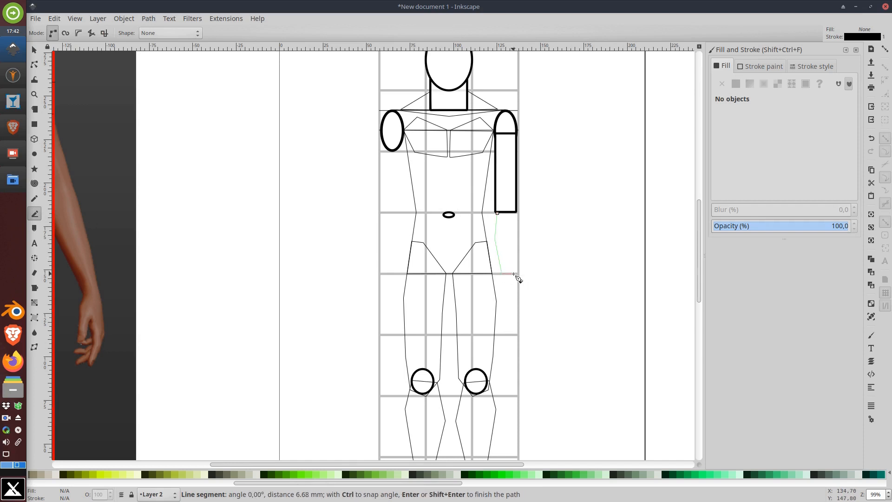
{"action": "left_click", "coordinate": [518, 213]}
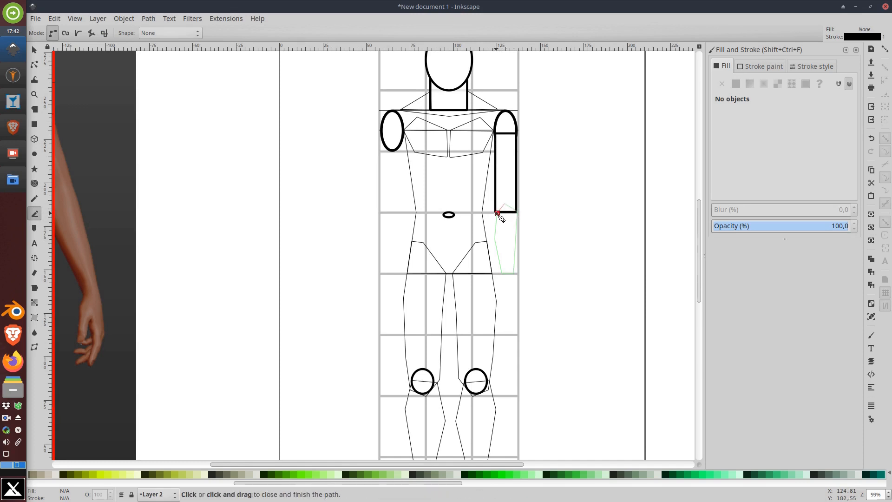
{"action": "left_click", "coordinate": [497, 213]}
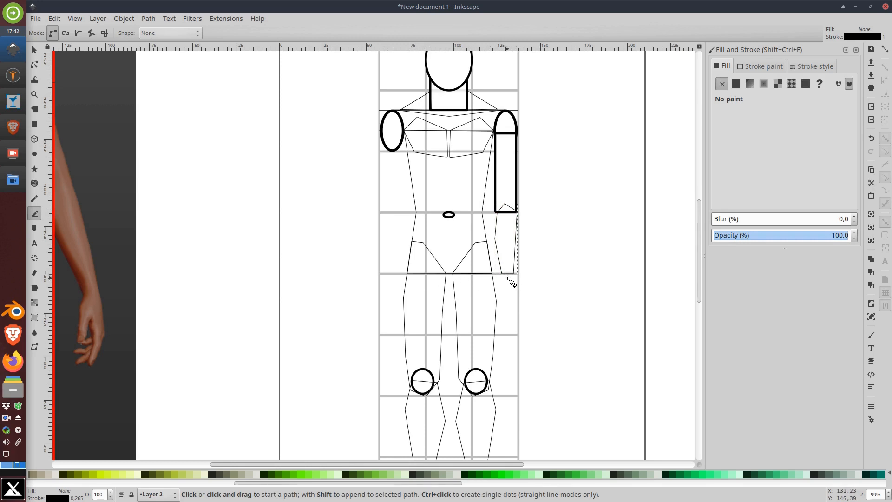
Draw the right hand as one closed outline about 9 × 31.6 mm below the forearm, with a separate thumb on the inner side.
{"action": "scroll", "coordinate": [517, 292], "scroll_direction": "up", "scroll_amount": 1}
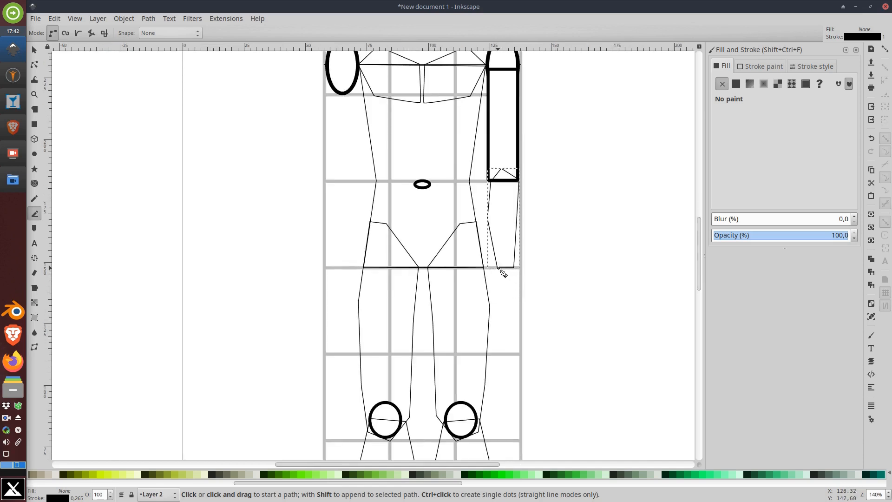
{"action": "left_click", "coordinate": [497, 269]}
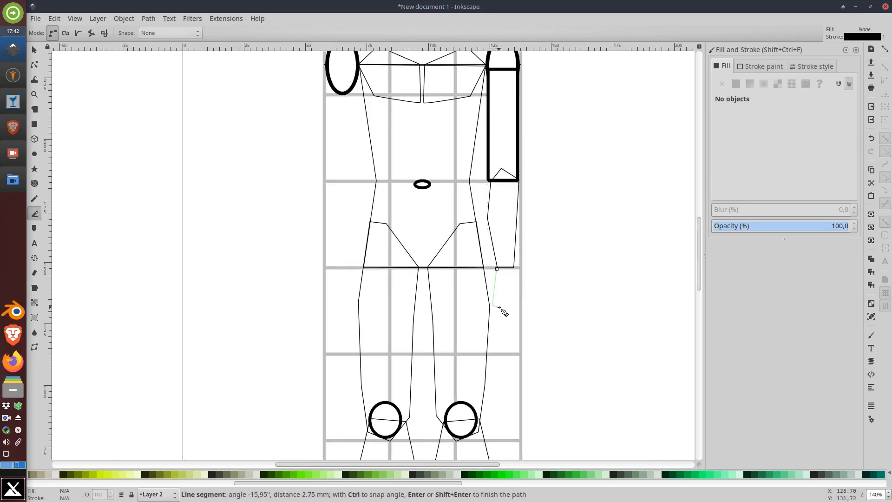
{"action": "left_click", "coordinate": [503, 292]}
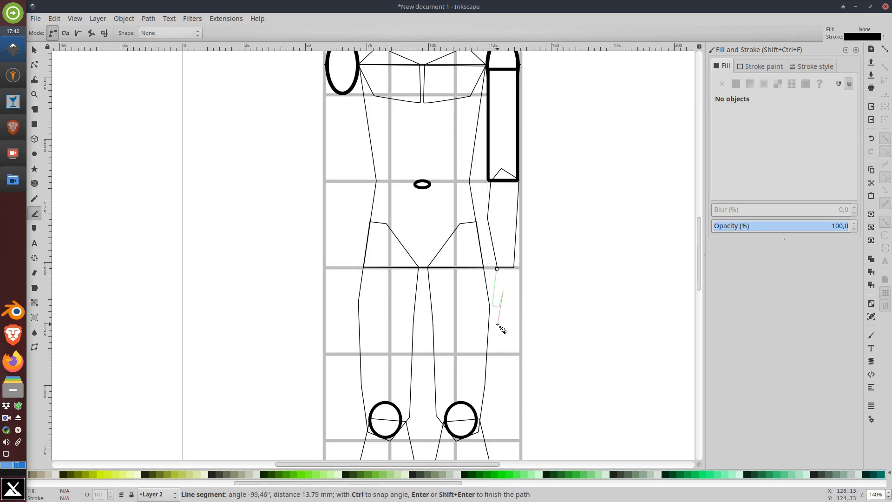
{"action": "left_click", "coordinate": [494, 339]}
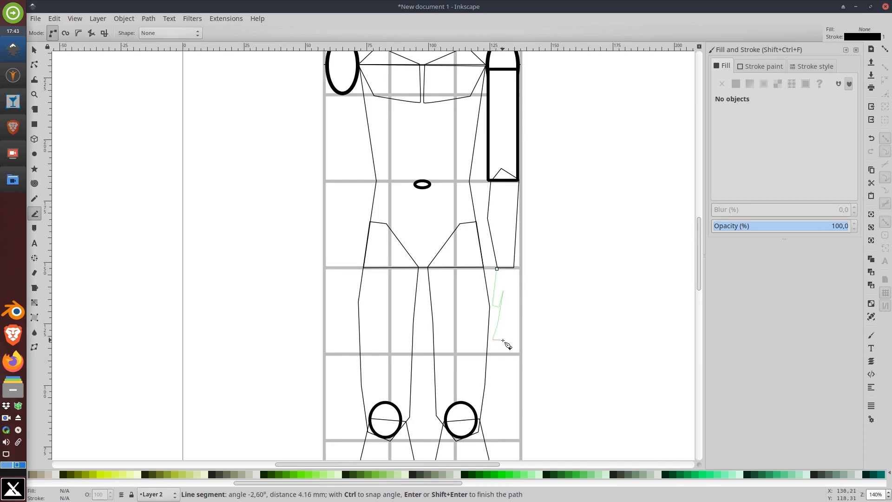
{"action": "left_click", "coordinate": [514, 305]}
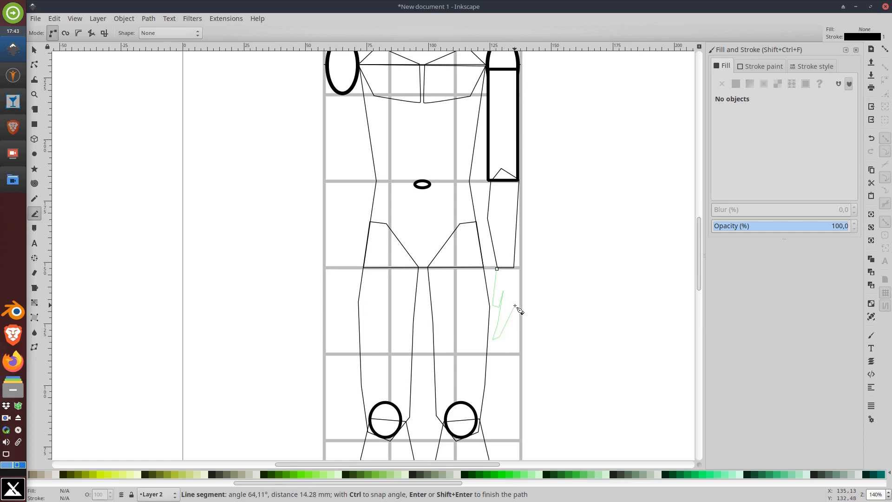
{"action": "left_click", "coordinate": [514, 268]}
{"action": "left_click", "coordinate": [504, 263]}
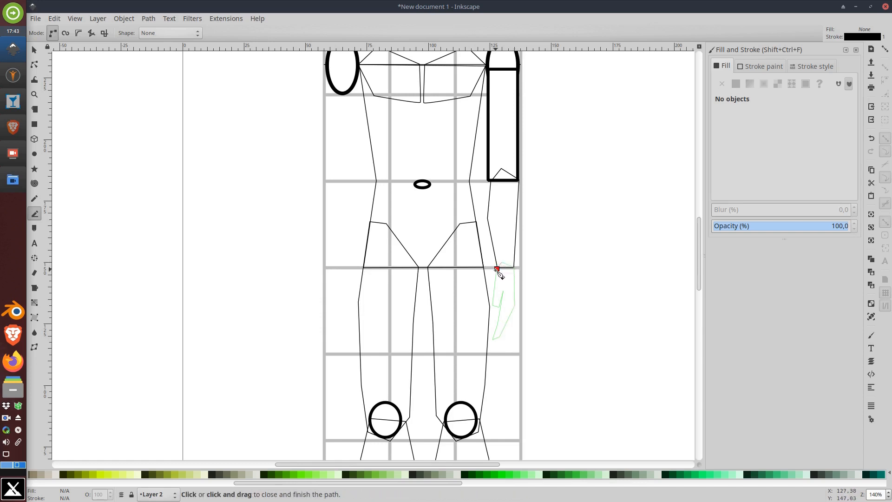
{"action": "left_click", "coordinate": [498, 269]}
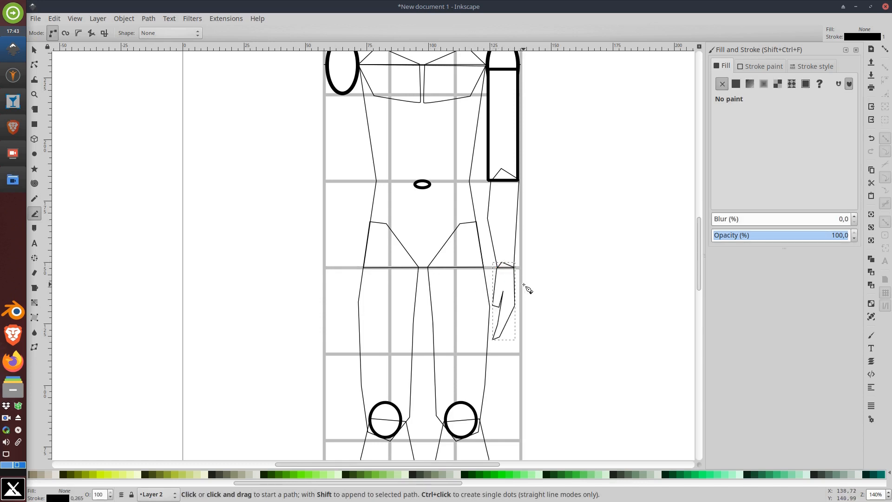
{"action": "left_click", "coordinate": [34, 50]}
{"action": "left_click", "coordinate": [140, 149]}
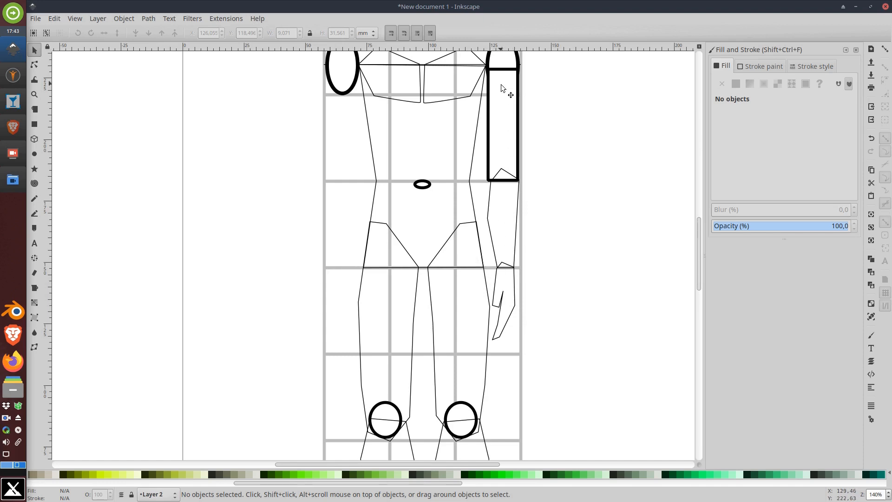
Duplicate the right upper arm, forearm and hand together, flip the copy horizontally and place it under the left shoulder ellipse.
{"action": "scroll", "coordinate": [531, 210], "scroll_direction": "up", "scroll_amount": 2}
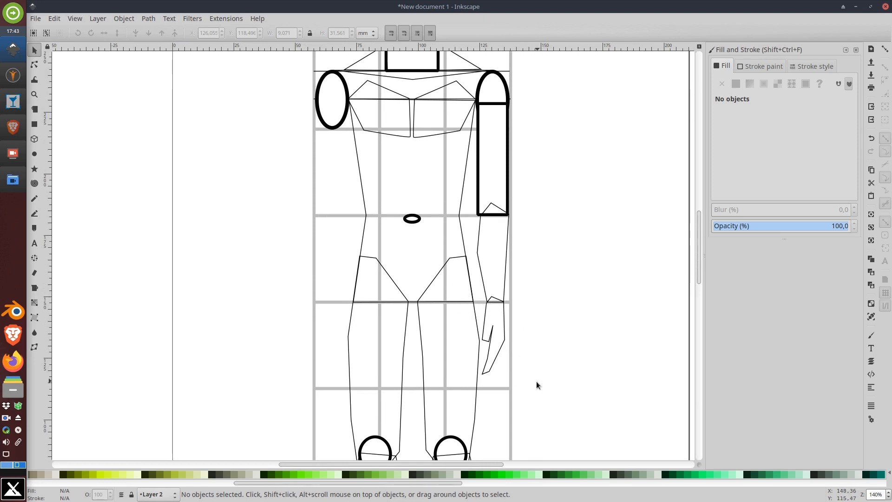
{"action": "mouse_move", "coordinate": [535, 382]}
{"action": "left_mouse_down"}
{"action": "mouse_move", "coordinate": [481, 373]}
{"action": "mouse_move", "coordinate": [471, 96]}
{"action": "left_mouse_up"}
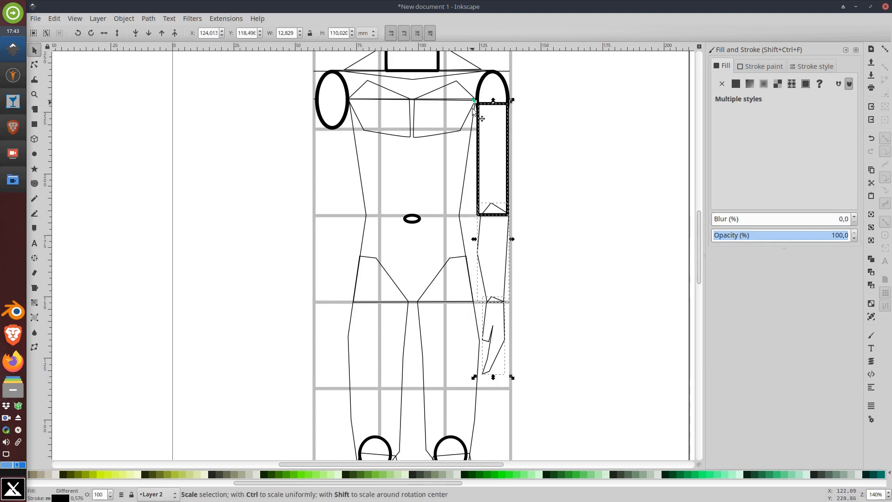
{"action": "key", "text": "ctrl+d"}
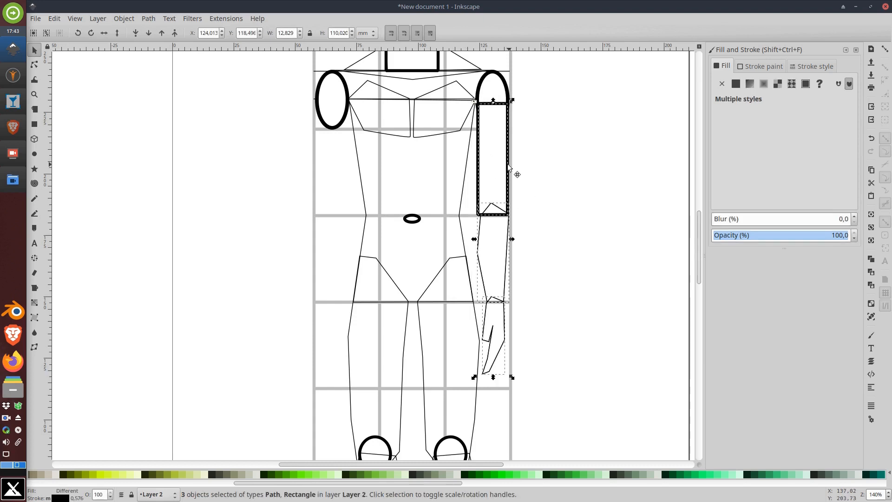
{"action": "left_click_drag", "start_coordinate": [510, 168], "coordinate": [255, 161]}
{"action": "left_click", "coordinate": [103, 37]}
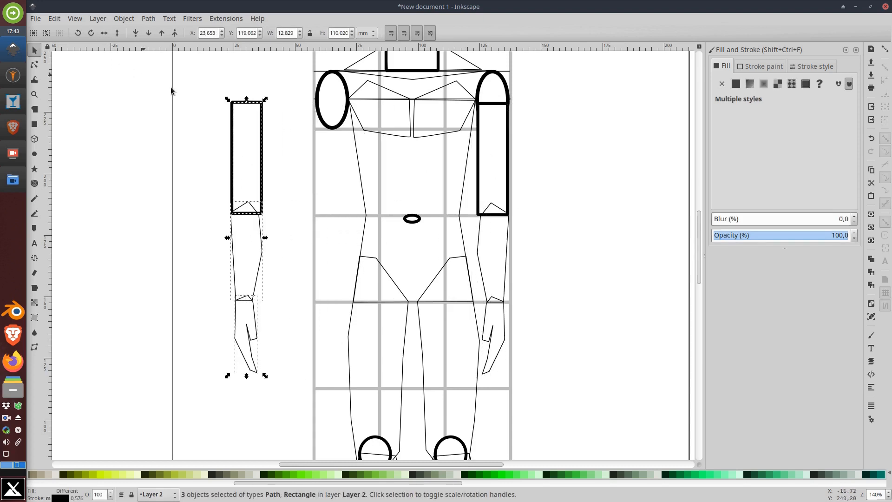
{"action": "left_click_drag", "start_coordinate": [271, 114], "coordinate": [358, 114]}
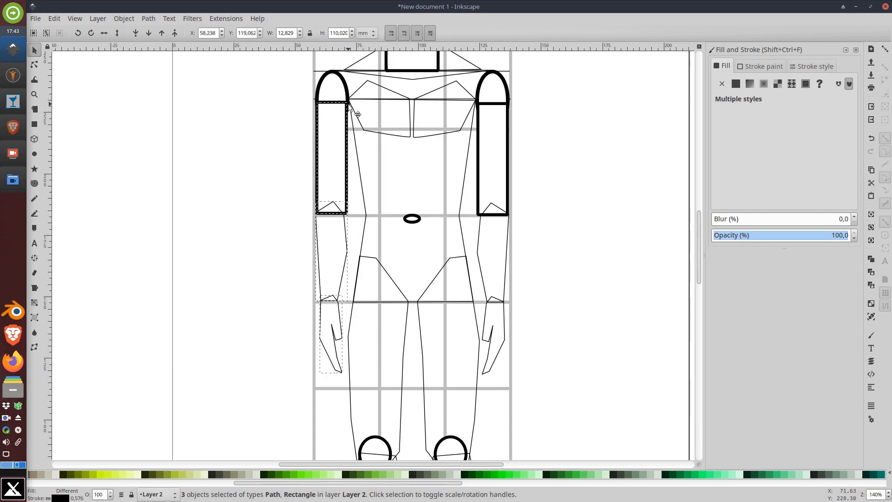
Raise the left and right shoulder ellipses to the front so they cover the upper ends of the arm rectangles.
{"action": "left_click", "coordinate": [326, 80]}
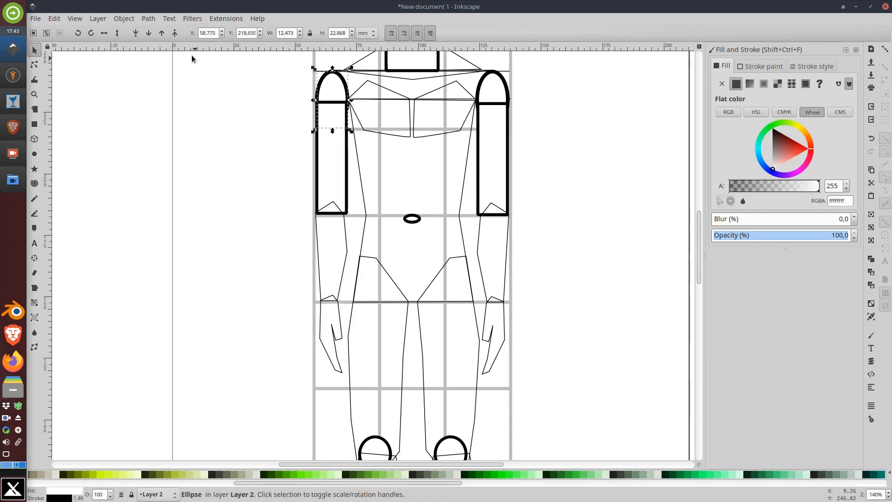
{"action": "left_click", "coordinate": [174, 33]}
{"action": "left_click", "coordinate": [489, 80]}
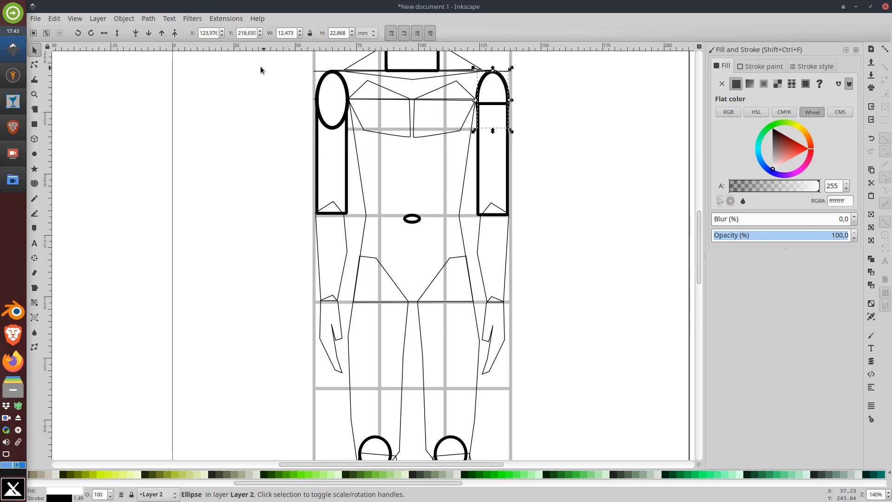
{"action": "left_click", "coordinate": [175, 33]}
{"action": "left_click", "coordinate": [219, 139]}
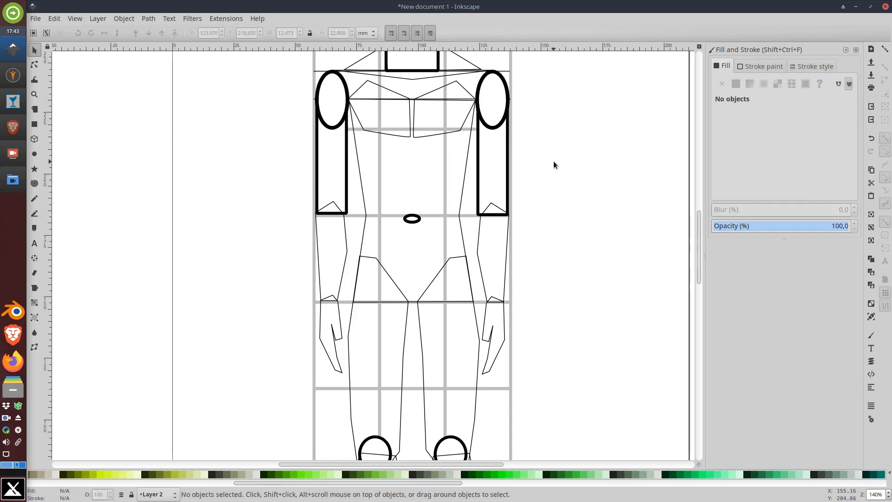
Stretch the lower edges of both chest outlines slightly downward, making the right one about 24.7 mm high.
{"action": "left_click_drag", "start_coordinate": [554, 160], "coordinate": [557, 212]}
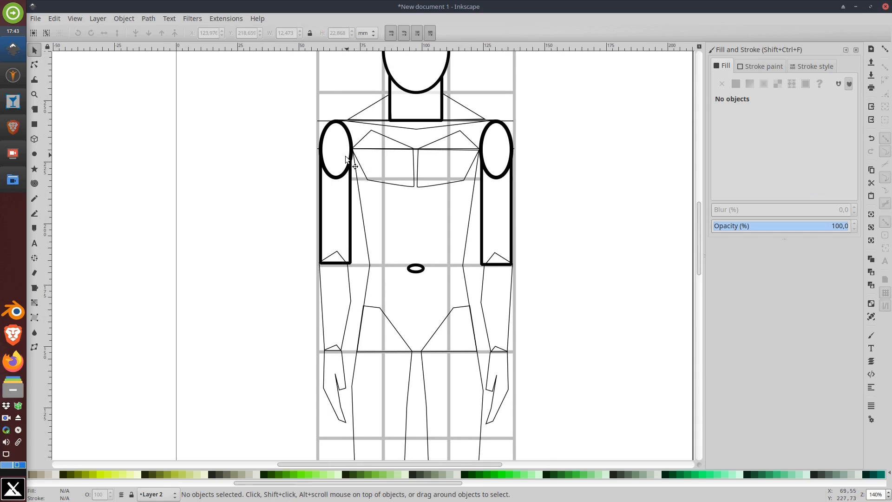
{"action": "left_click", "coordinate": [369, 180]}
{"action": "left_click_drag", "start_coordinate": [382, 191], "coordinate": [381, 195]}
{"action": "left_click", "coordinate": [459, 182]}
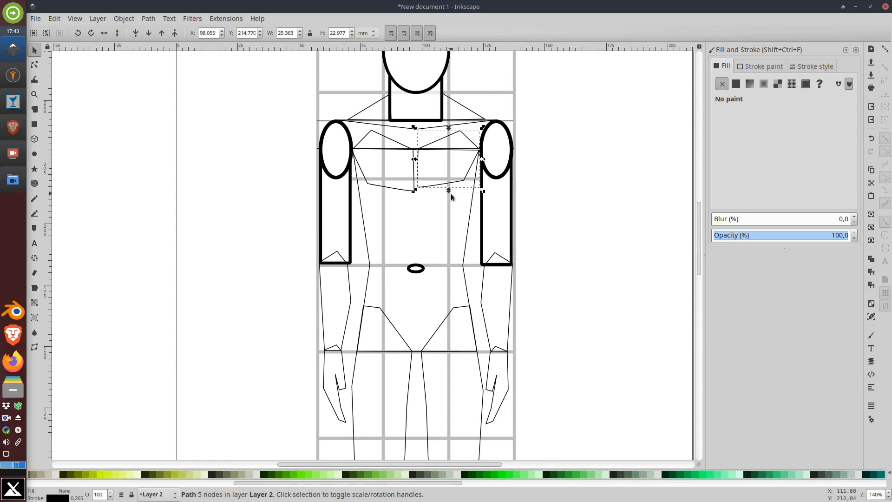
{"action": "left_click_drag", "start_coordinate": [451, 192], "coordinate": [450, 195]}
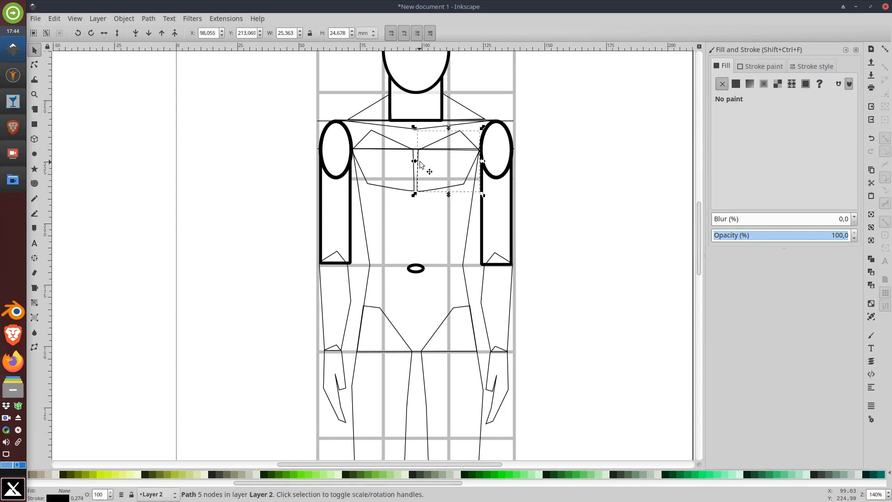
{"action": "left_click", "coordinate": [601, 199]}
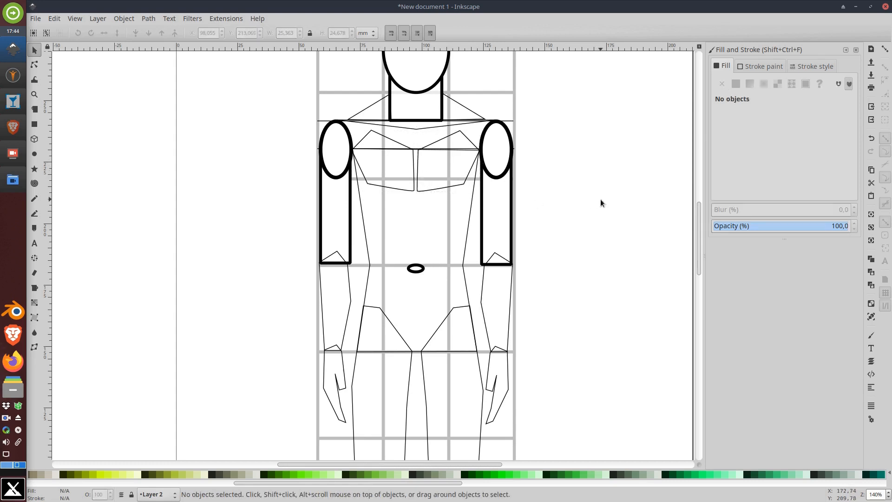
Examine the whole figure against the grid, including the shapes around the neck and shoulders.
{"action": "scroll", "coordinate": [569, 236], "scroll_direction": "down", "scroll_amount": 1}
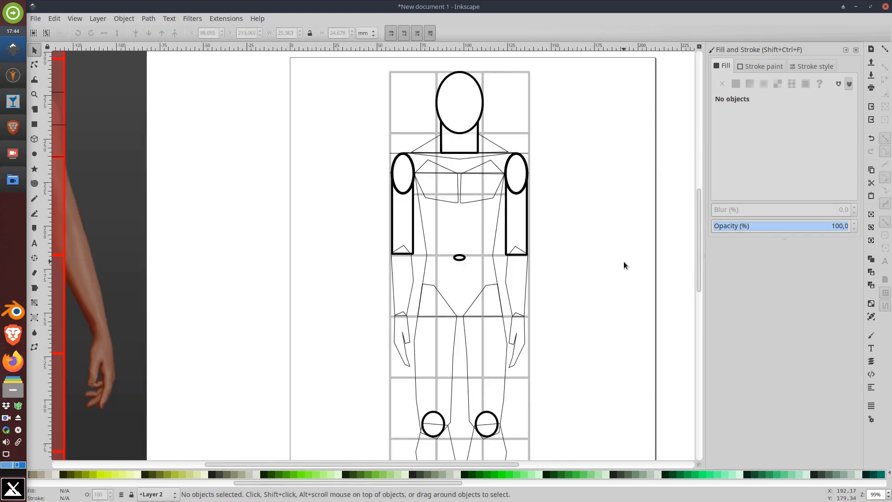
{"action": "left_click_drag", "start_coordinate": [608, 266], "coordinate": [544, 215]}
{"action": "scroll", "coordinate": [545, 215], "scroll_direction": "down", "scroll_amount": 1}
{"action": "left_click_drag", "start_coordinate": [548, 258], "coordinate": [524, 265]}
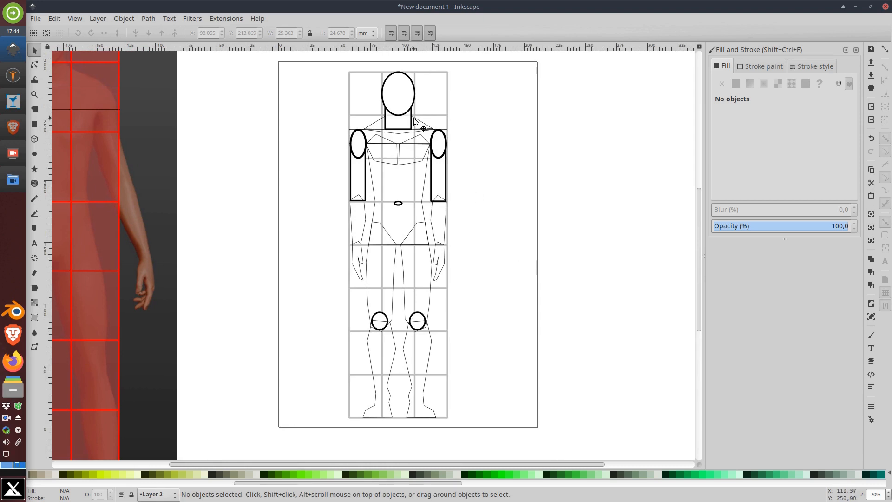
{"action": "scroll", "coordinate": [395, 135], "scroll_direction": "up", "scroll_amount": 2}
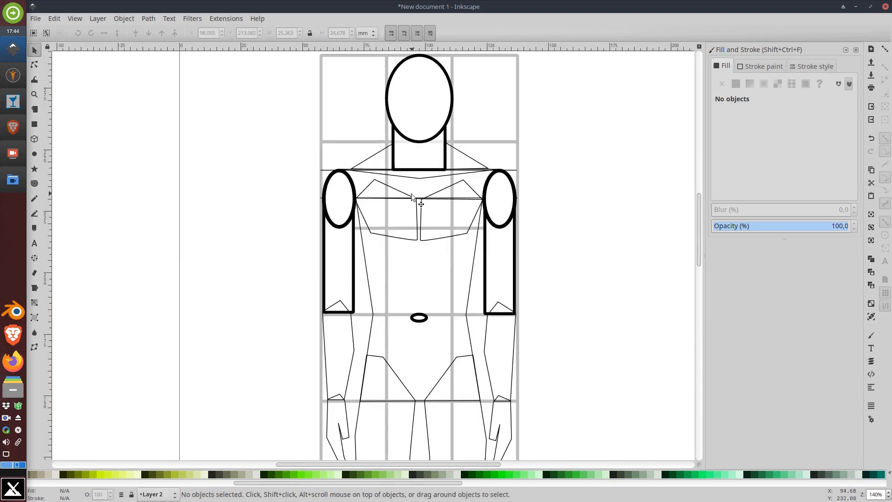
{"action": "left_click", "coordinate": [415, 170]}
{"action": "left_click", "coordinate": [395, 153]}
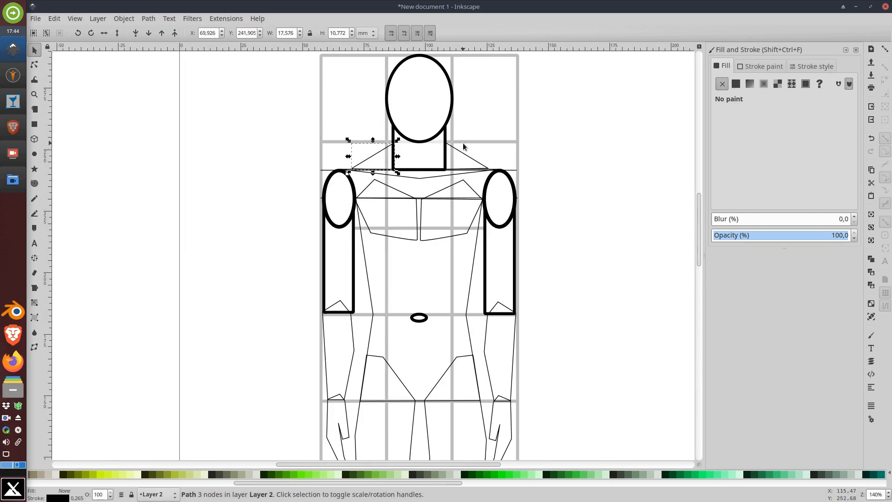
{"action": "left_click", "coordinate": [571, 148]}
{"action": "scroll", "coordinate": [545, 190], "scroll_direction": "down", "scroll_amount": 2}
{"action": "left_click_drag", "start_coordinate": [584, 264], "coordinate": [533, 216]}
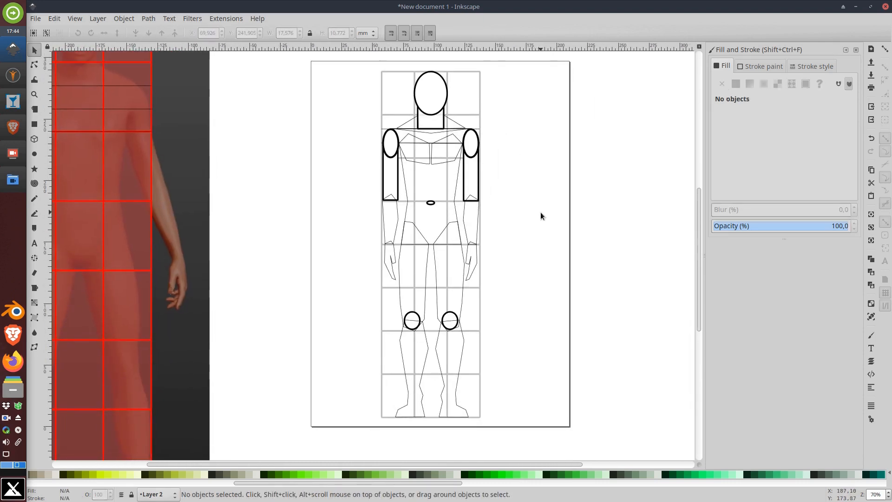